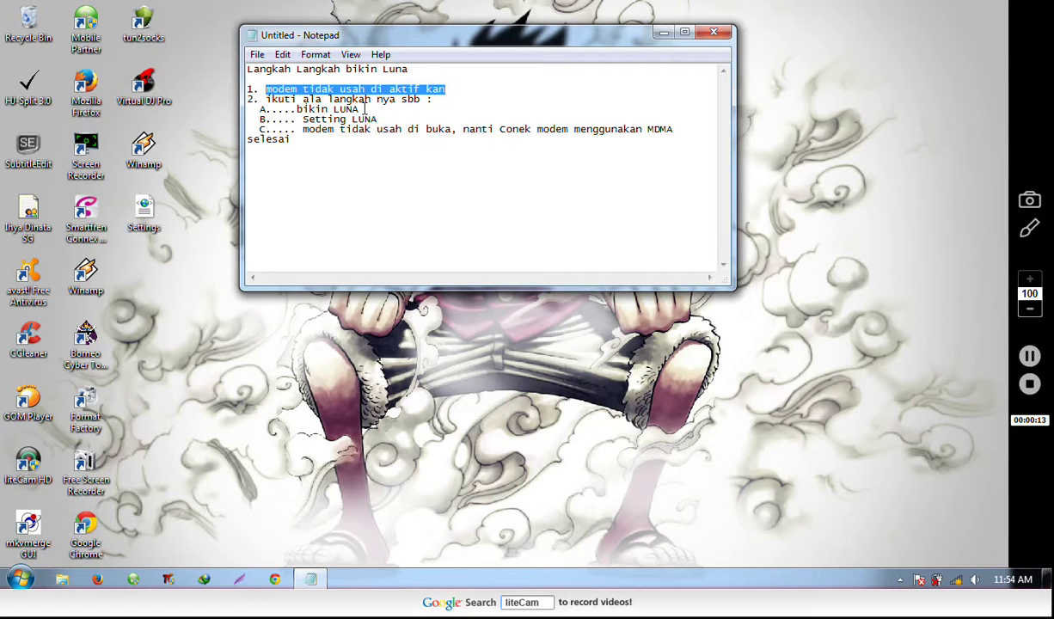
# Delete the existing LUNA dial-up connection from the computer's network connections.
pyautogui.moveTo(361, 109); pyautogui.dragTo(263, 115)
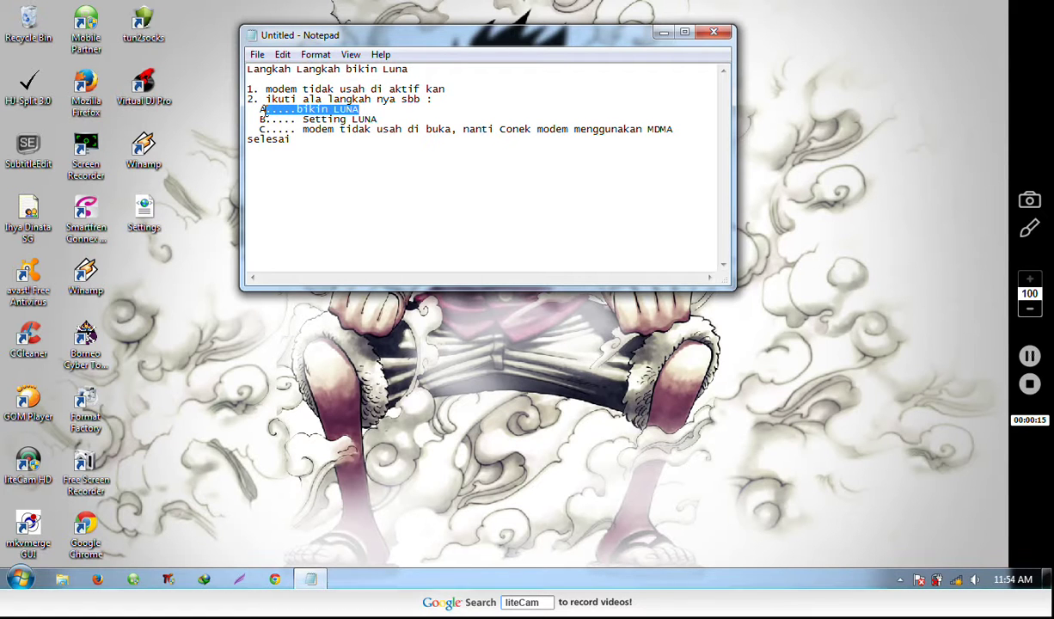
pyautogui.click(956, 580)
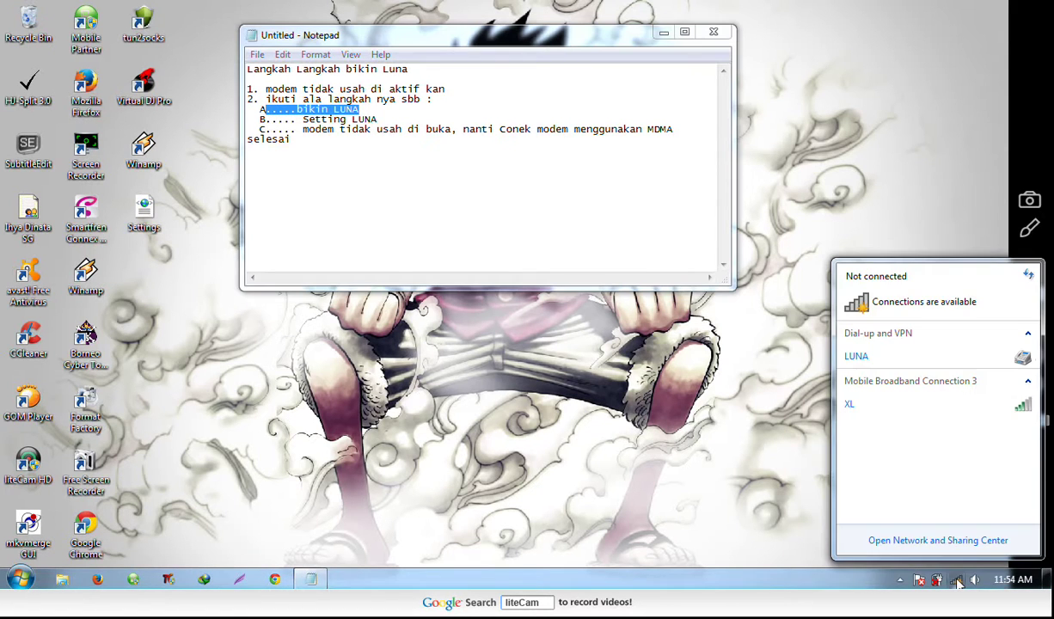
pyautogui.click(931, 540)
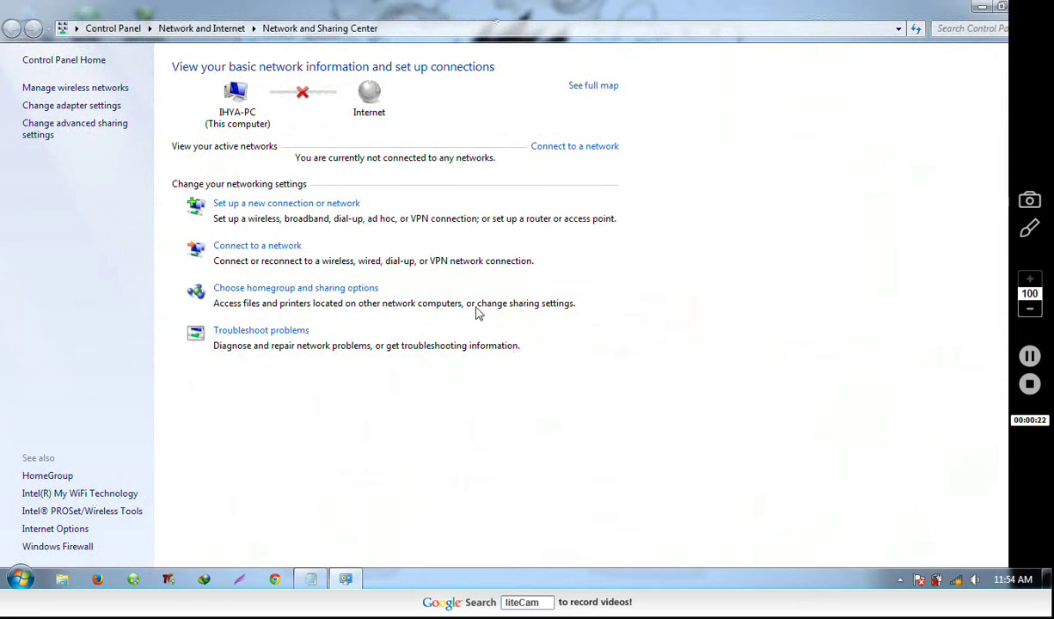
pyautogui.click(92, 106)
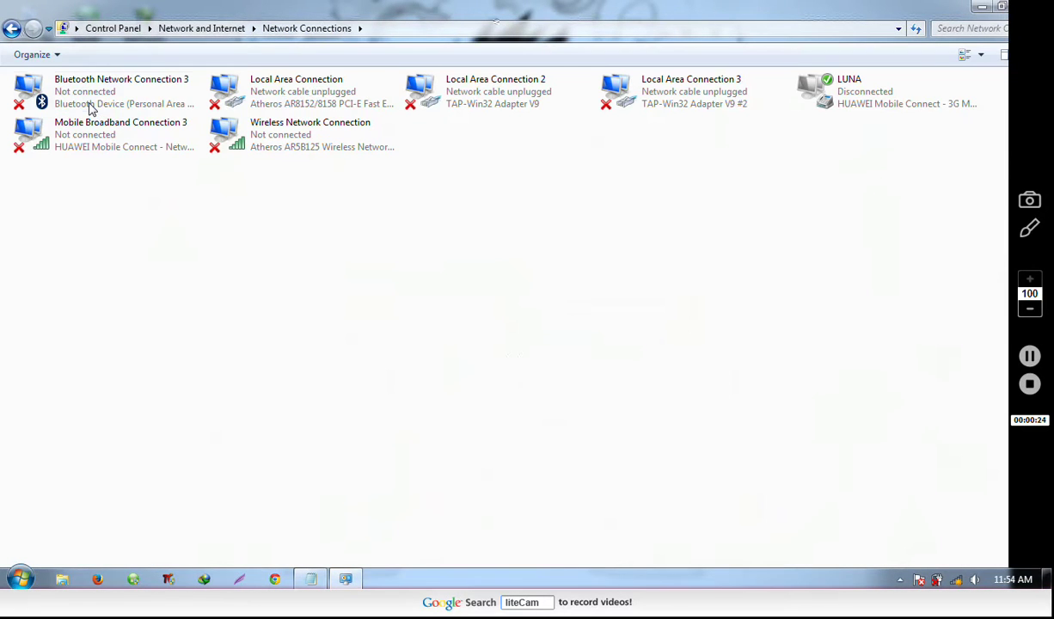
pyautogui.rightClick(822, 97)
pyautogui.click(873, 211)
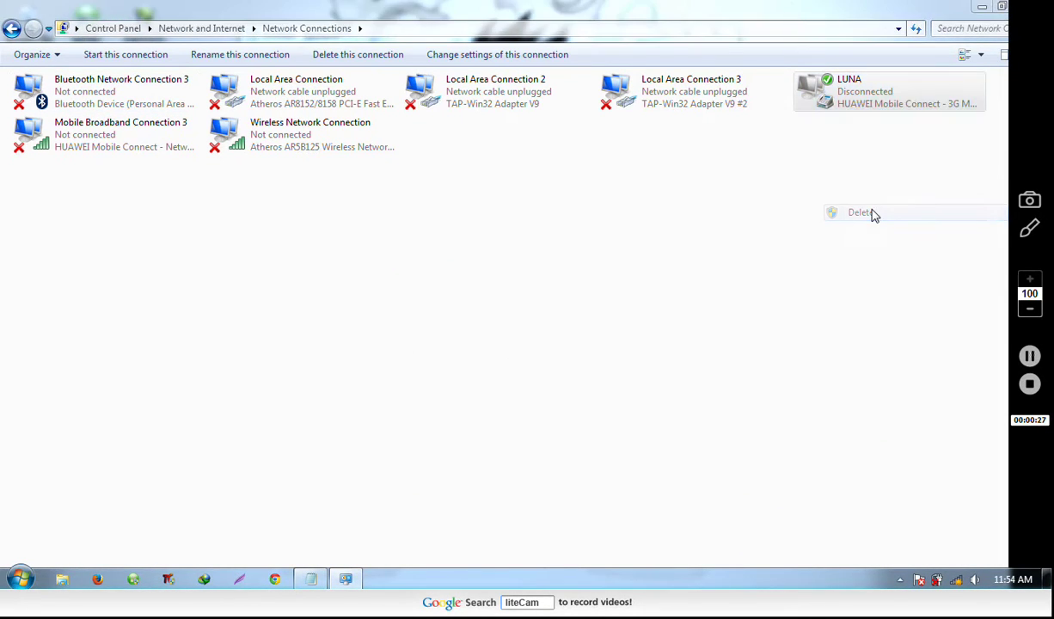
pyautogui.click(533, 349)
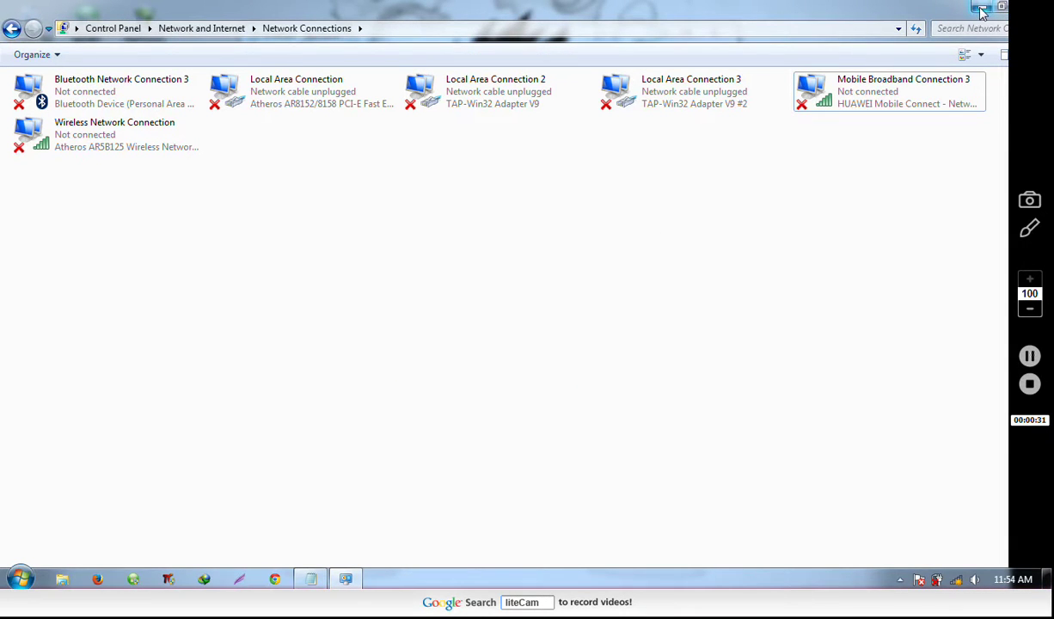
# Start setting up a new dial-up Internet connection that uses the HUAWEI Mobile Connect - 3G Modem #3.
pyautogui.click(12, 29)
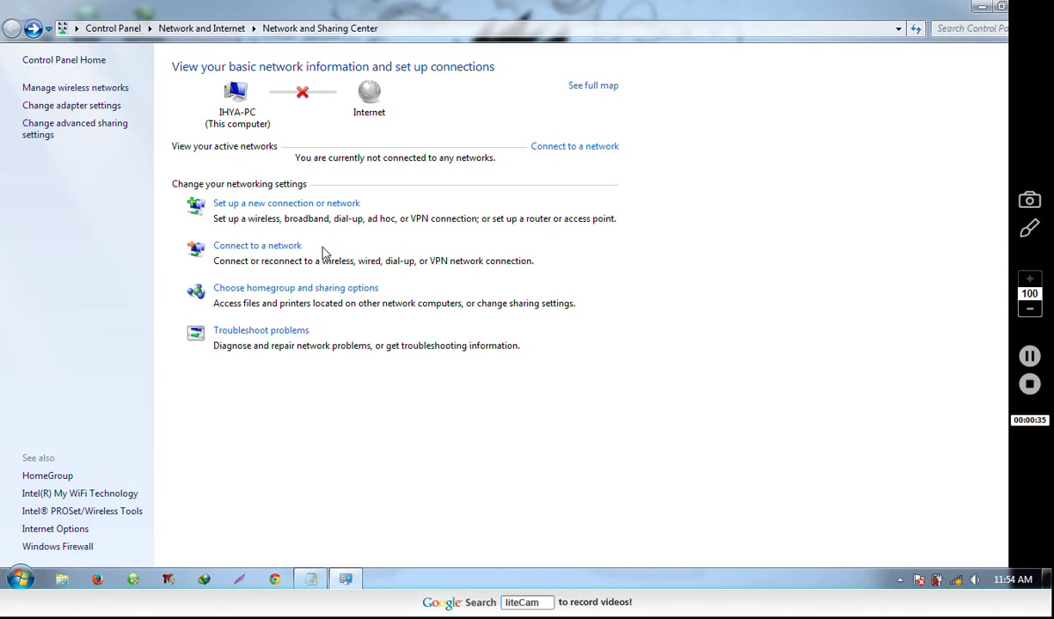
pyautogui.click(245, 208)
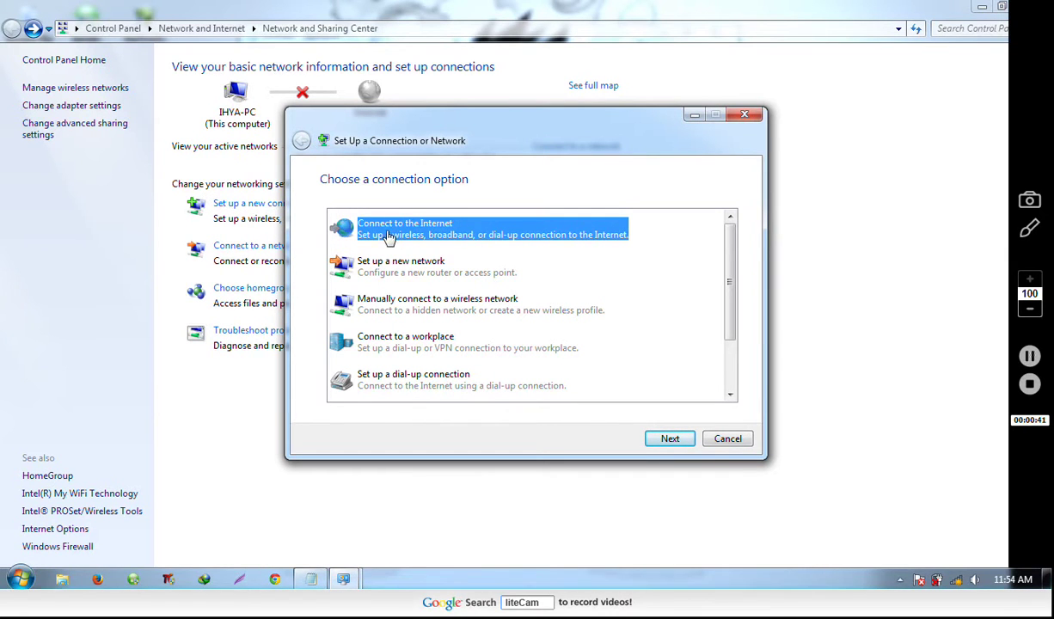
pyautogui.click(669, 438)
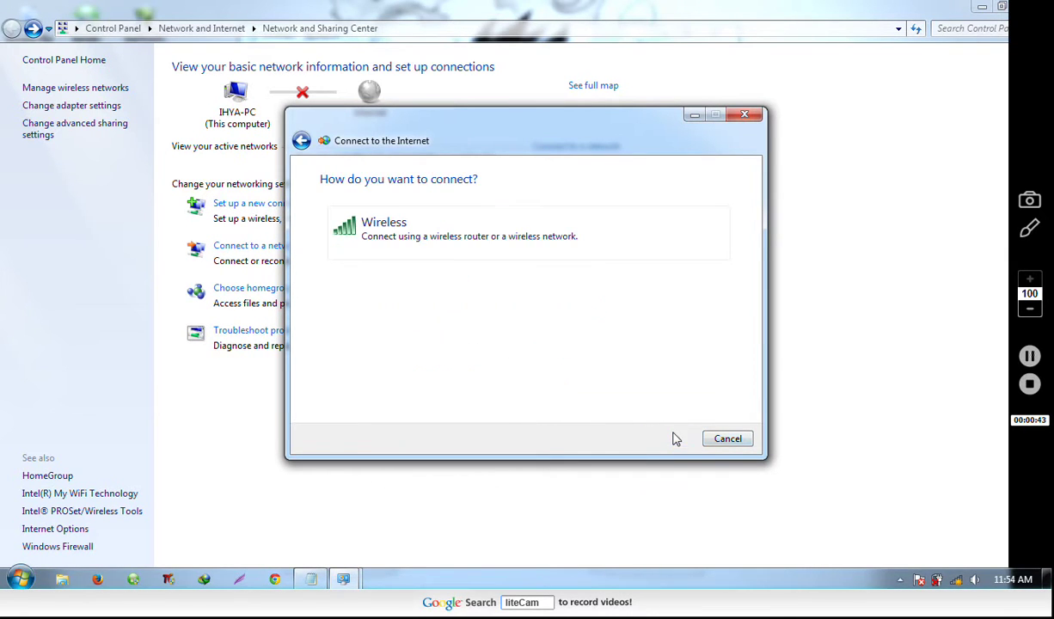
pyautogui.click(379, 345)
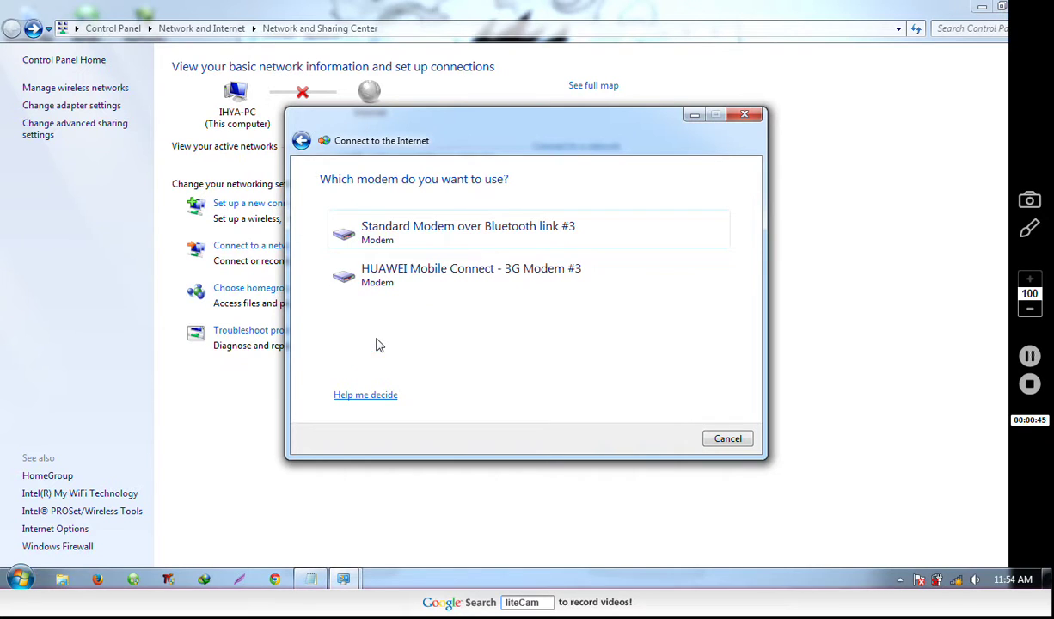
pyautogui.click(412, 282)
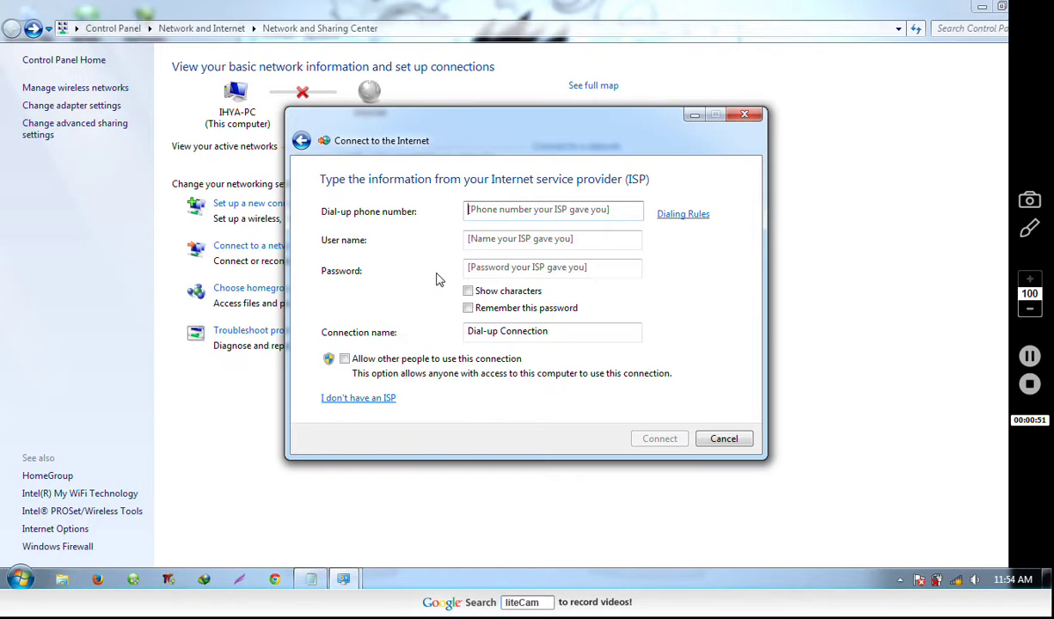
# Enter *99# as the dial-up number, name the connection LUNA, and allow other people to use it.
pyautogui.write('*99')
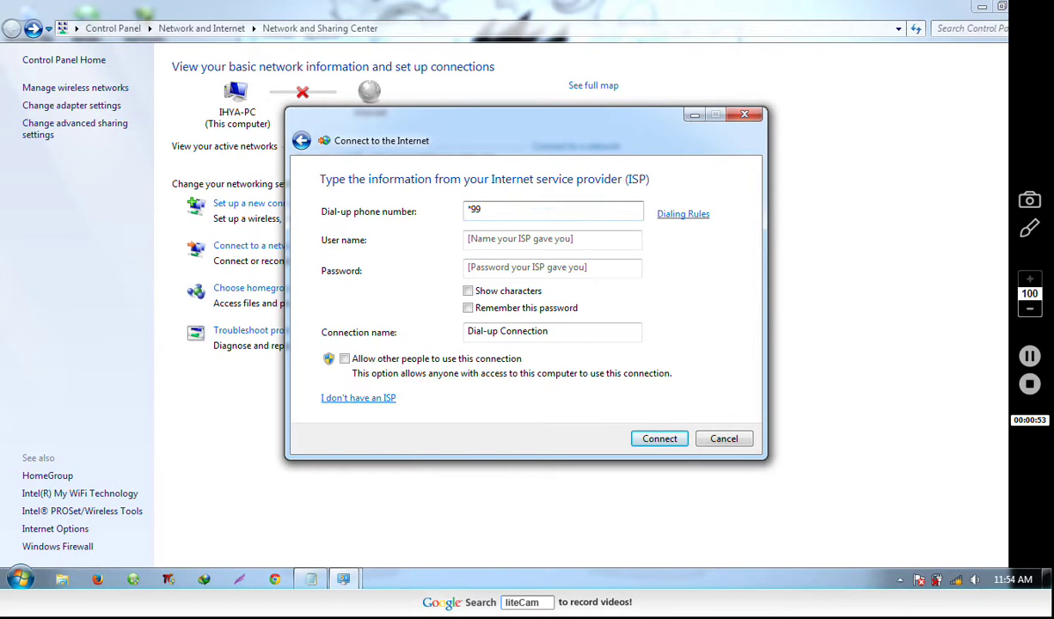
pyautogui.write('#')
pyautogui.press('Tab')
pyautogui.press('Tab')
pyautogui.press('Tab')
pyautogui.press('Tab')
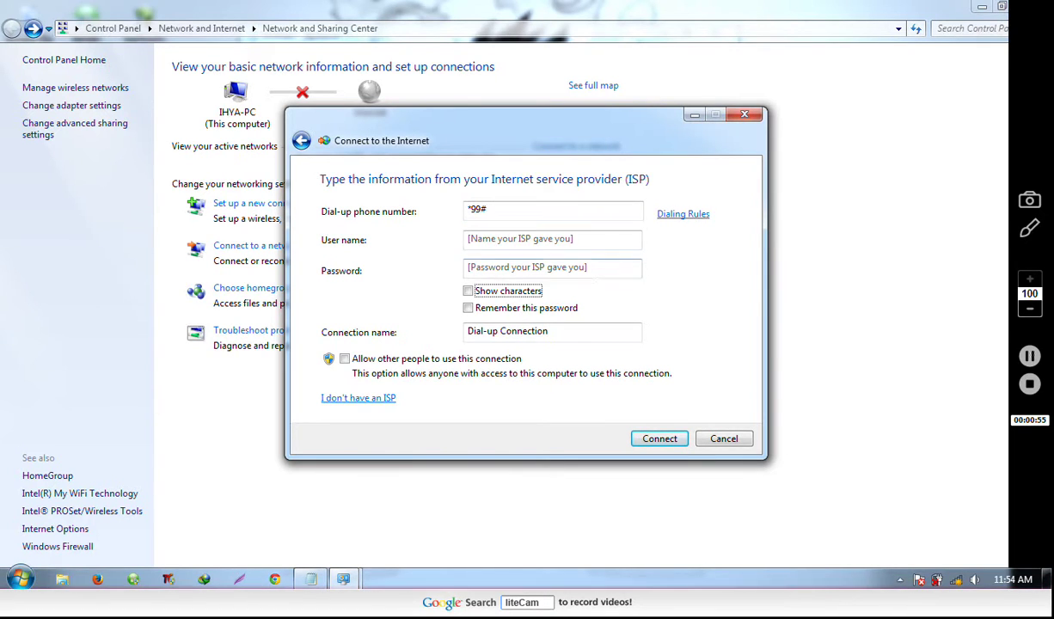
pyautogui.press('Tab')
pyautogui.press('Tab')
pyautogui.write('L')
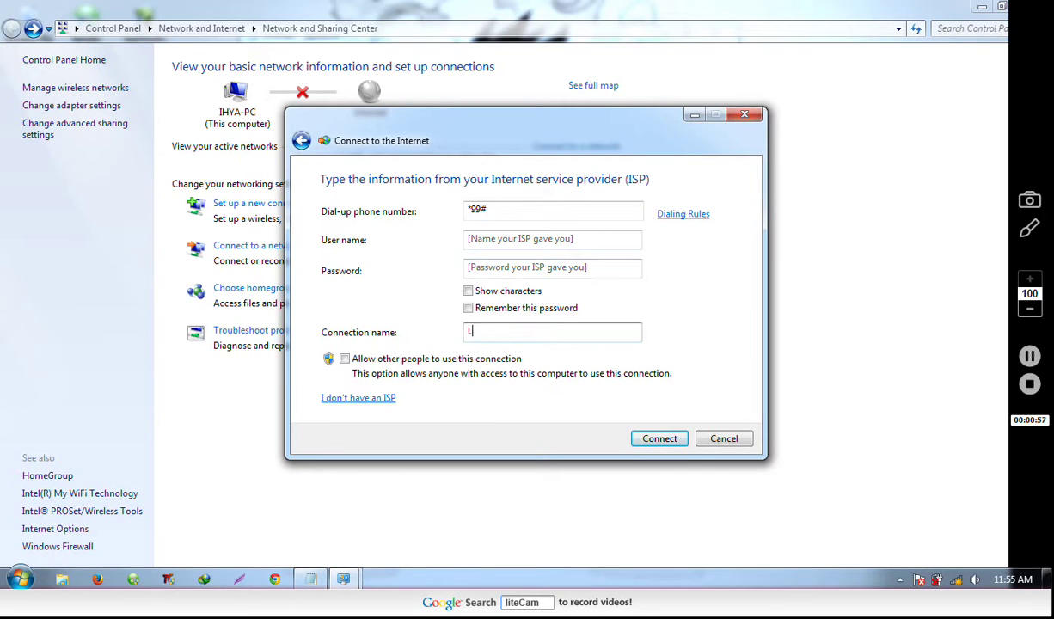
pyautogui.write('UNA')
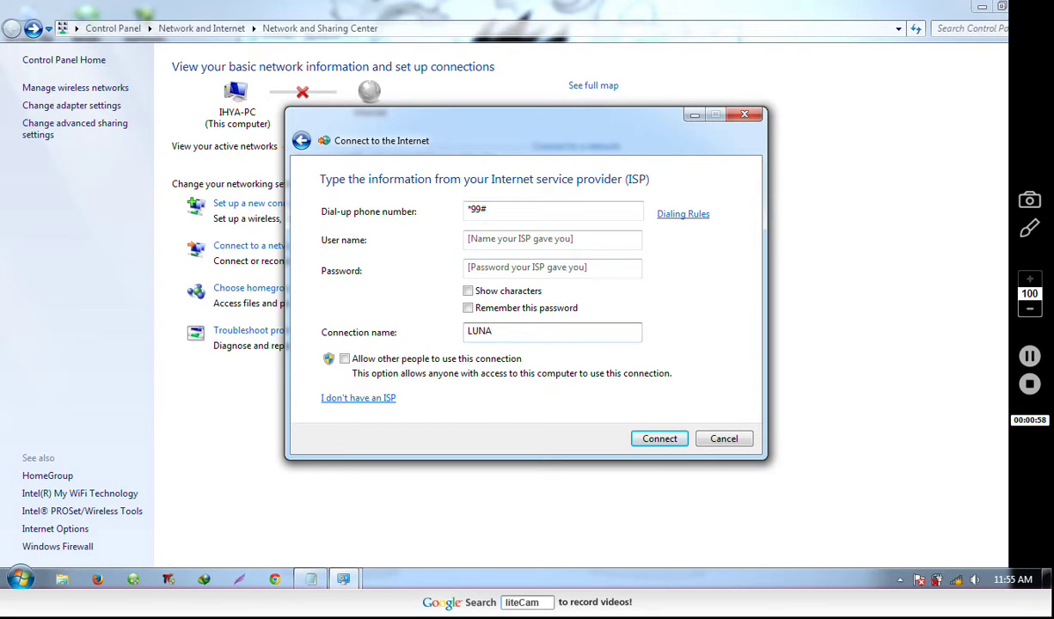
pyautogui.click(343, 359)
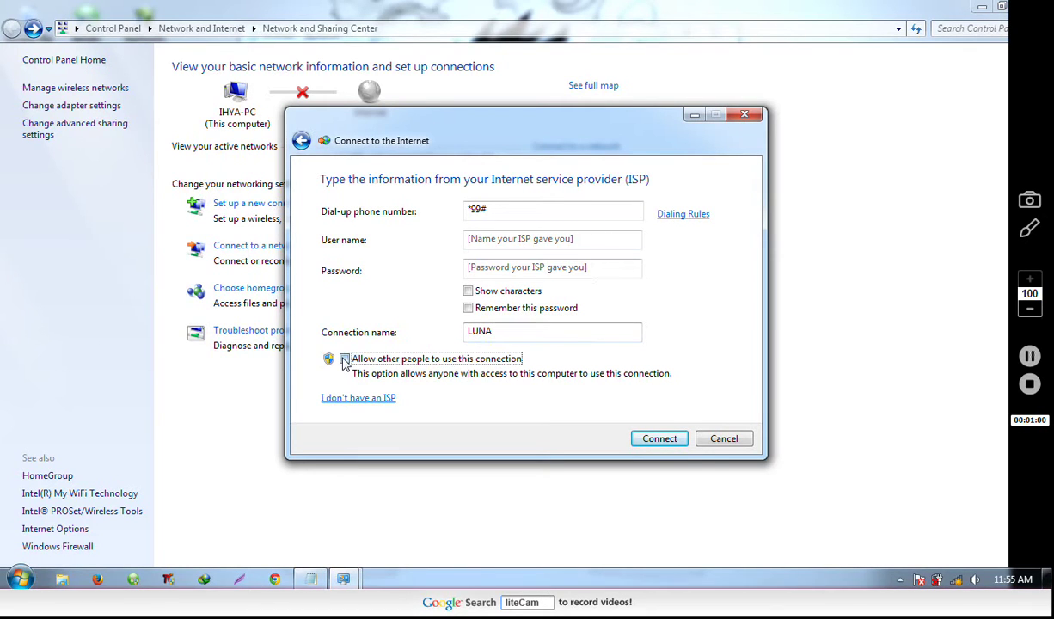
# Create the LUNA connection by connecting with it, skip the Internet test, and close the setup wizard.
pyautogui.click(672, 439)
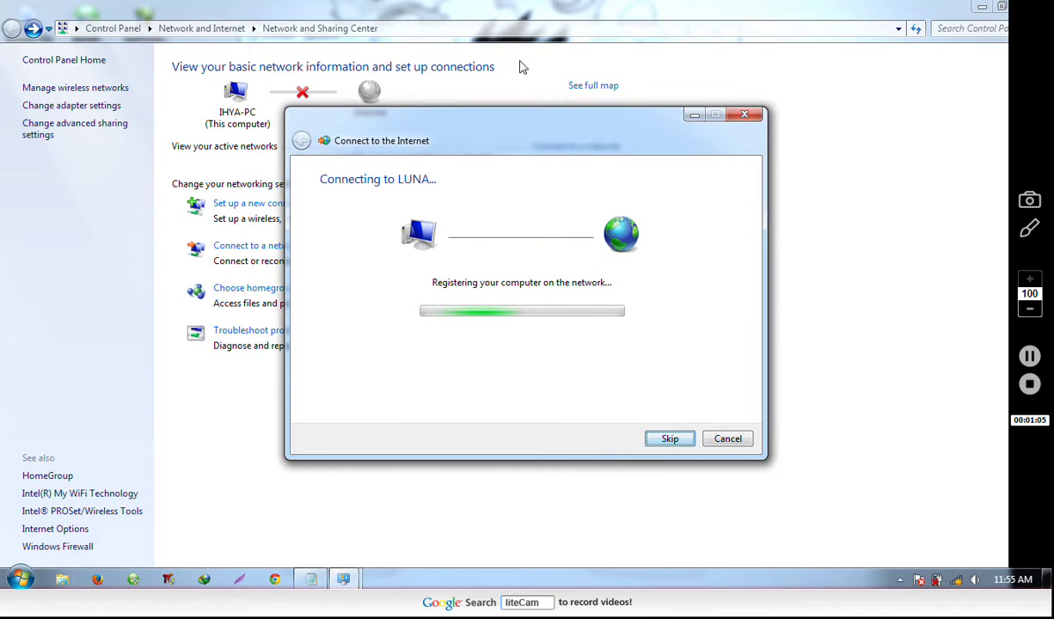
pyautogui.moveTo(516, 145); pyautogui.dragTo(517, 218)
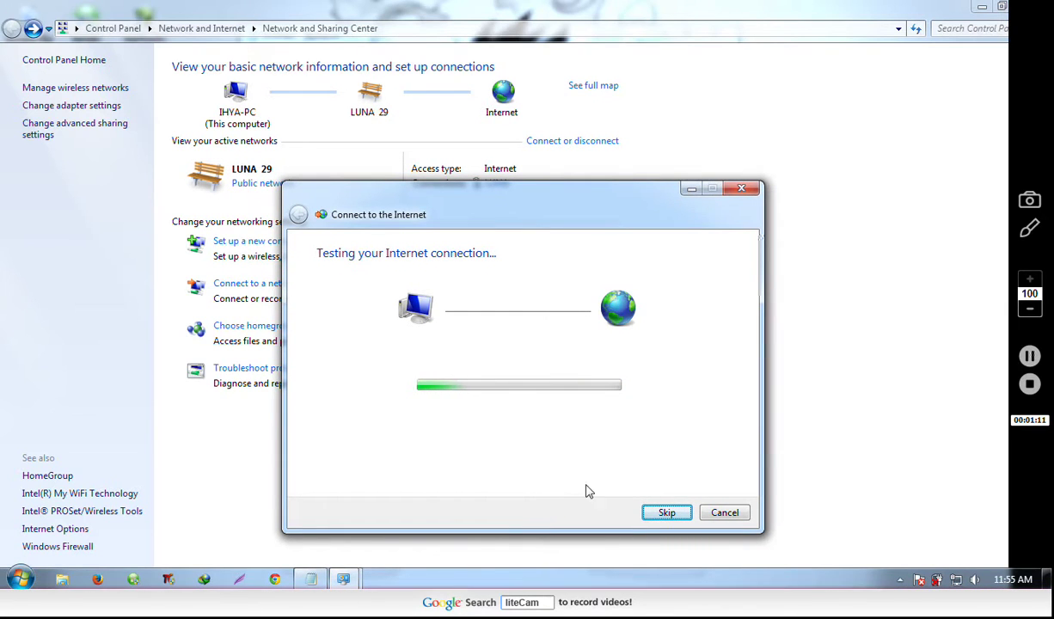
pyautogui.click(661, 514)
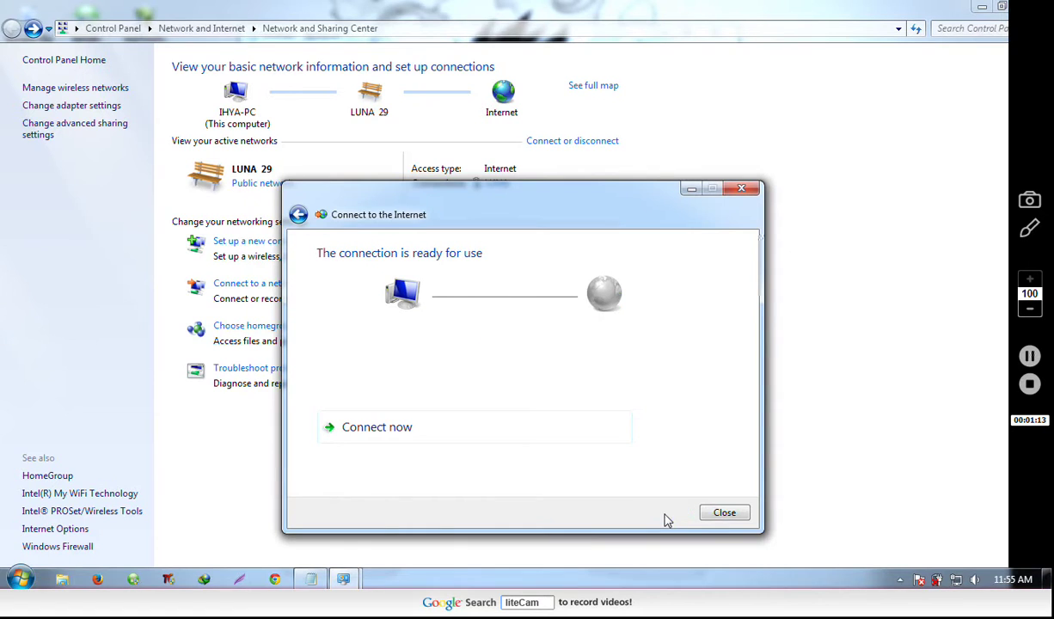
pyautogui.click(724, 513)
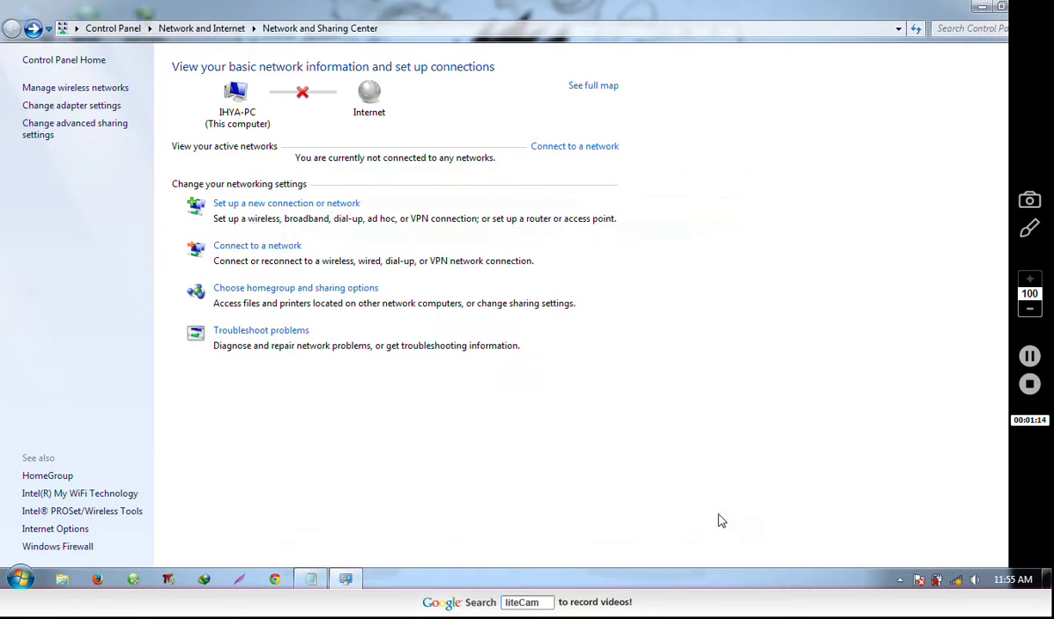
# Disable Internet Protocol Version 6 (TCP/IPv6) in the LUNA connection's properties and apply the change.
pyautogui.click(76, 106)
pyautogui.click(837, 103)
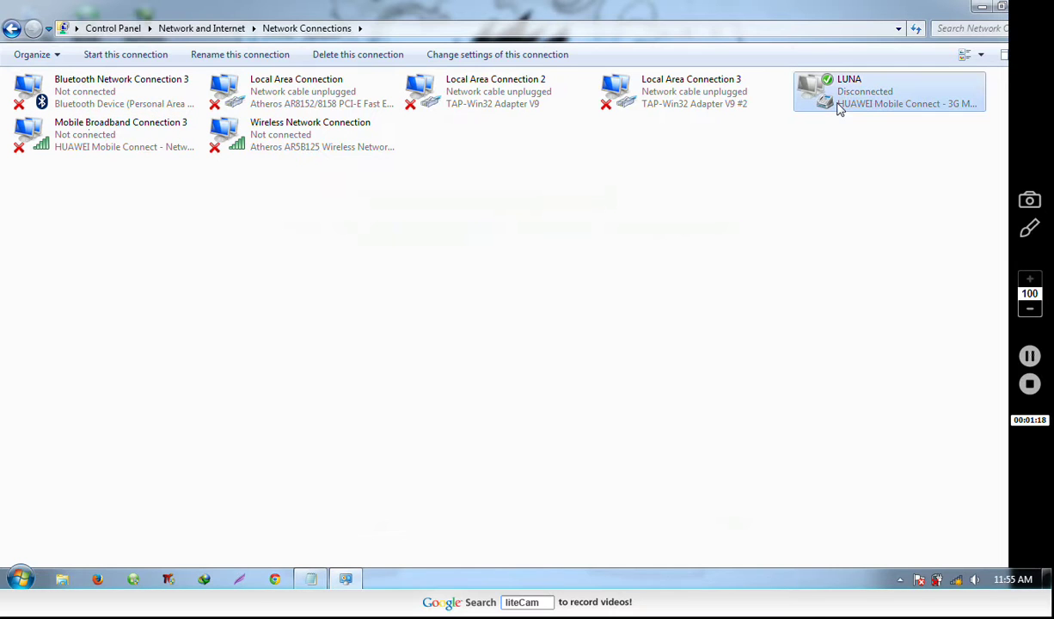
pyautogui.rightClick(837, 104)
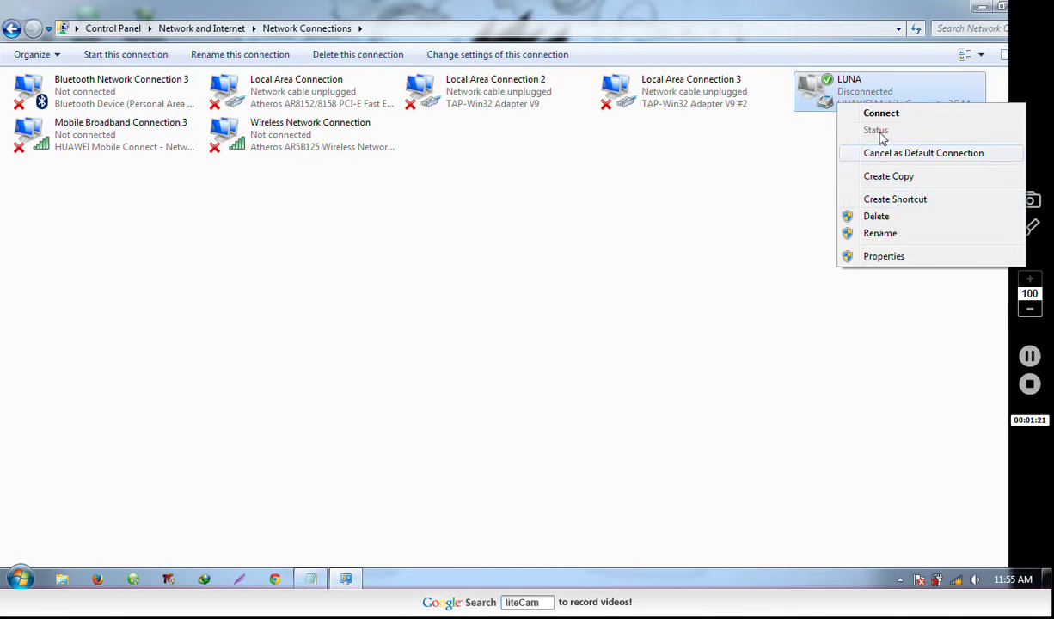
pyautogui.click(898, 257)
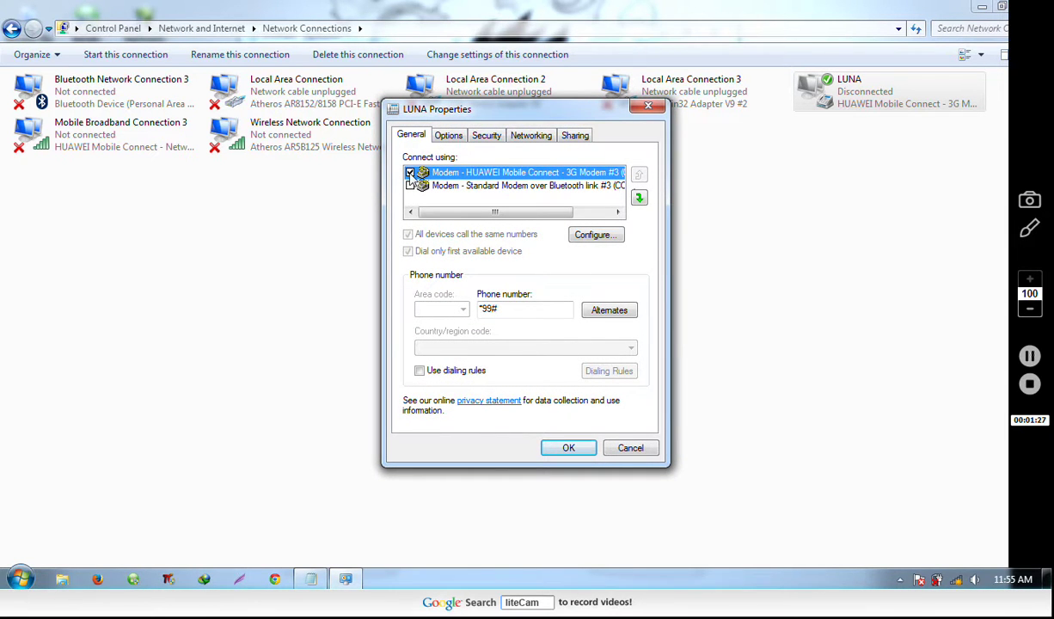
pyautogui.click(529, 137)
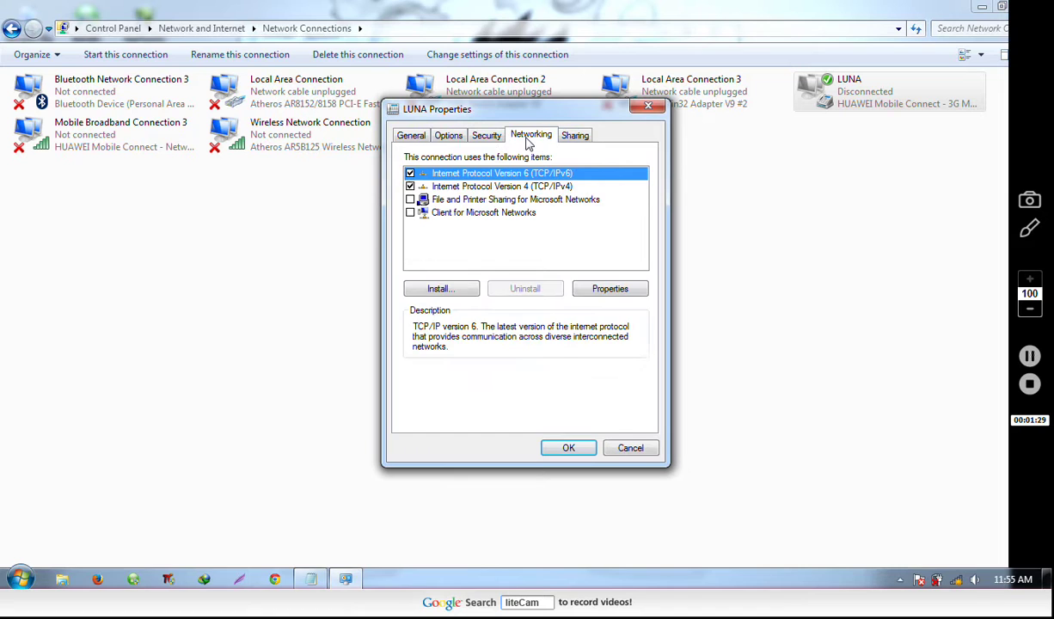
pyautogui.click(410, 173)
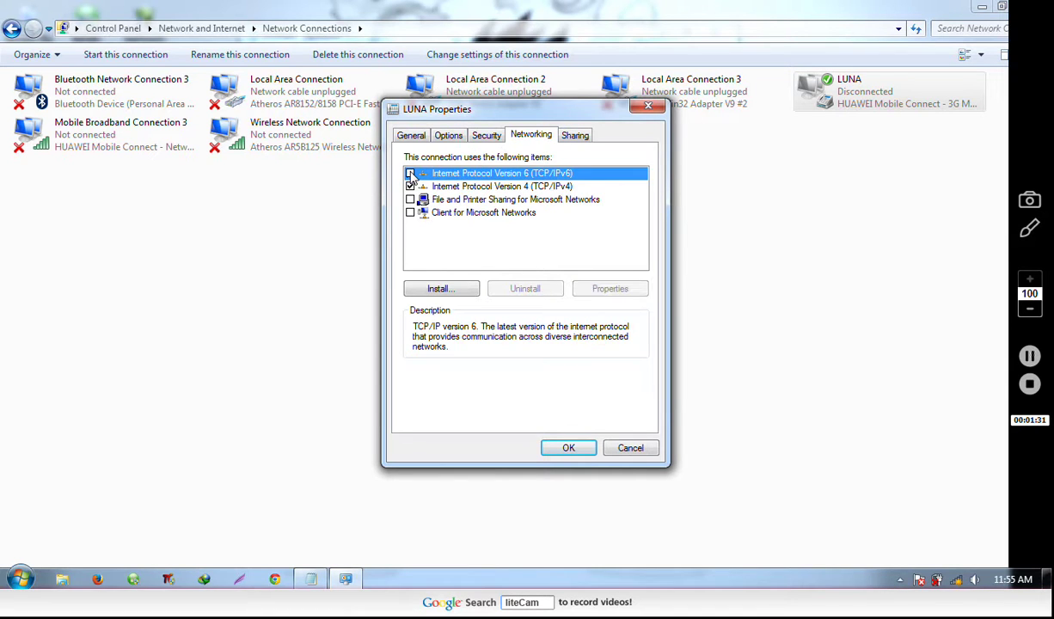
pyautogui.click(451, 187)
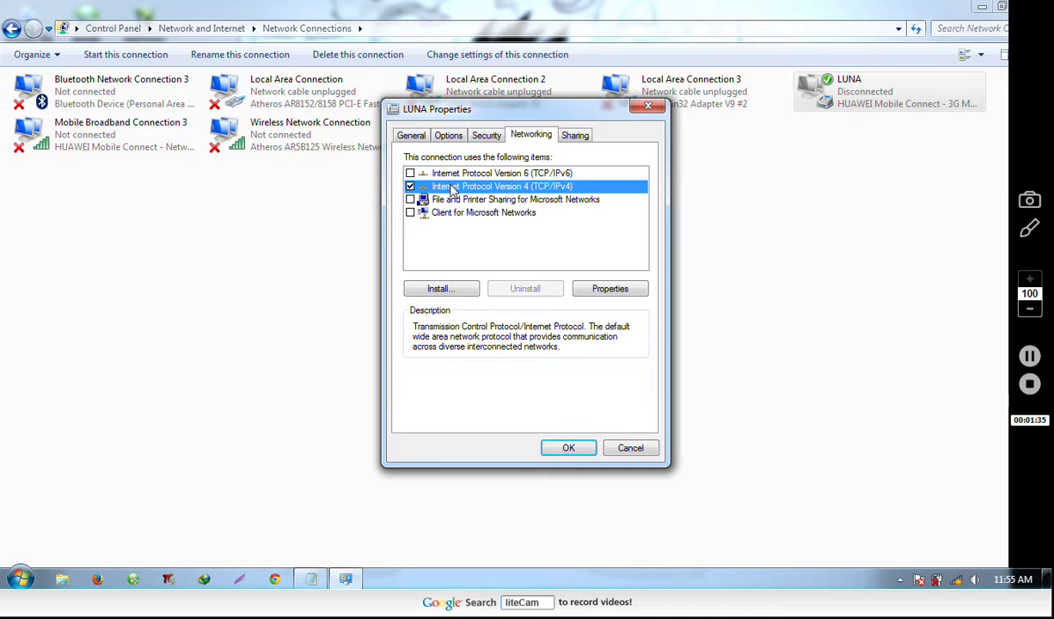
pyautogui.press('Return')
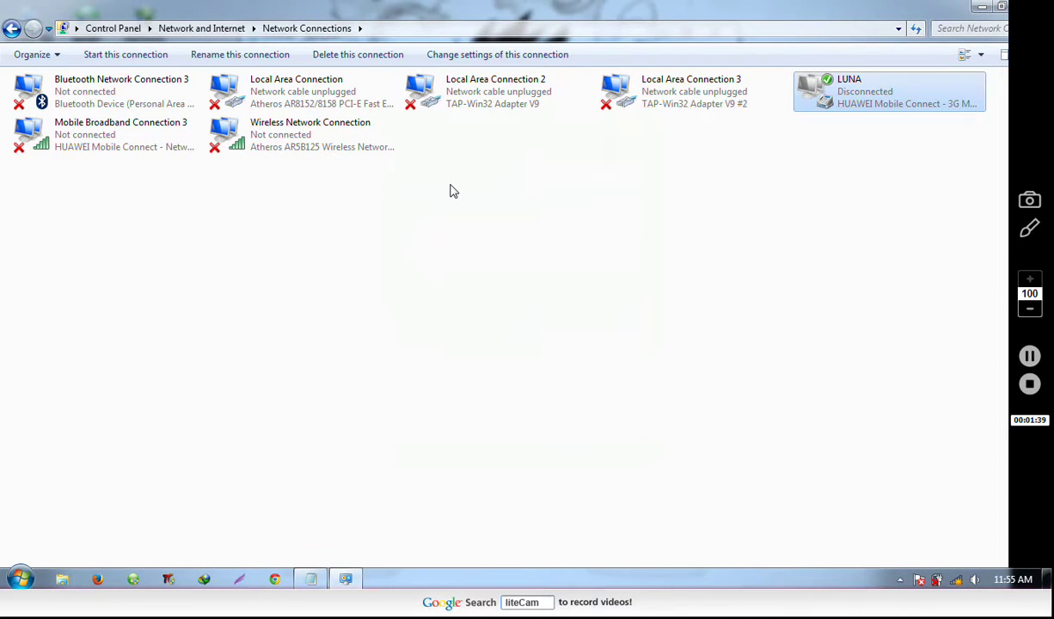
# Switch the LUNA connection's TCP/IPv4 settings to manual DNS server addresses, with 8.8.8.8 as the preferred server.
pyautogui.rightClick(839, 102)
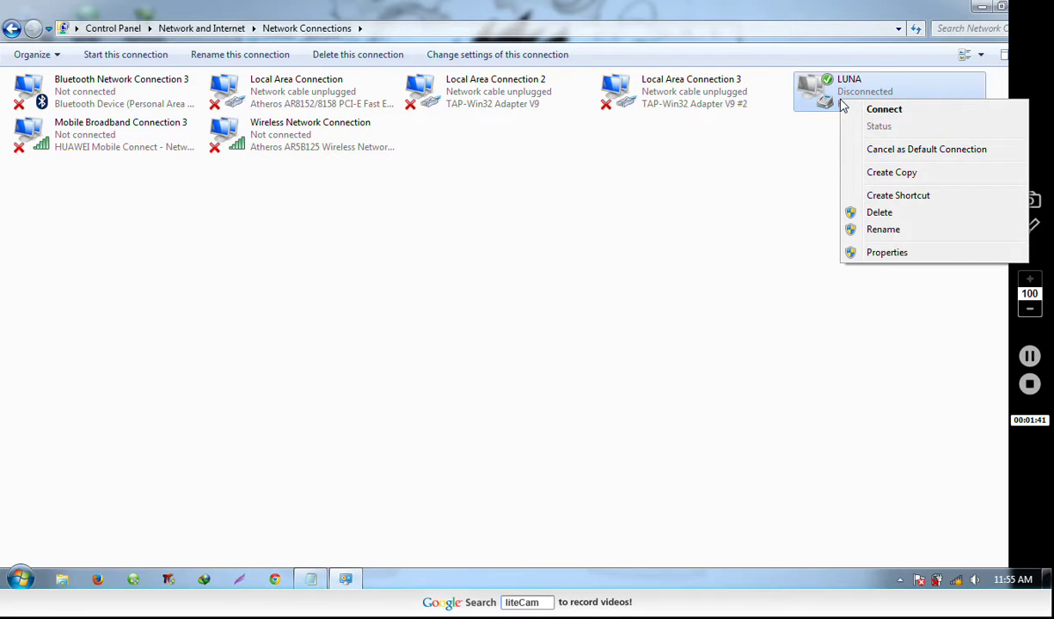
pyautogui.click(876, 257)
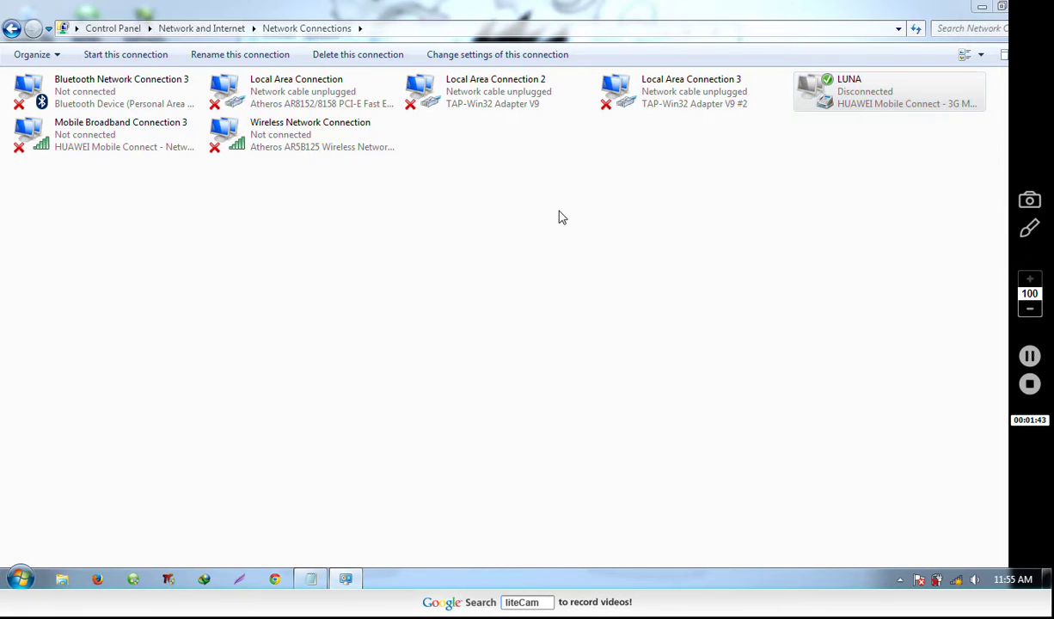
pyautogui.click(530, 135)
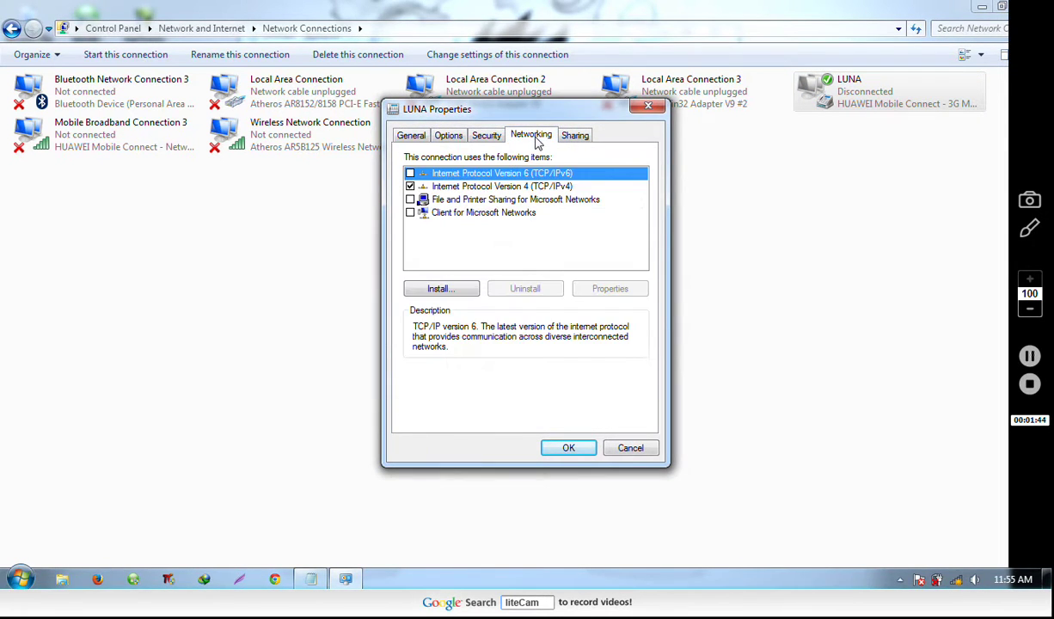
pyautogui.doubleClick(457, 188)
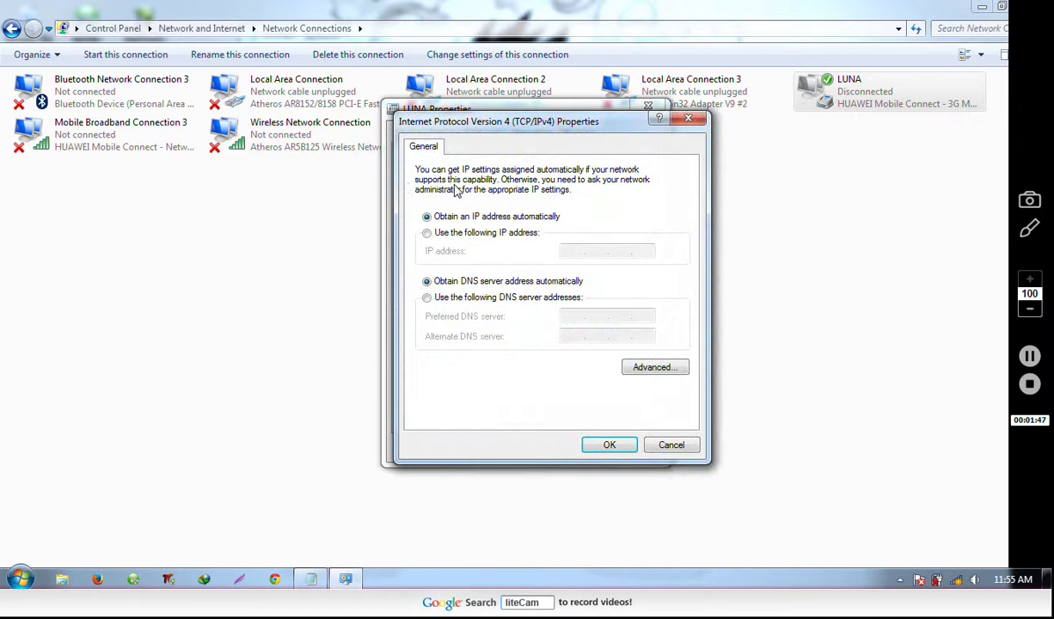
pyautogui.click(427, 299)
pyautogui.click(585, 320)
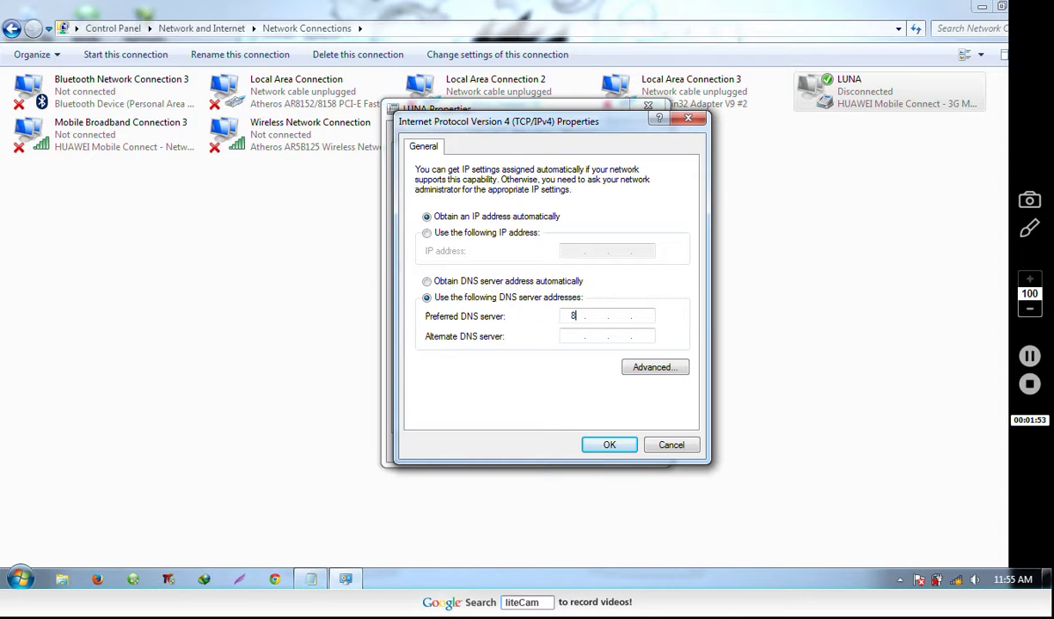
pyautogui.write('.8.')
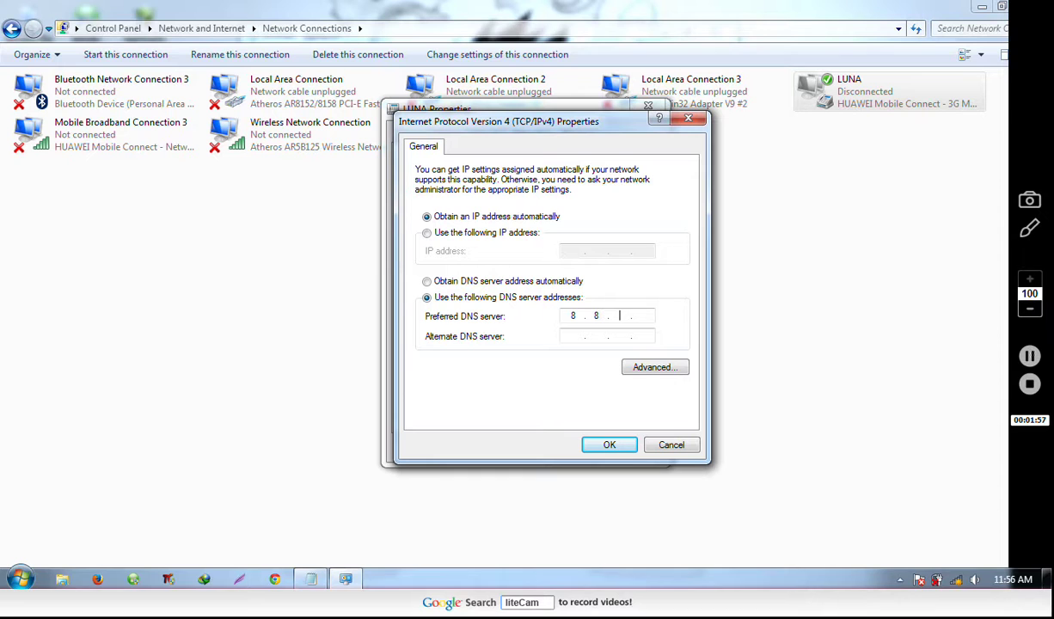
pyautogui.write('4')
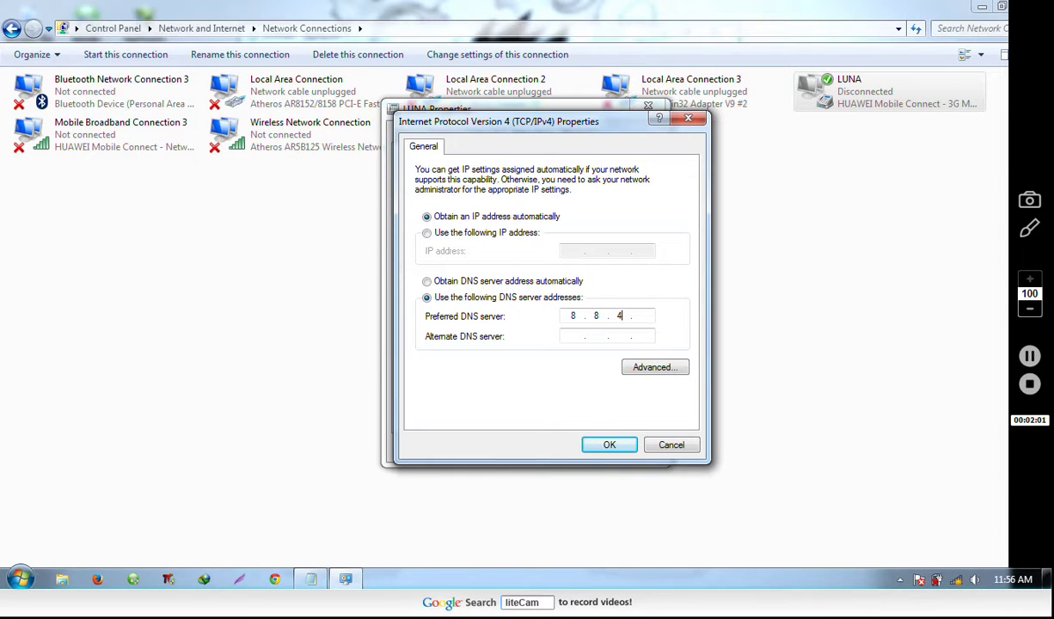
pyautogui.press('BackSpace')
pyautogui.write('8.8')
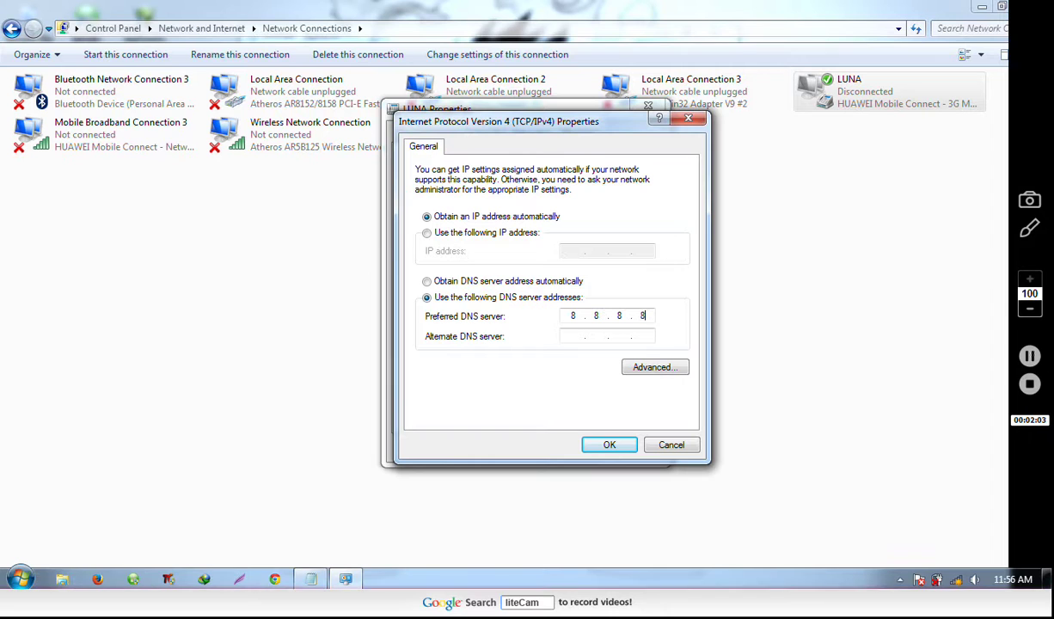
# Set 8.8.4.4 as LUNA's alternate DNS server, disable the remote default gateway and IP header compression, and save the connection properties.
pyautogui.write('8.8.4.4')
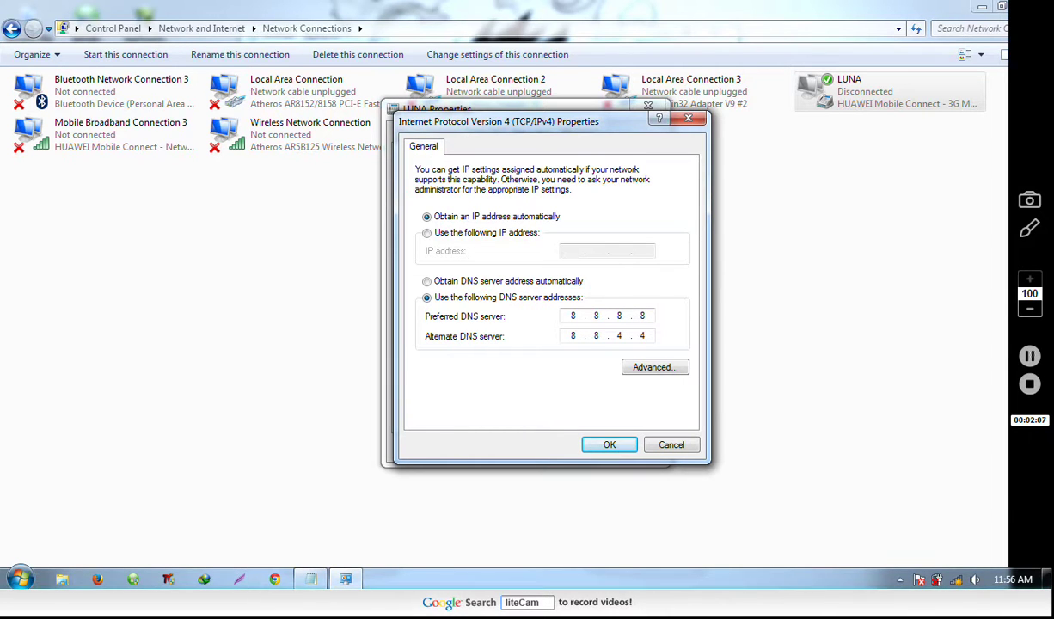
pyautogui.click(654, 370)
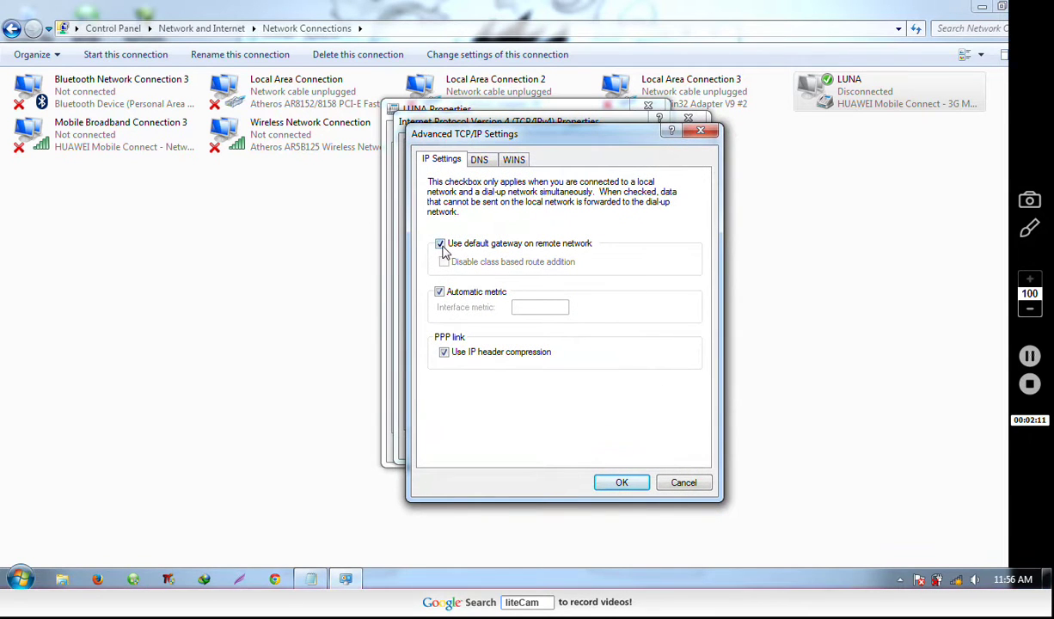
pyautogui.click(440, 244)
pyautogui.click(443, 353)
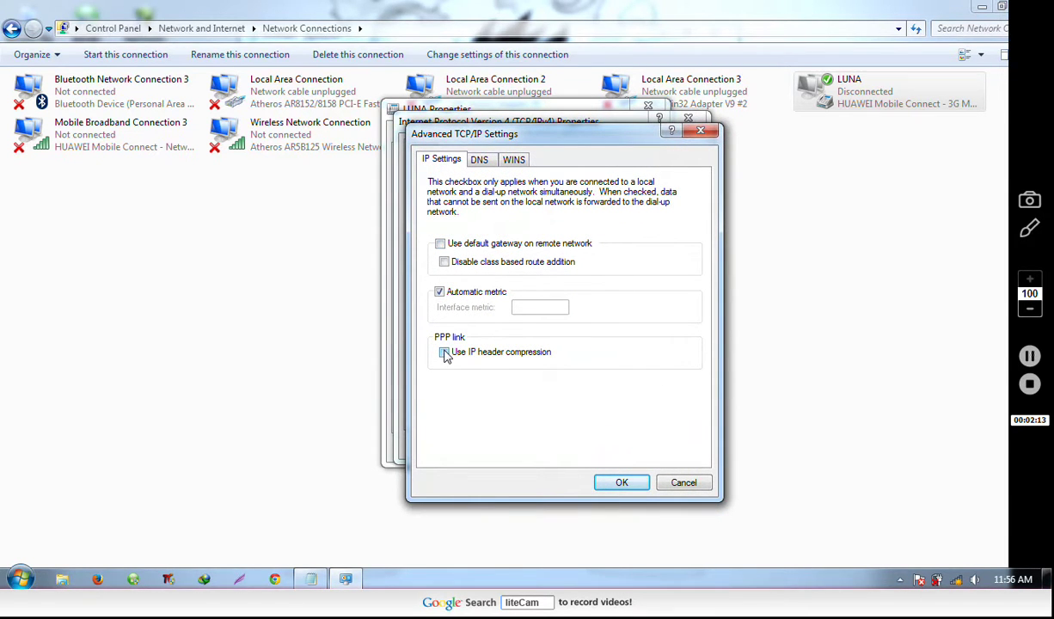
pyautogui.click(622, 482)
pyautogui.click(609, 446)
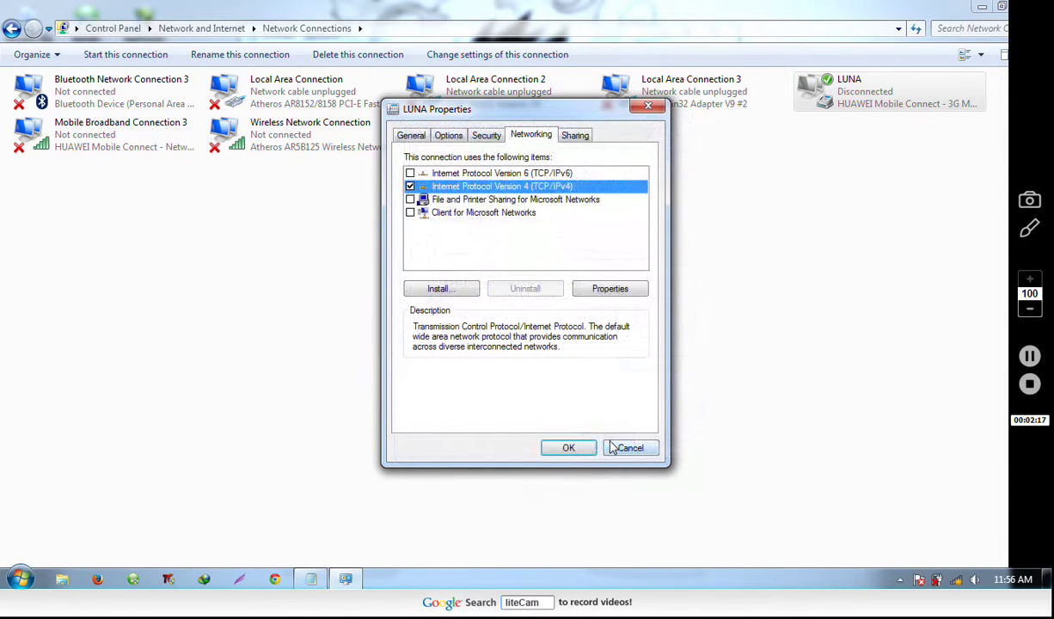
pyautogui.click(560, 448)
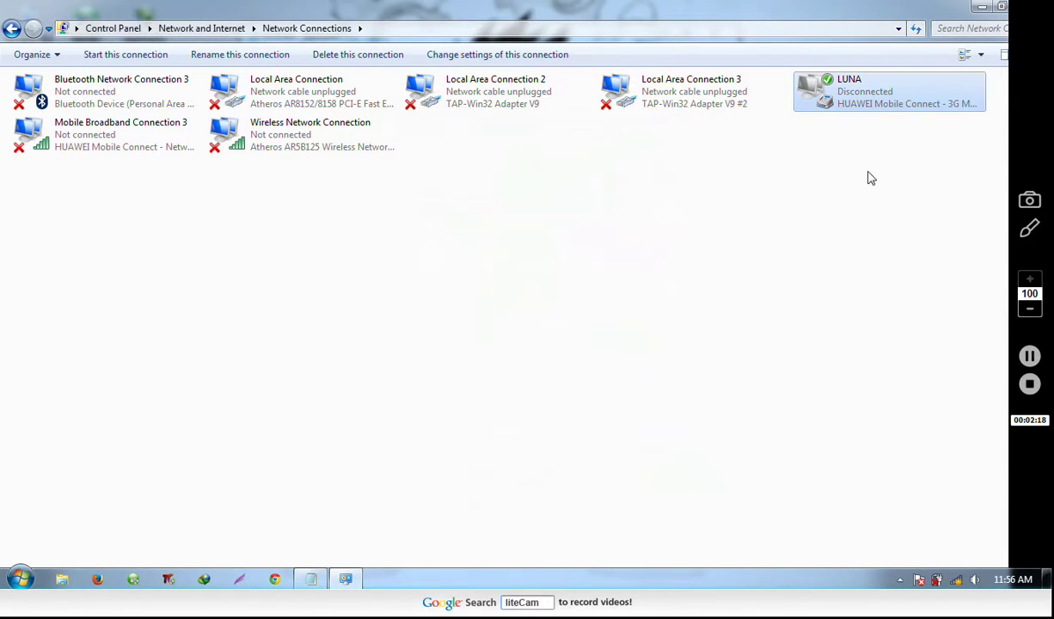
# Minimize Network Connections and review step C of the LUNA notes in Notepad, highlighting its text.
pyautogui.click(980, 10)
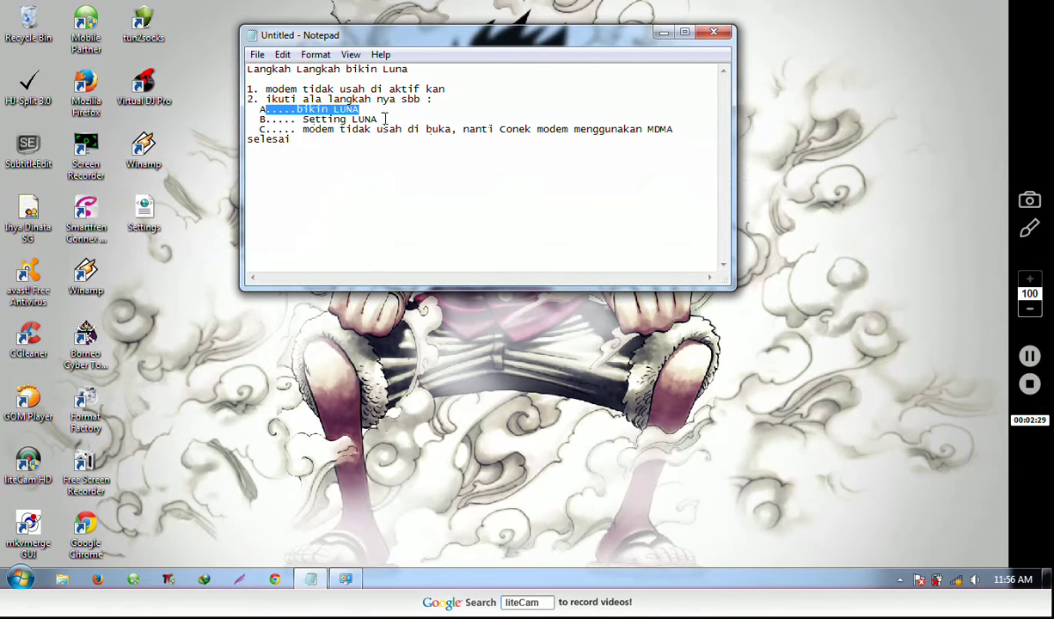
pyautogui.moveTo(379, 119); pyautogui.dragTo(253, 129)
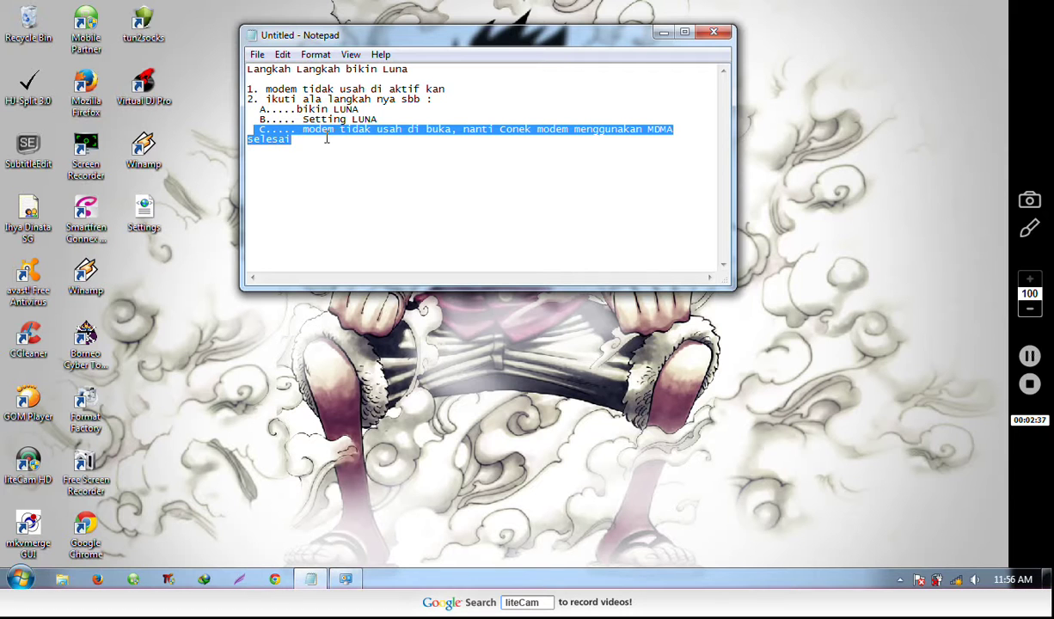
pyautogui.click(663, 32)
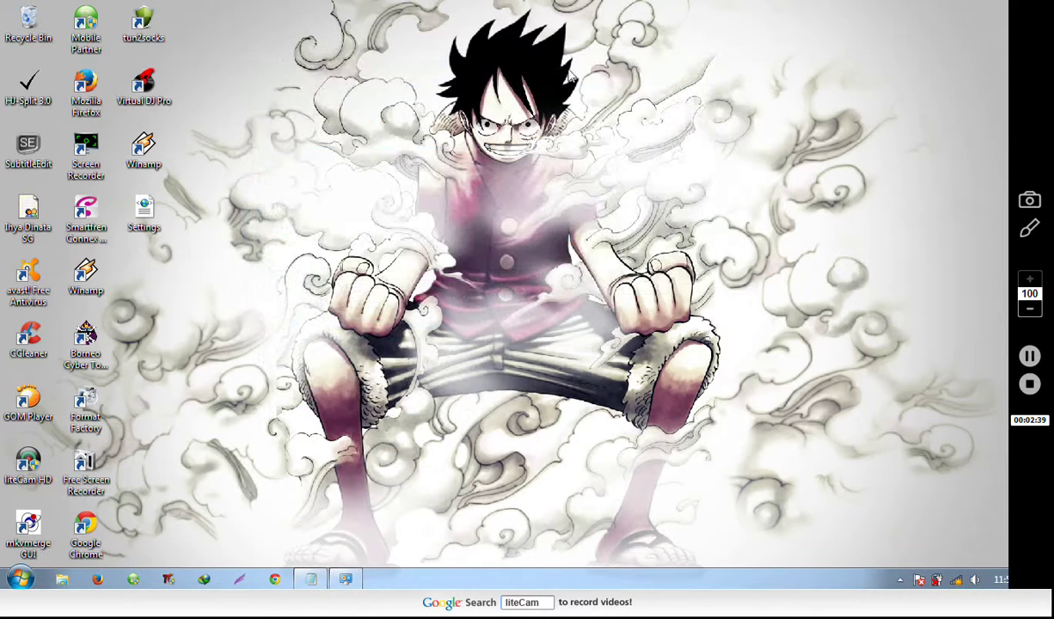
# Refresh the desktop and check the list of available network connections for LUNA.
pyautogui.rightClick(499, 248)
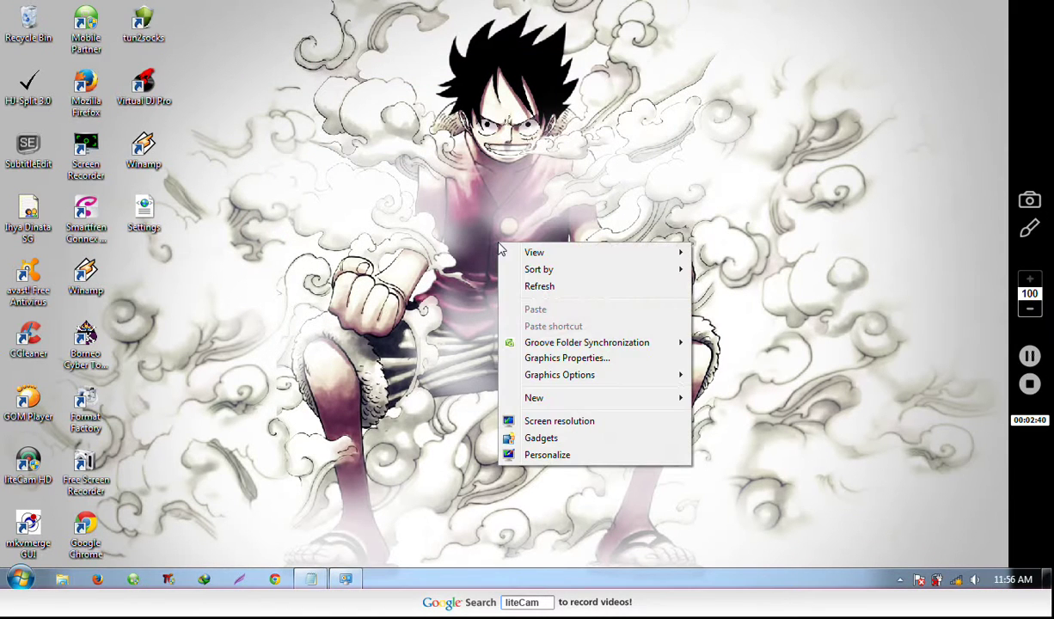
pyautogui.click(534, 287)
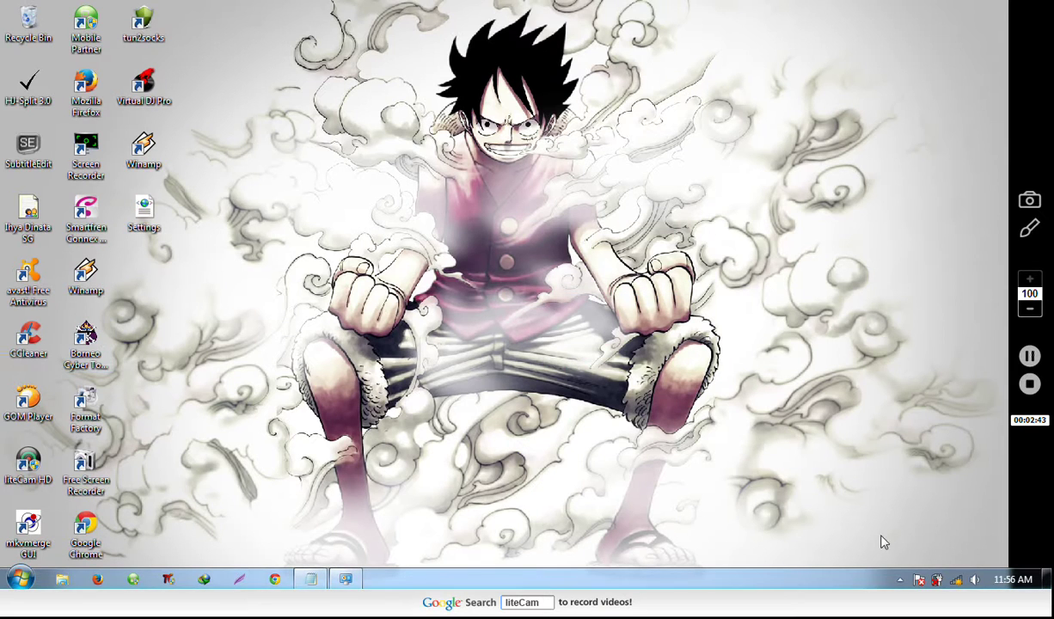
pyautogui.click(956, 580)
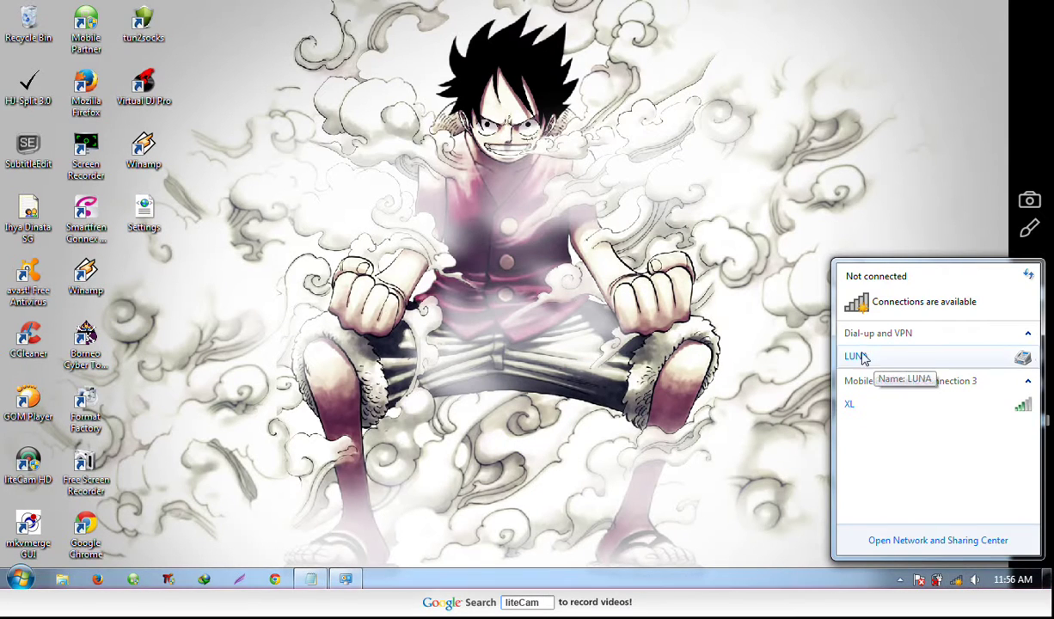
# Add the line "LUNA telah jadi" below the existing steps in the Notepad notes.
pyautogui.click(312, 578)
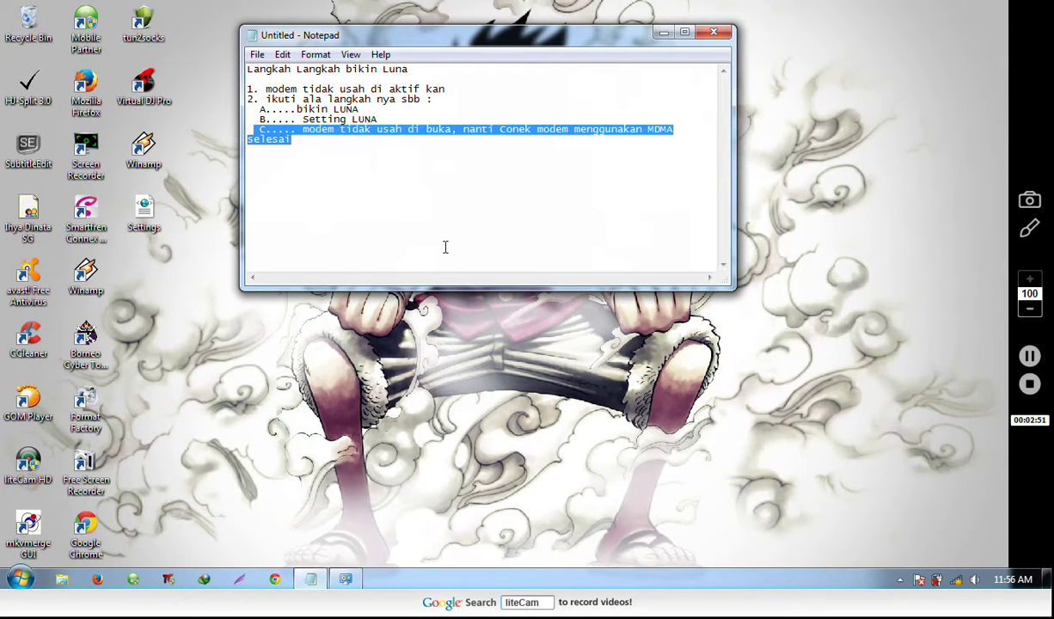
pyautogui.click(331, 164)
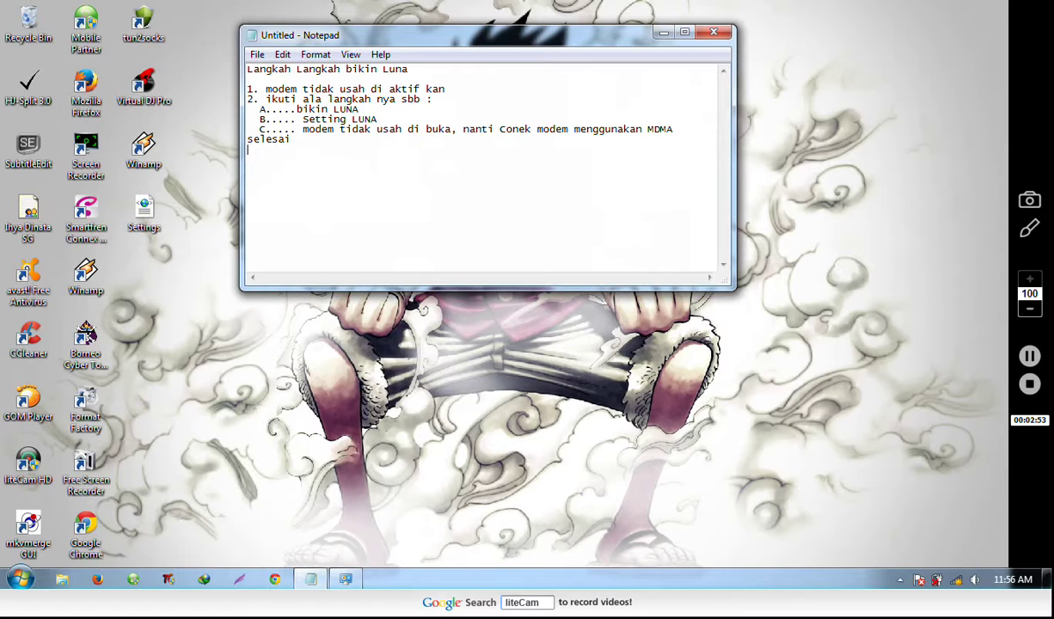
pyautogui.press('Return')
pyautogui.write('LUNA ')
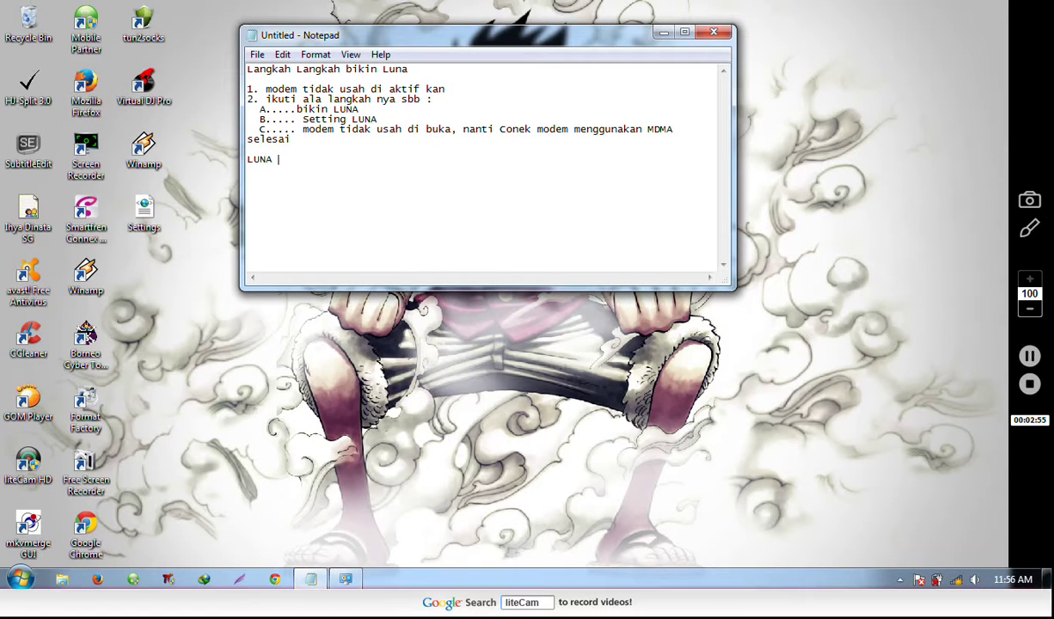
pyautogui.write('telah jadi')
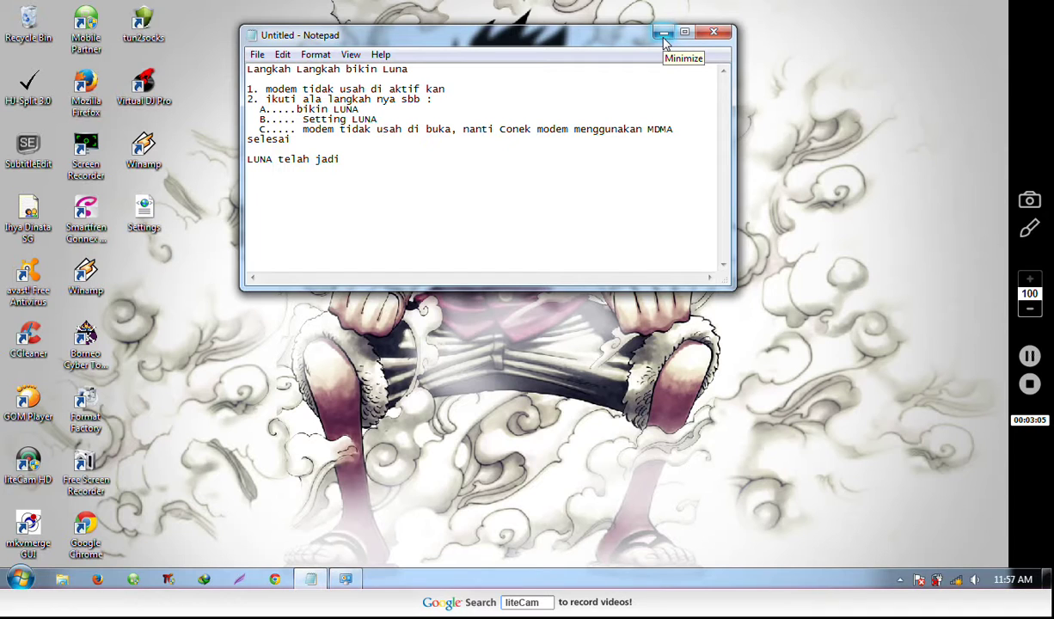
# Add the heading line "cara konek luna menggunakan MDMA." further down in the notes, leaving blank lines above it.
pyautogui.write('ca')
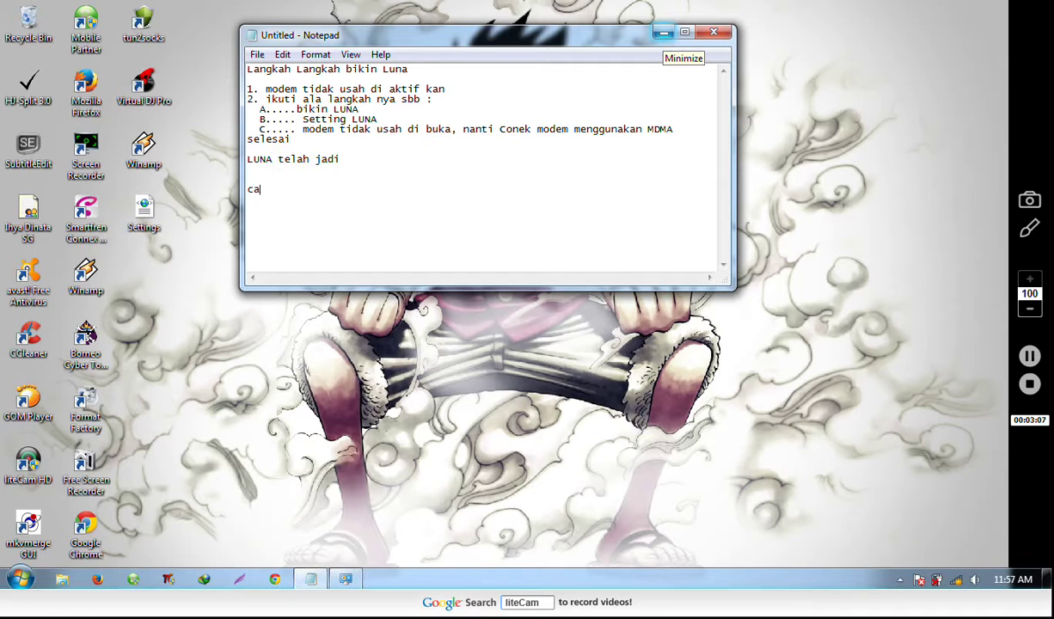
pyautogui.write('ra kone')
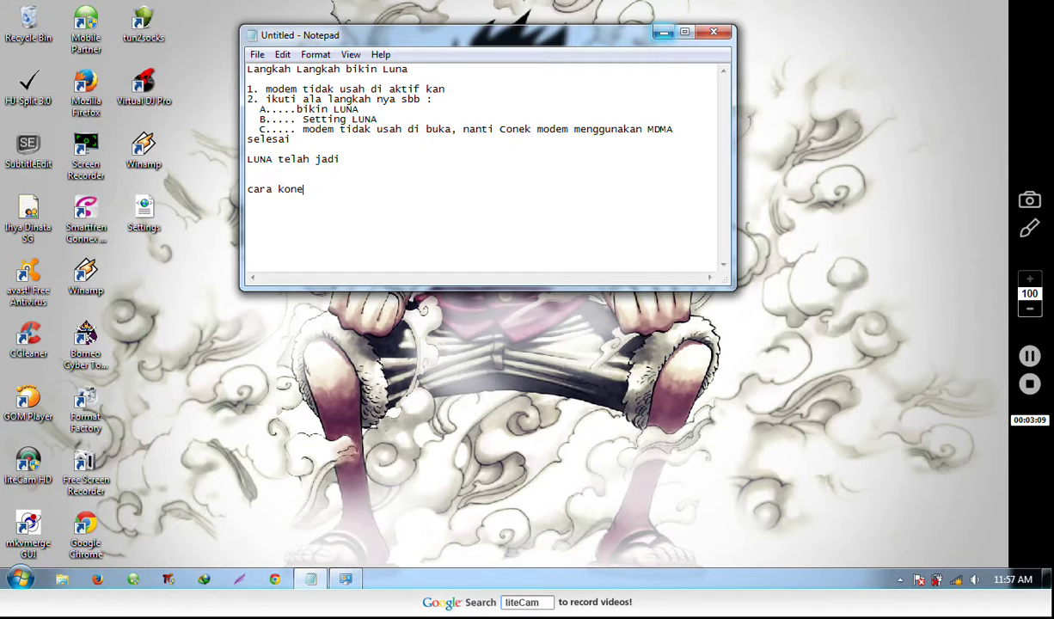
pyautogui.write('k luna me')
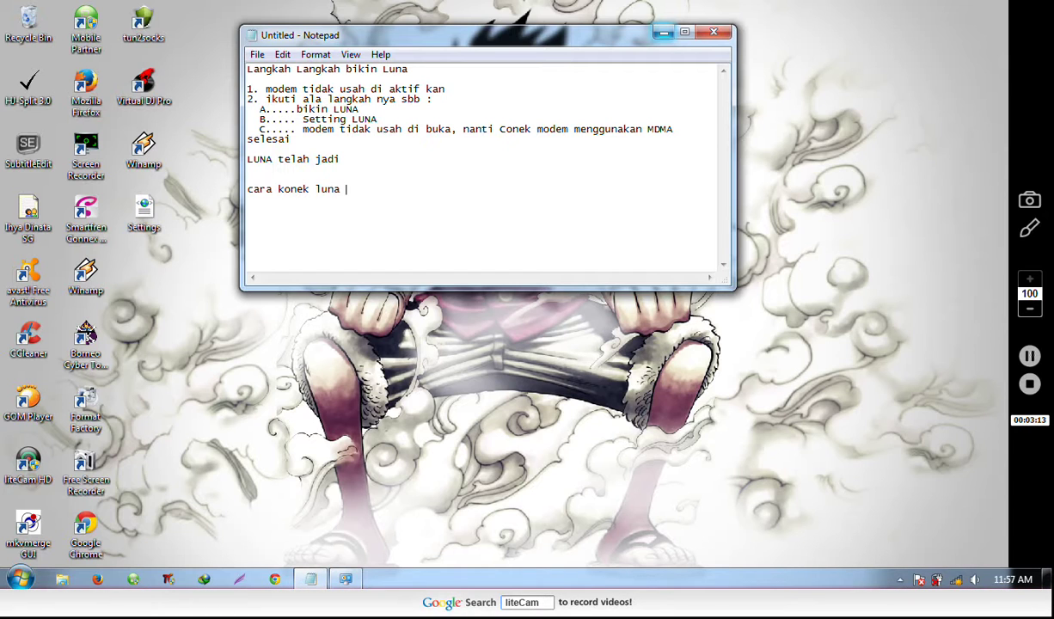
pyautogui.write('nggunakan m')
pyautogui.press('BackSpace')
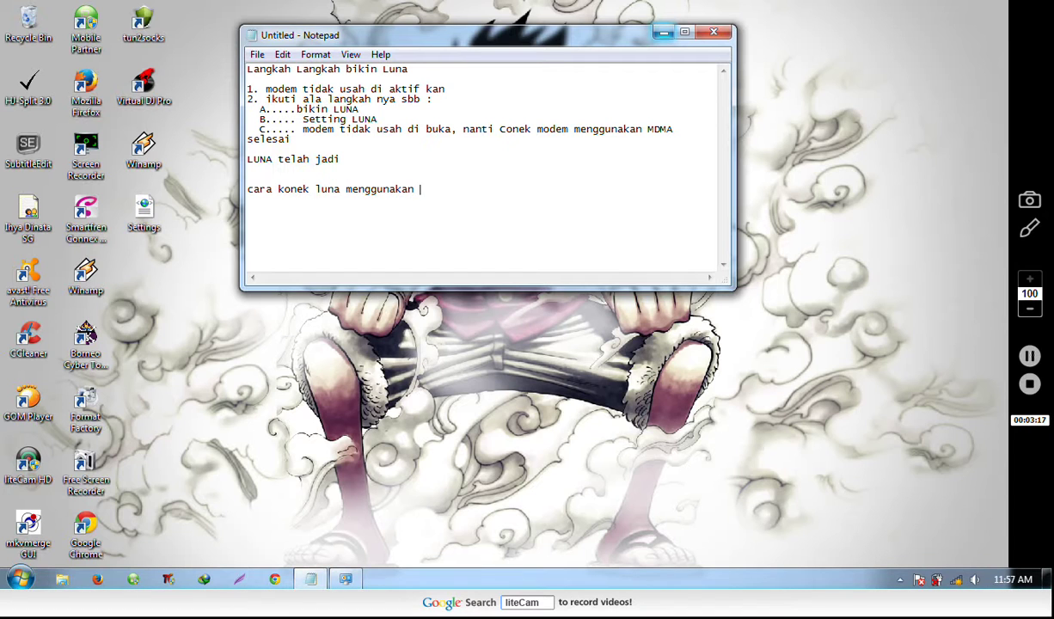
pyautogui.write('MDMA.  ')
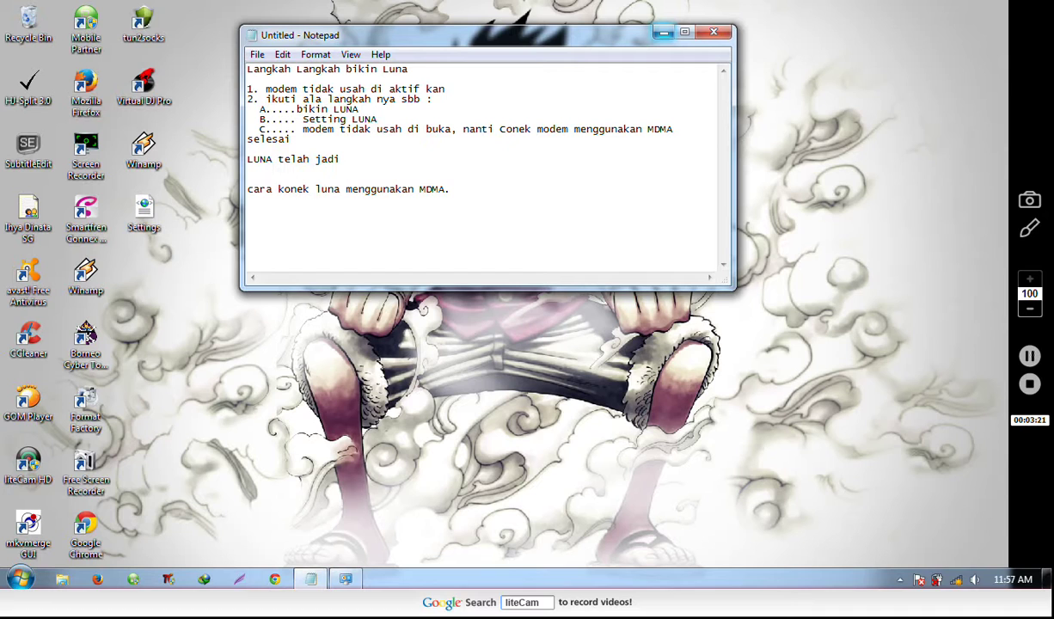
# Add the instruction "BUKA borneo dengan APP admin" under the MDMA heading and start a new line below it.
pyautogui.write('BUKA bor')
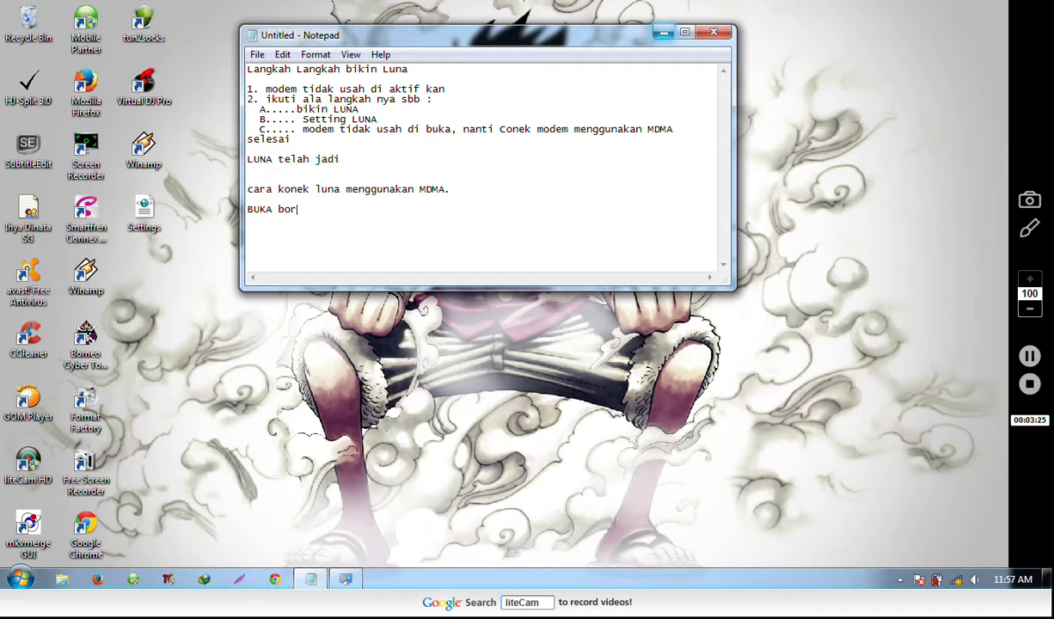
pyautogui.write('neo den')
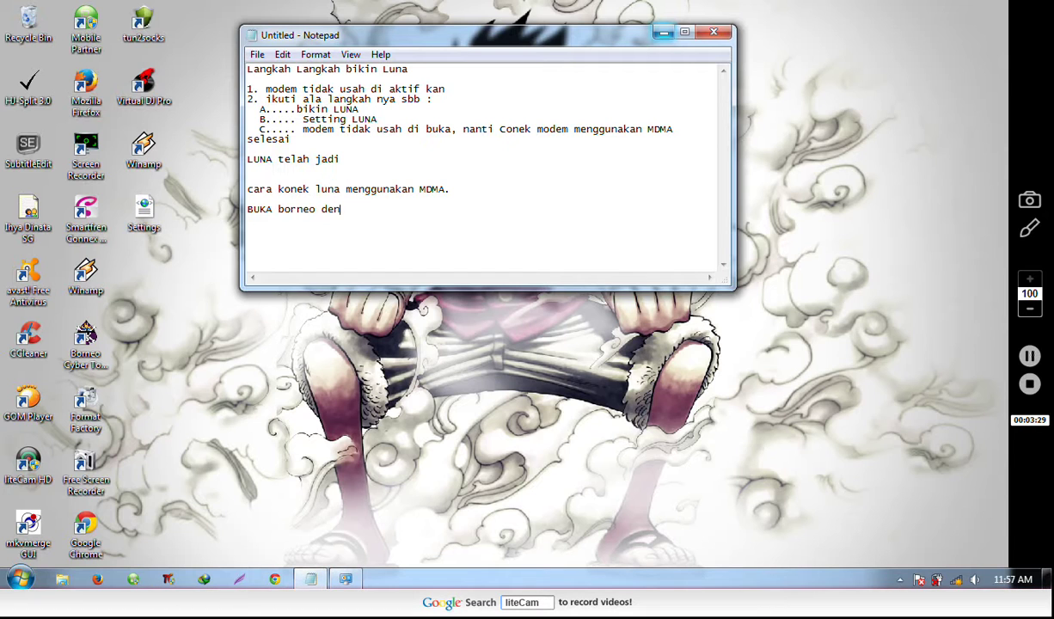
pyautogui.write('gan')
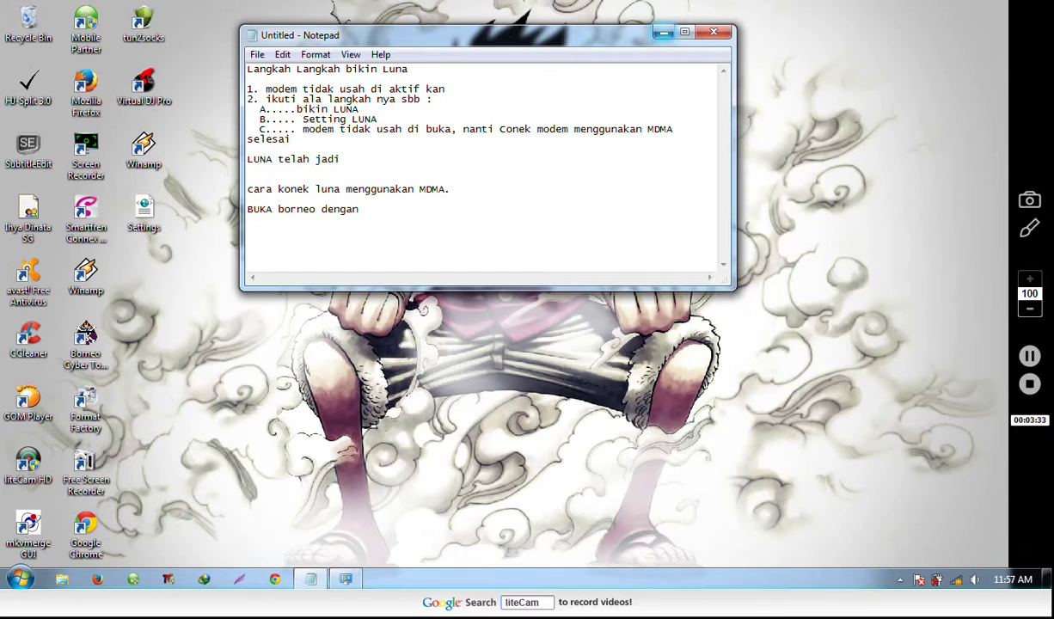
pyautogui.write('APP admin')
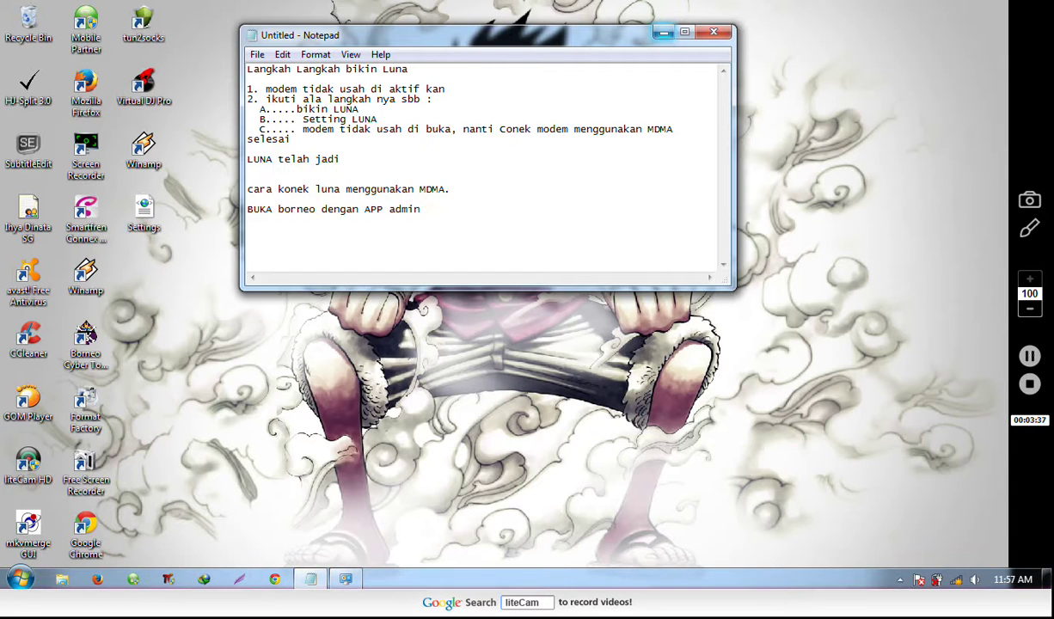
pyautogui.press('Return')
pyautogui.moveTo(420, 209); pyautogui.dragTo(250, 212)
pyautogui.click(388, 249)
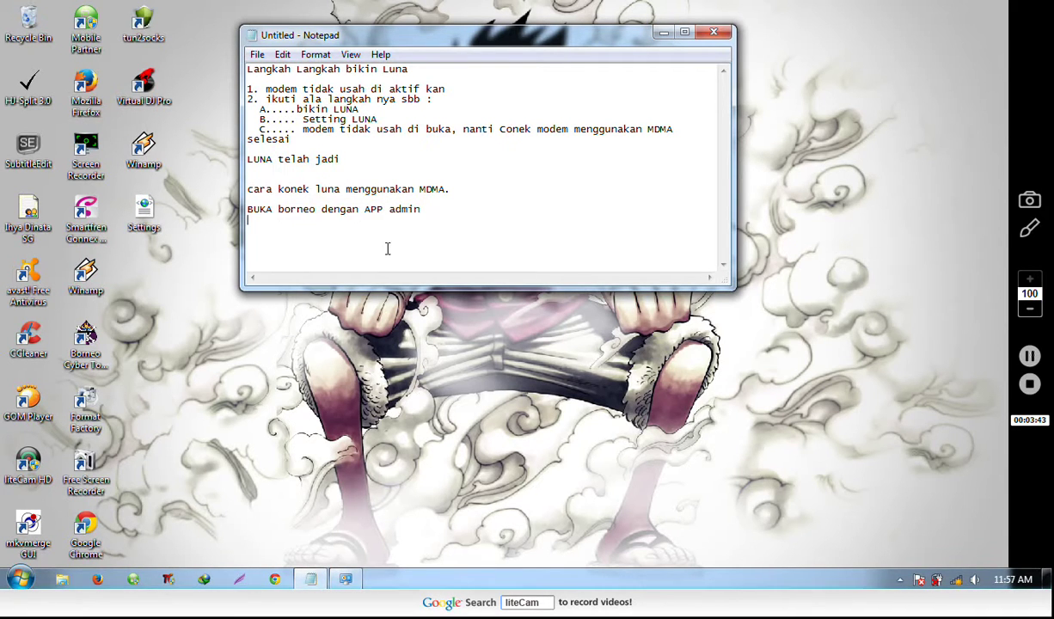
# Look at the run options of the Borneo Cyber Tools desktop shortcut, and return to the Notepad notes.
pyautogui.click(661, 32)
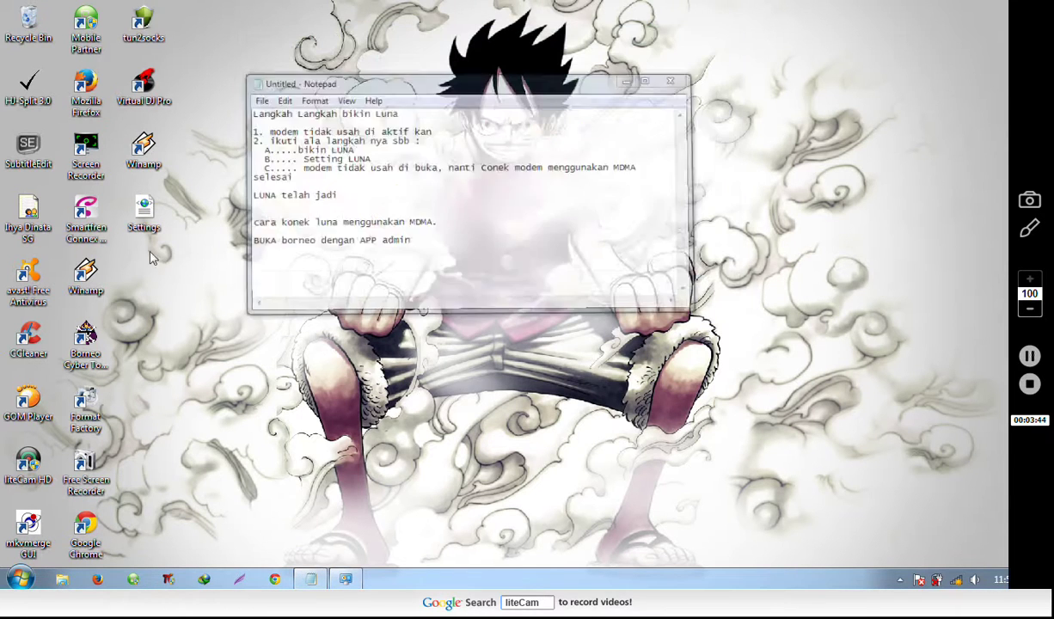
pyautogui.rightClick(77, 353)
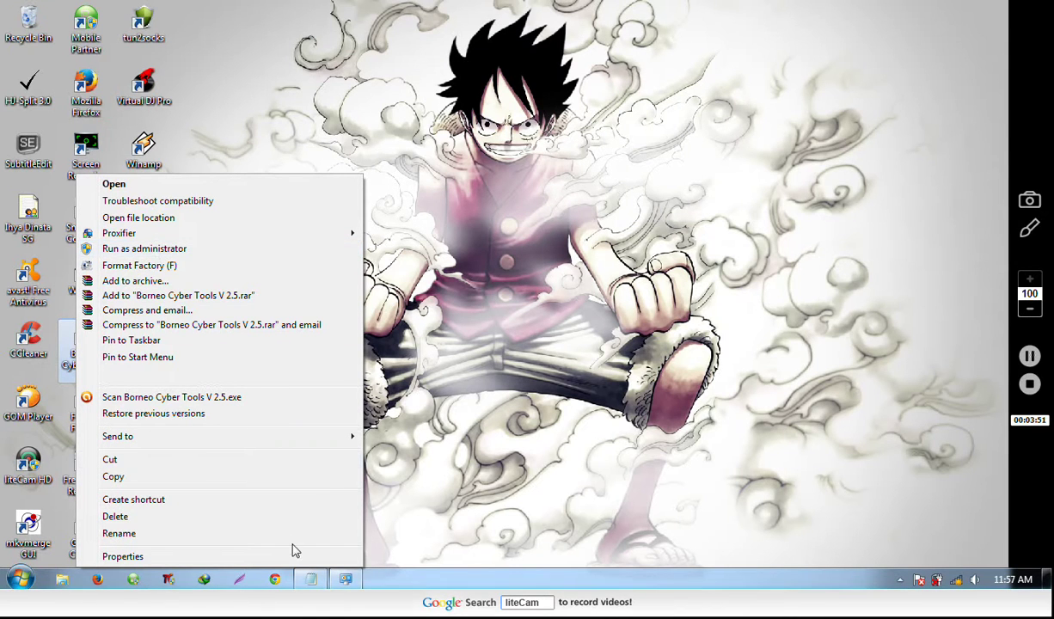
pyautogui.click(311, 577)
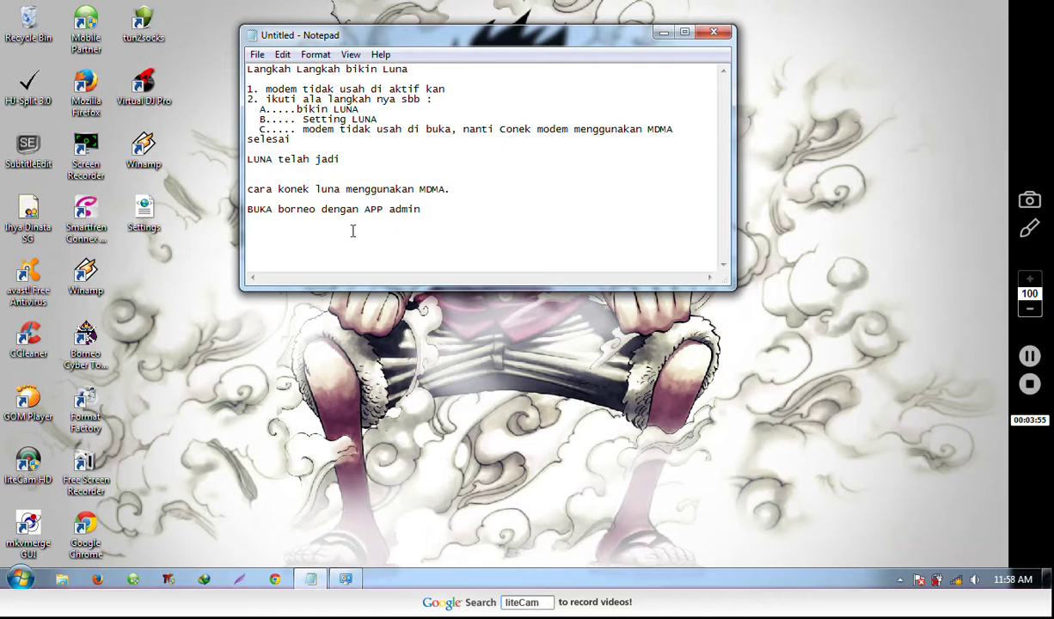
# Add the indented line "RUN AS ANDmin" beneath the Borneo instruction in the notes.
pyautogui.write('RUN A')
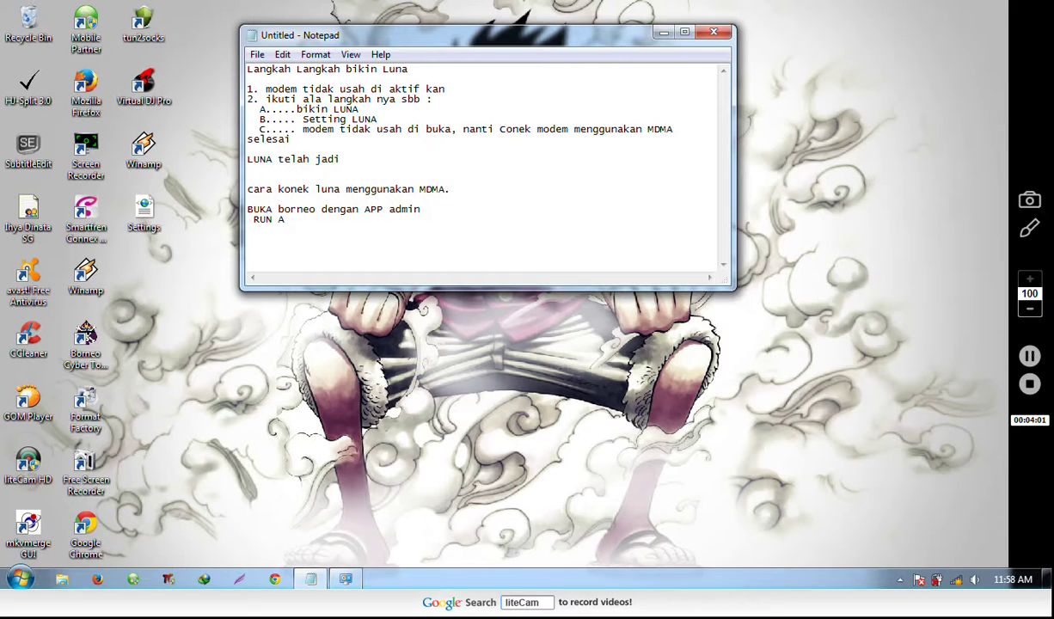
pyautogui.write('S AND')
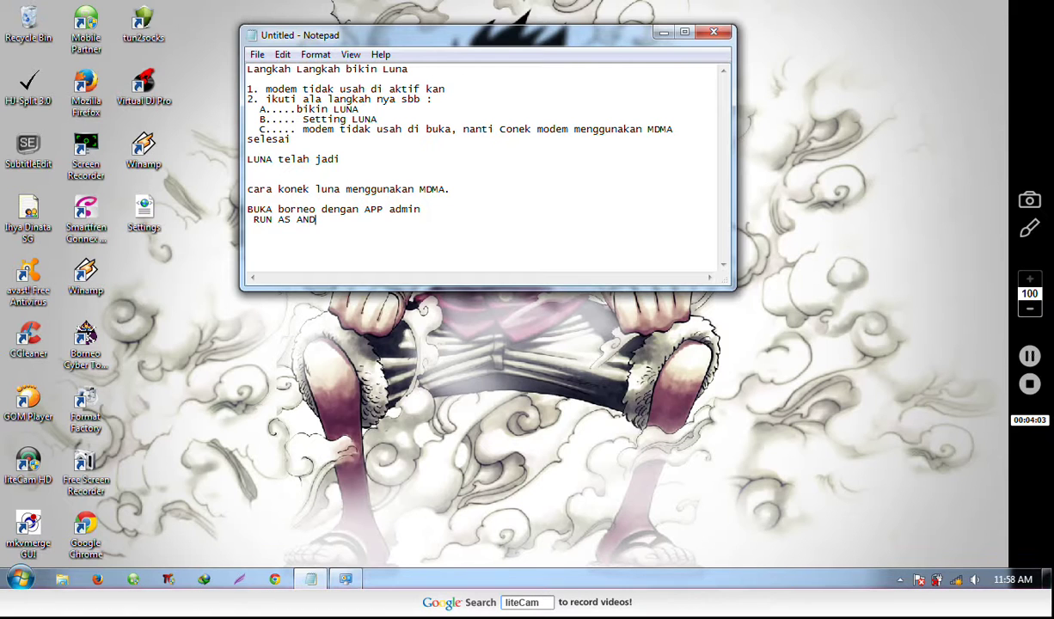
pyautogui.write('IN')
pyautogui.press('BackSpace')
pyautogui.press('BackSpace')
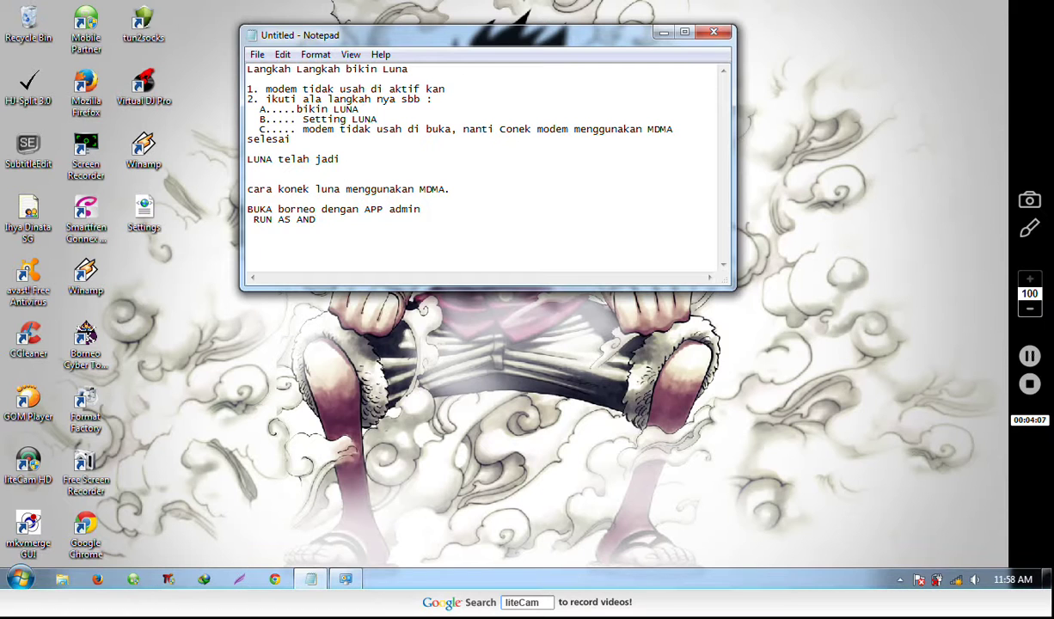
pyautogui.write('min')
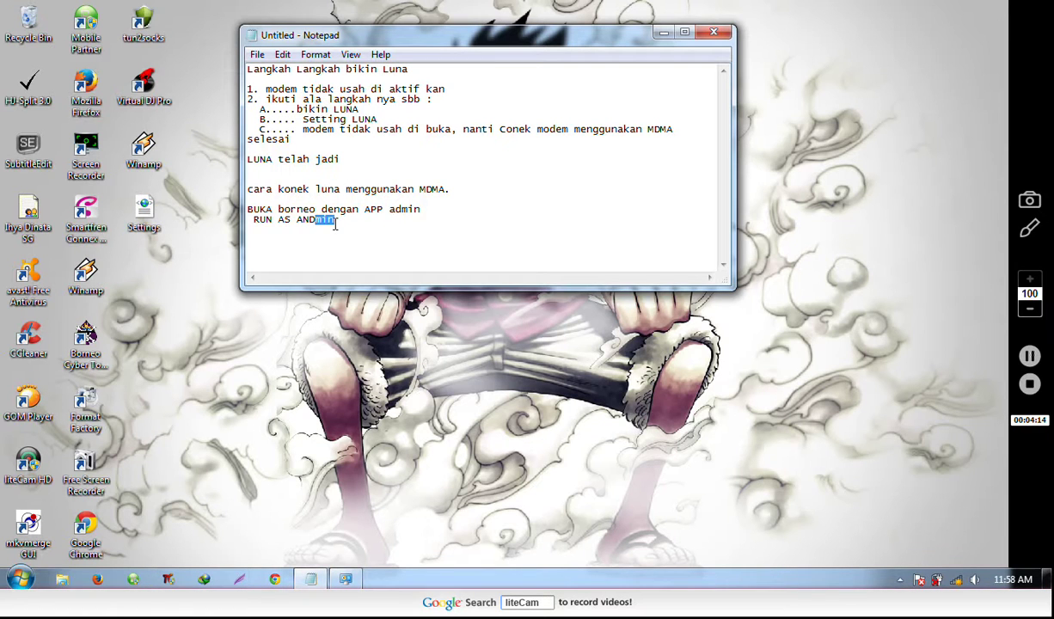
# Correct the final word of the last note line to "ADmin" and minimize the notes.
pyautogui.click(345, 236)
pyautogui.click(309, 220)
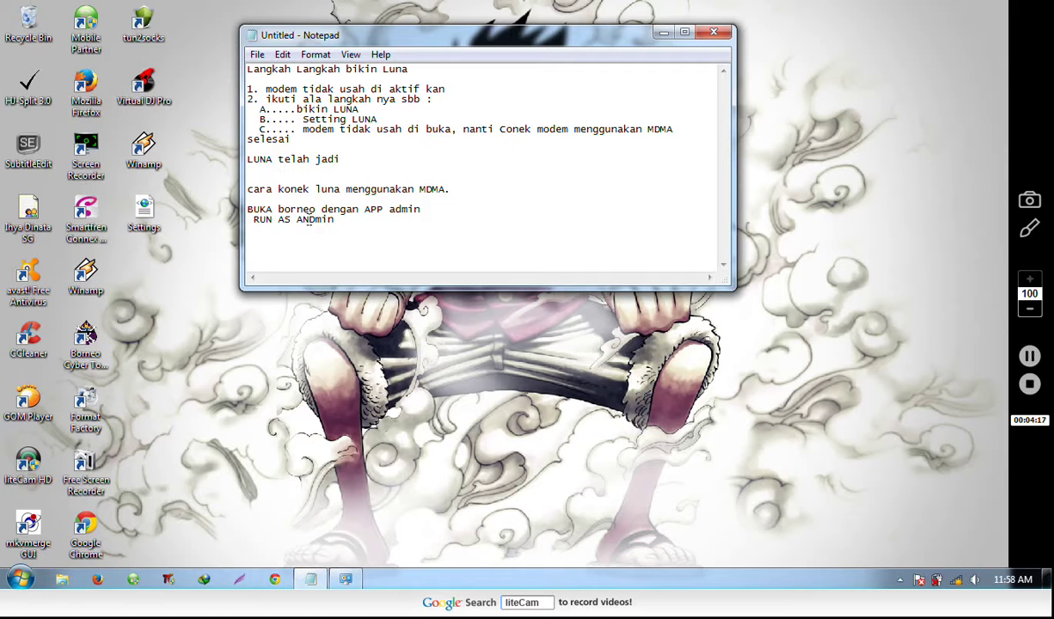
pyautogui.press('BackSpace')
pyautogui.press('Delete')
pyautogui.write('d')
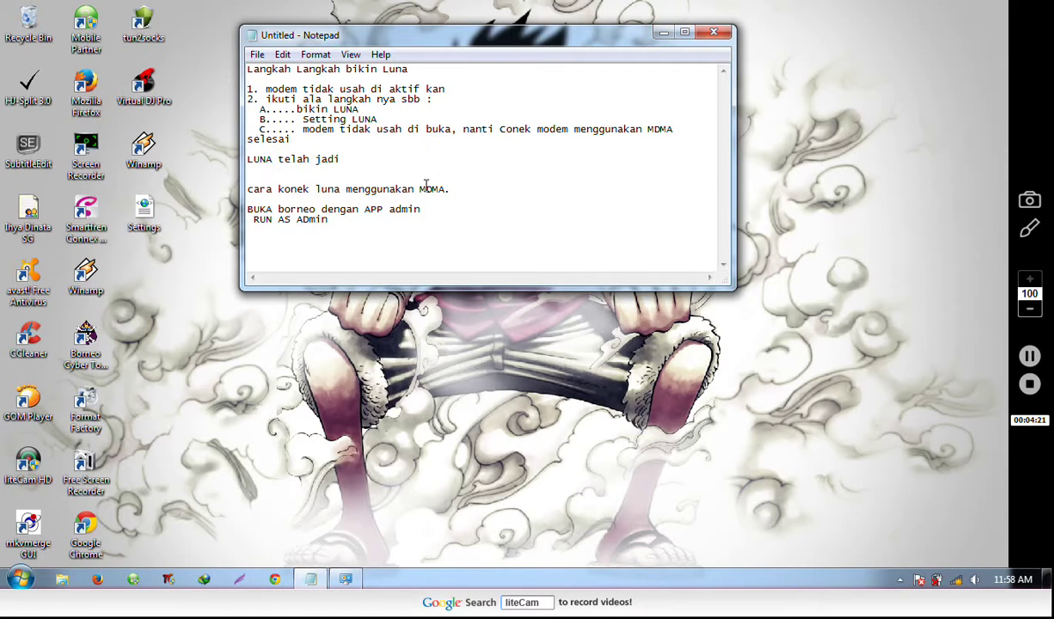
pyautogui.click(663, 32)
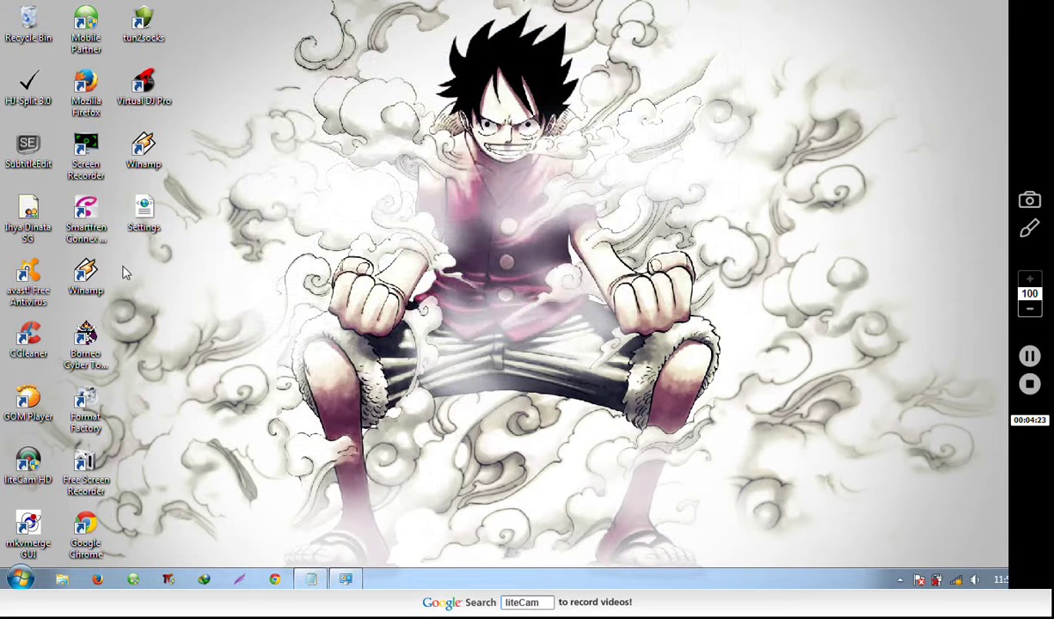
# Run the Borneo Cyber Tools desktop shortcut as administrator, allow the program to make changes, and launch MDMA from it.
pyautogui.rightClick(88, 335)
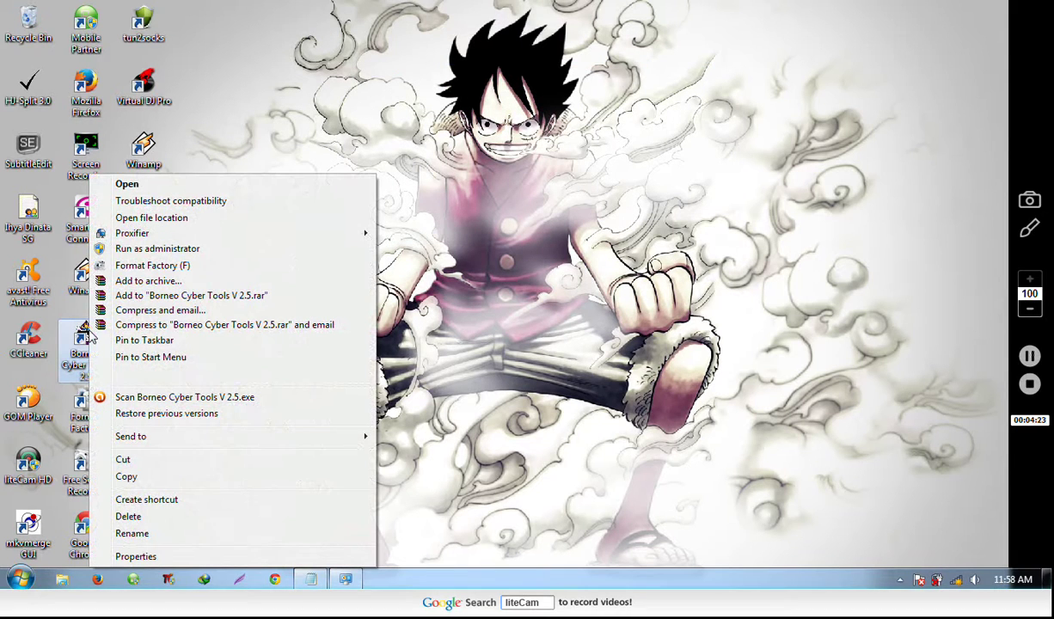
pyautogui.click(159, 251)
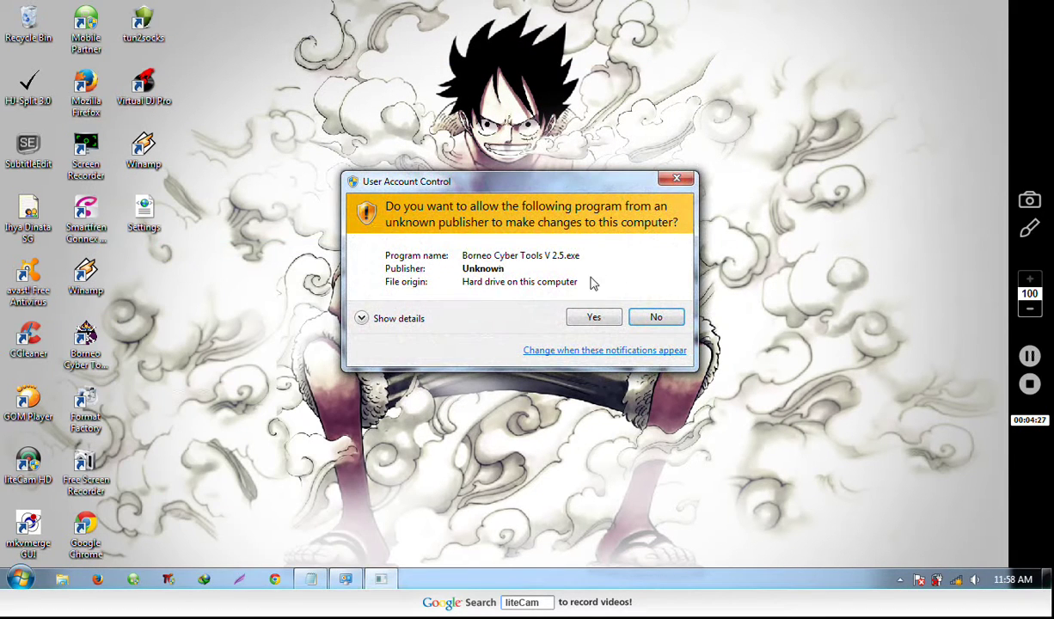
pyautogui.click(601, 324)
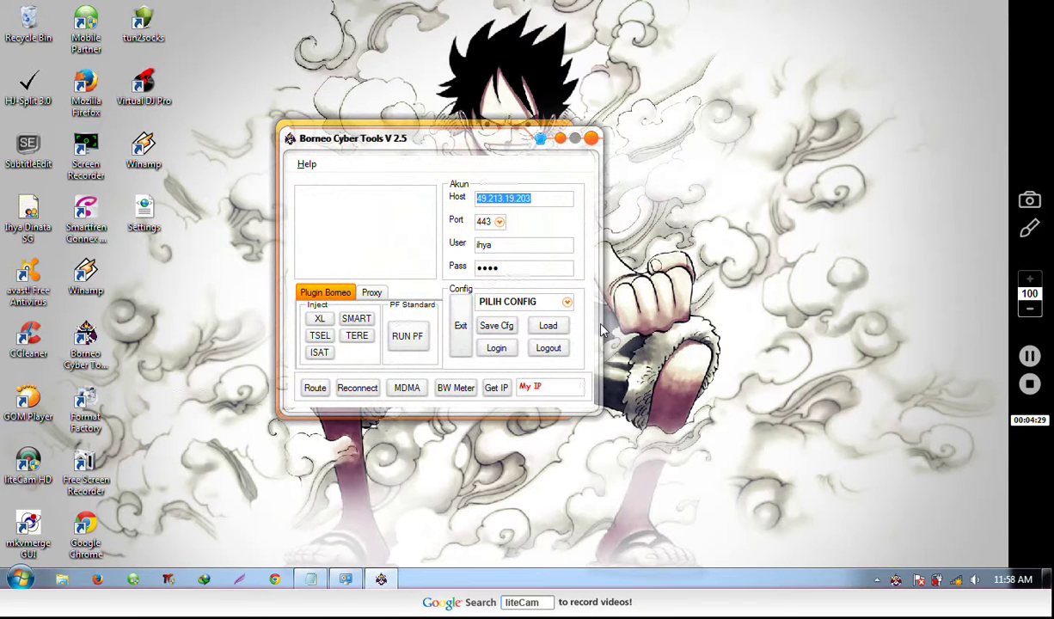
pyautogui.click(408, 389)
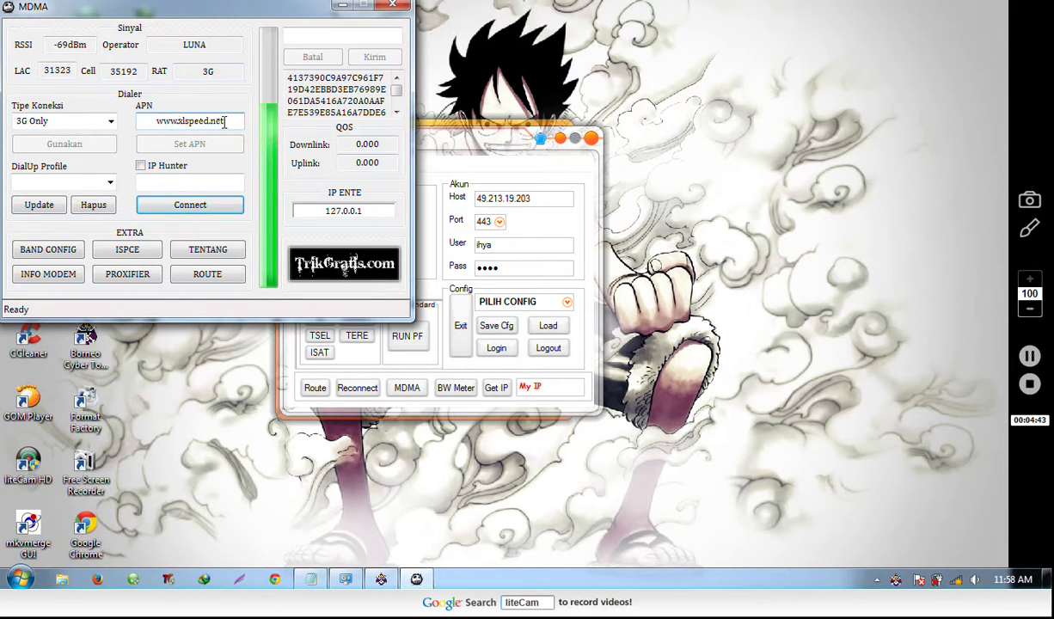
pyautogui.click(152, 123)
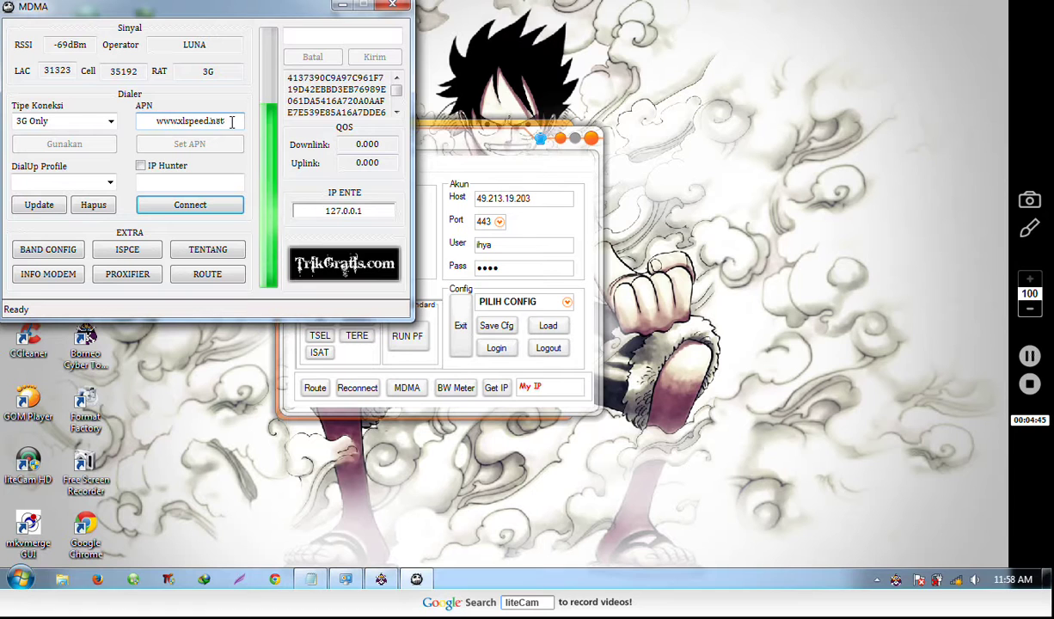
pyautogui.moveTo(231, 122); pyautogui.dragTo(148, 121)
pyautogui.write('www')
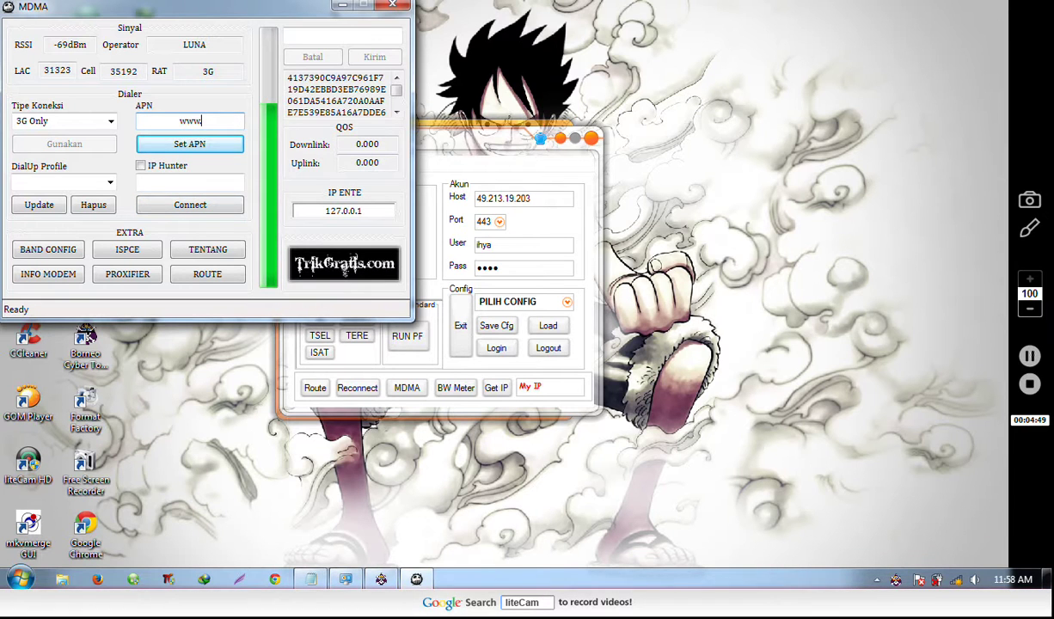
pyautogui.write('.n')
pyautogui.write('xl')
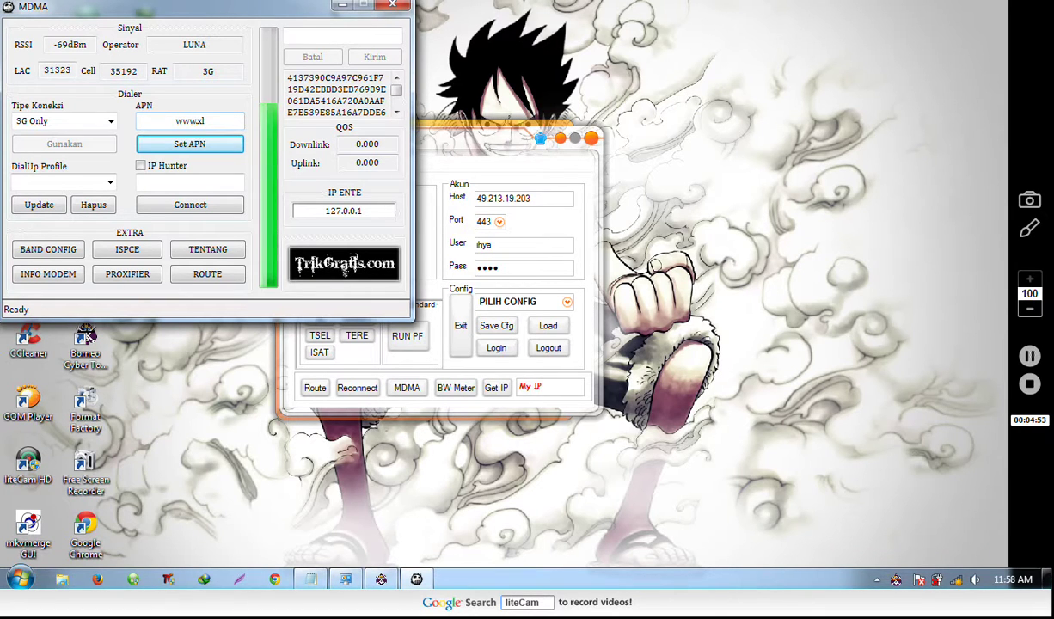
pyautogui.write('speed')
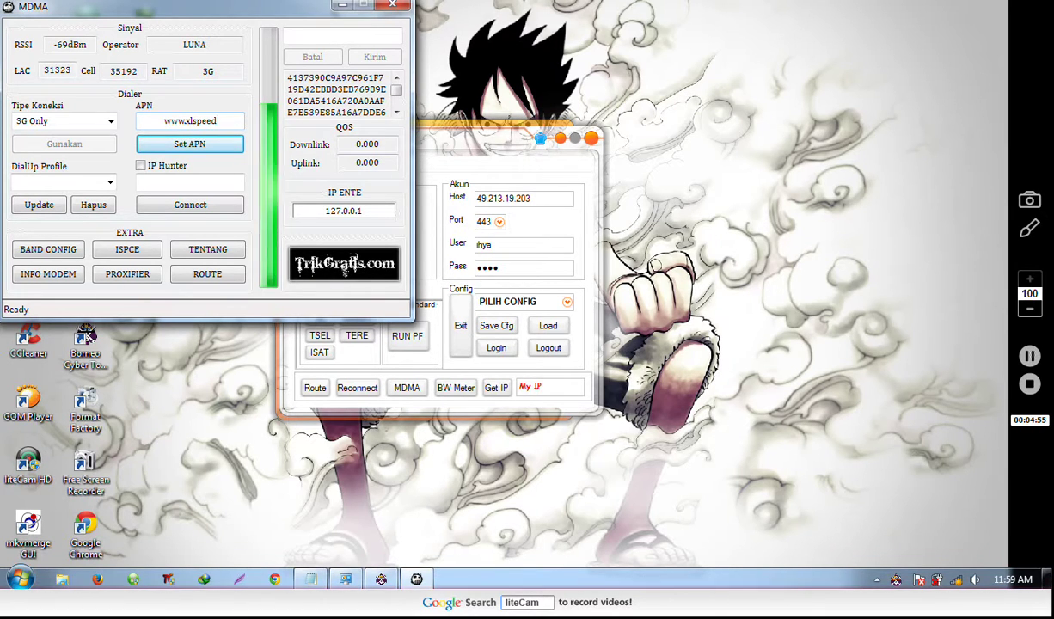
pyautogui.write('.')
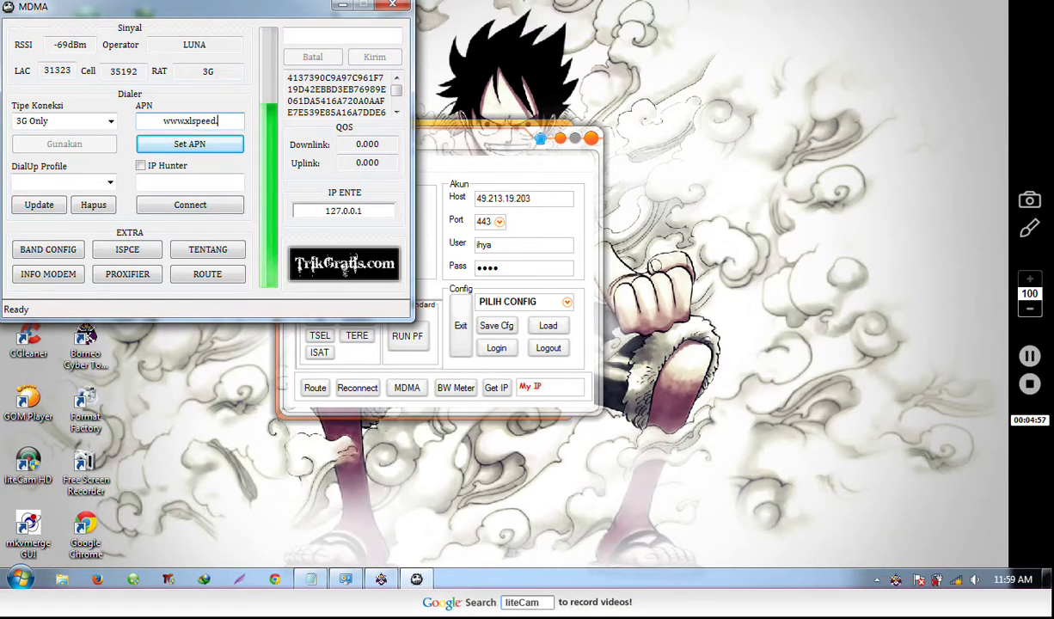
pyautogui.write('net')
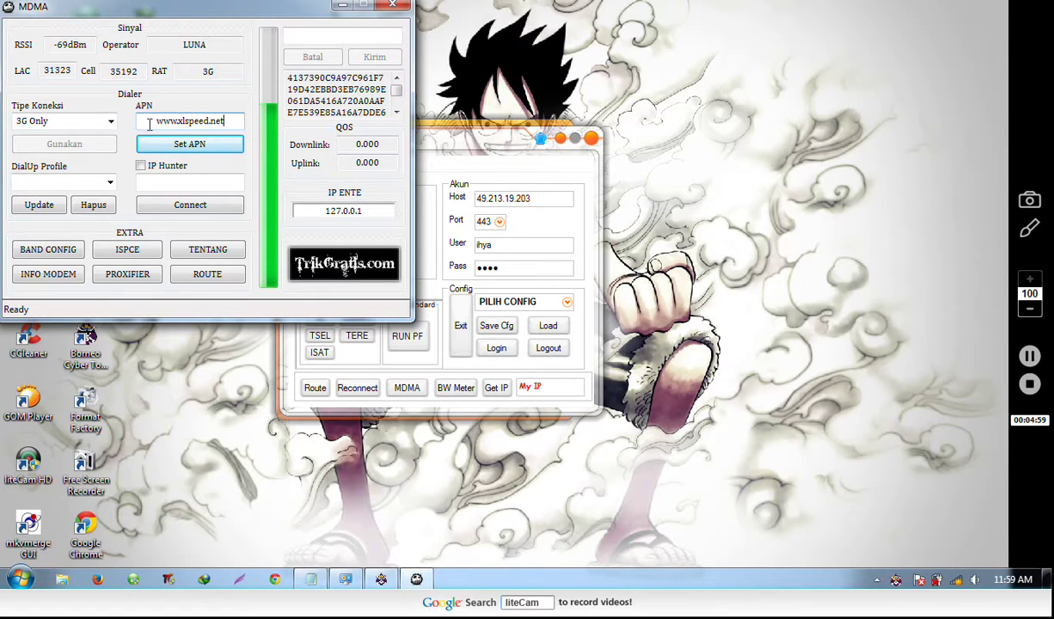
pyautogui.click(168, 136)
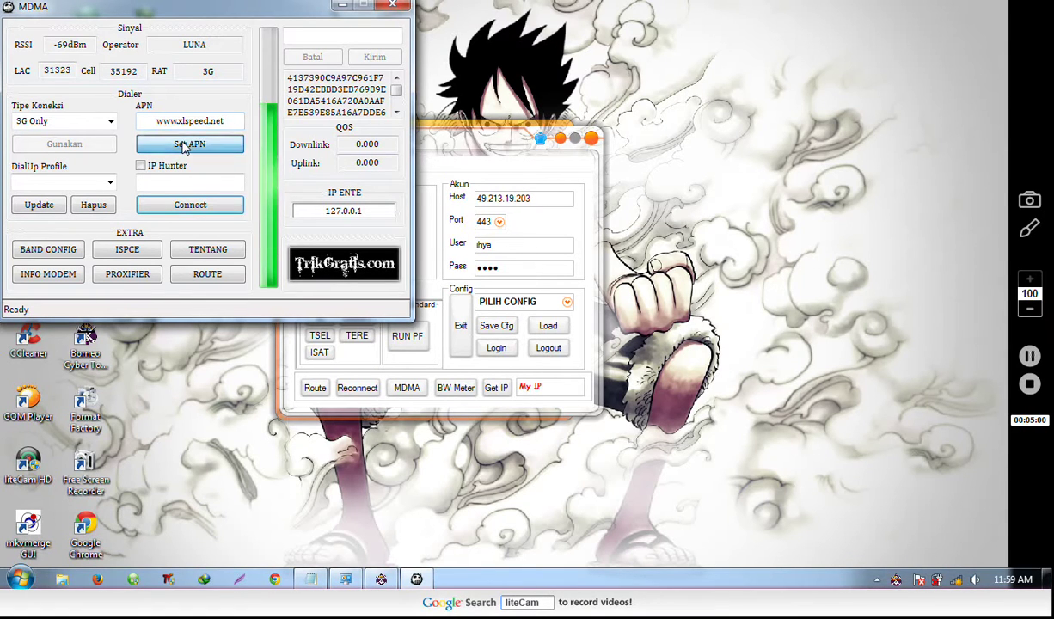
# Choose 3G Only as the connection type, and pick LUNA from the updated dial-up profiles.
pyautogui.click(111, 122)
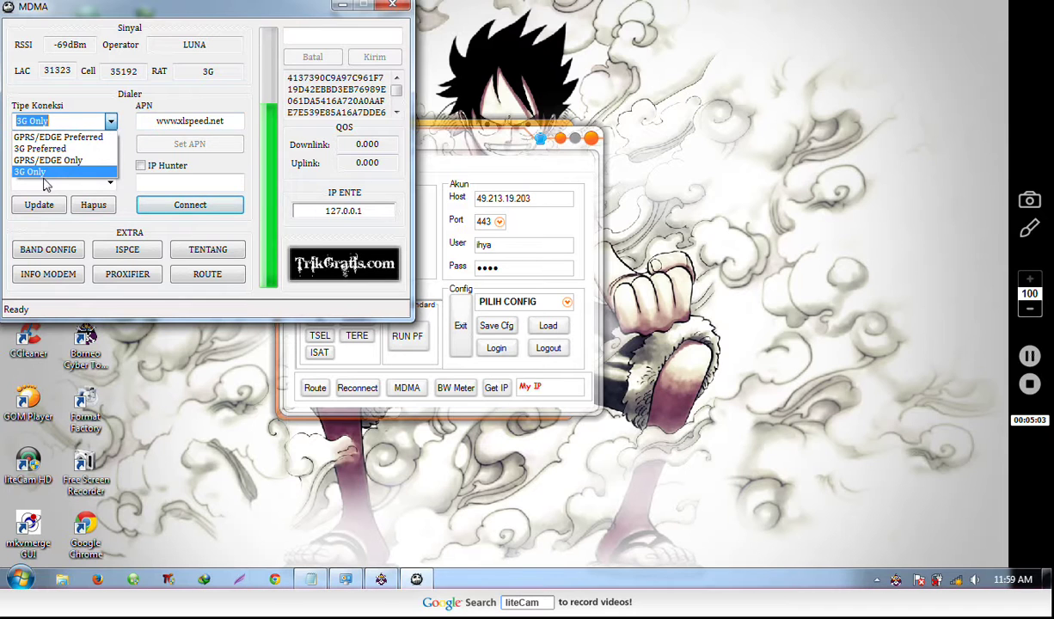
pyautogui.click(38, 173)
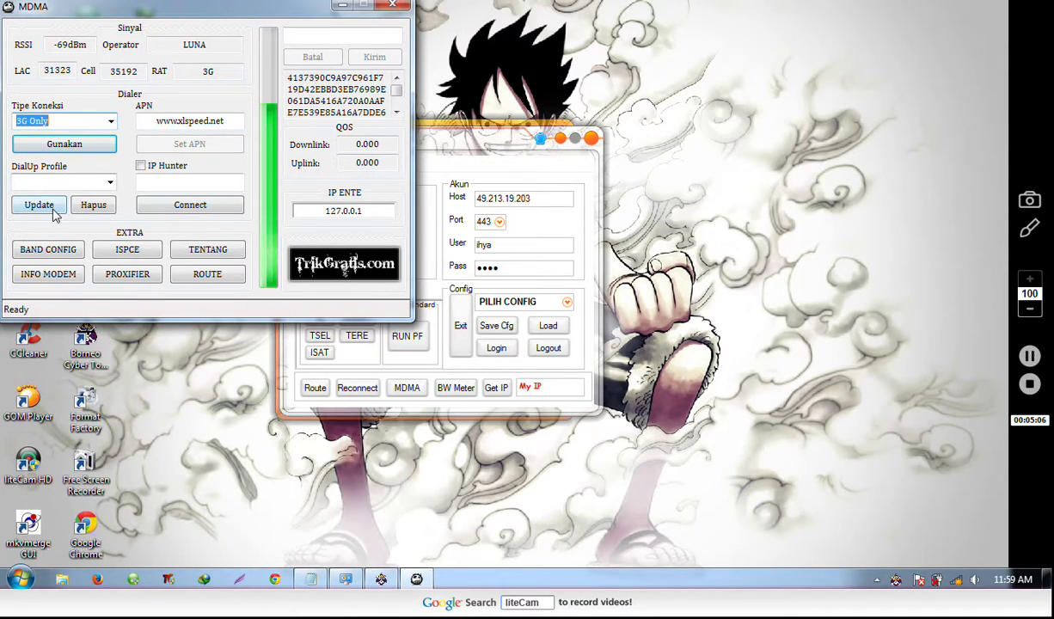
pyautogui.click(53, 214)
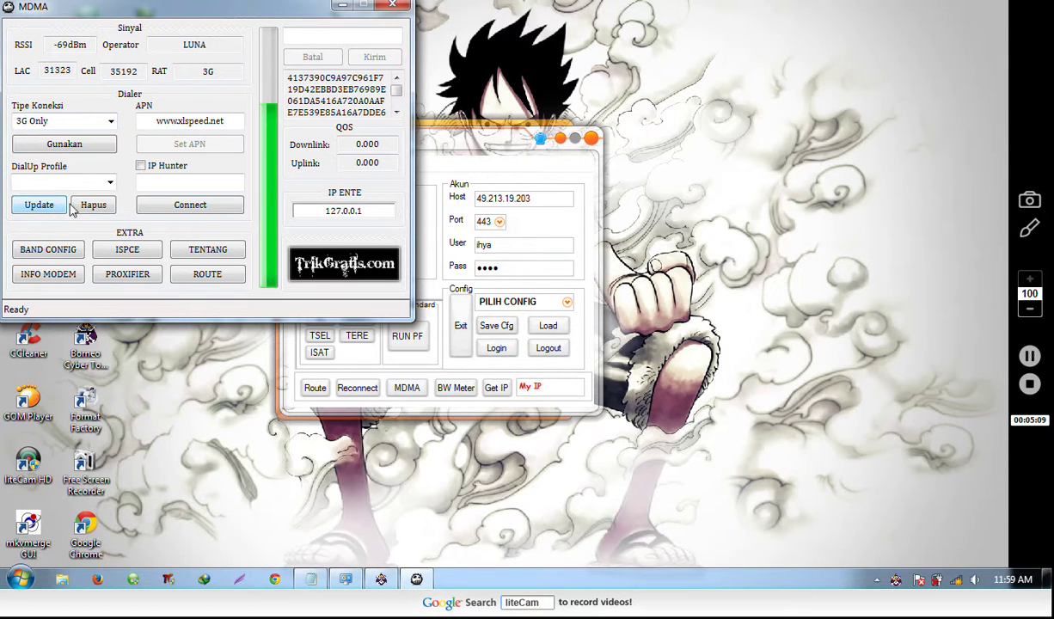
pyautogui.click(110, 183)
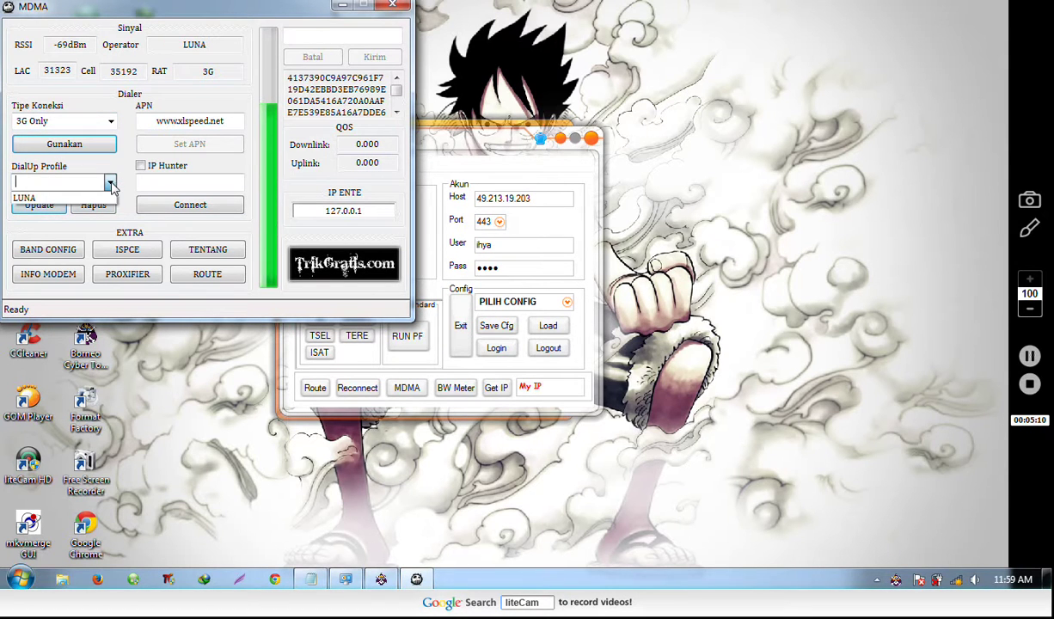
pyautogui.click(40, 199)
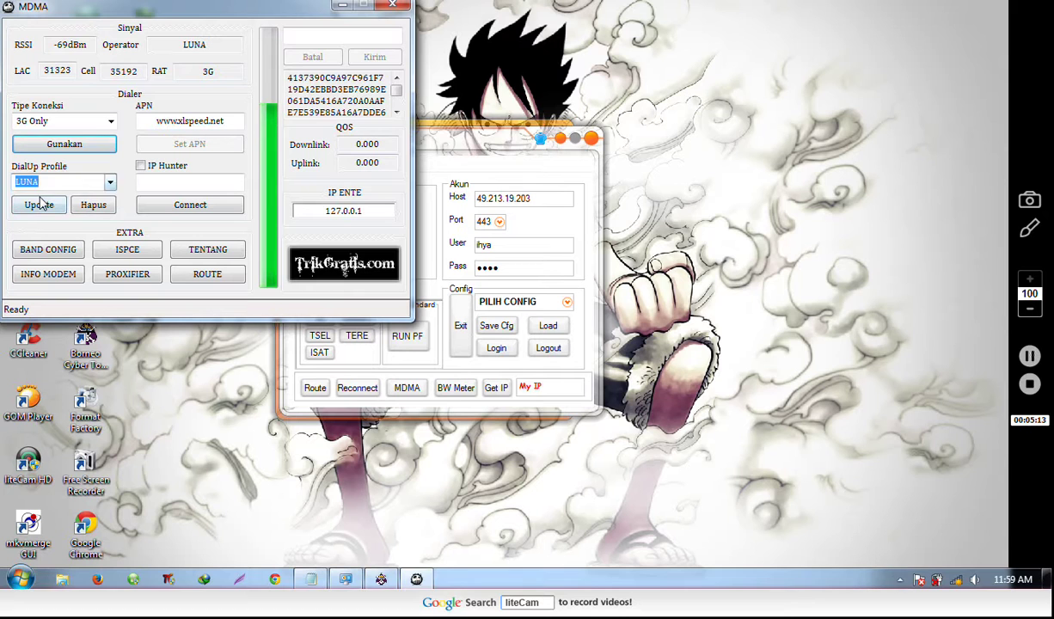
# Check the LUNA entry among the available Windows network connections, and connect the LUNA profile in MDMA.
pyautogui.click(940, 579)
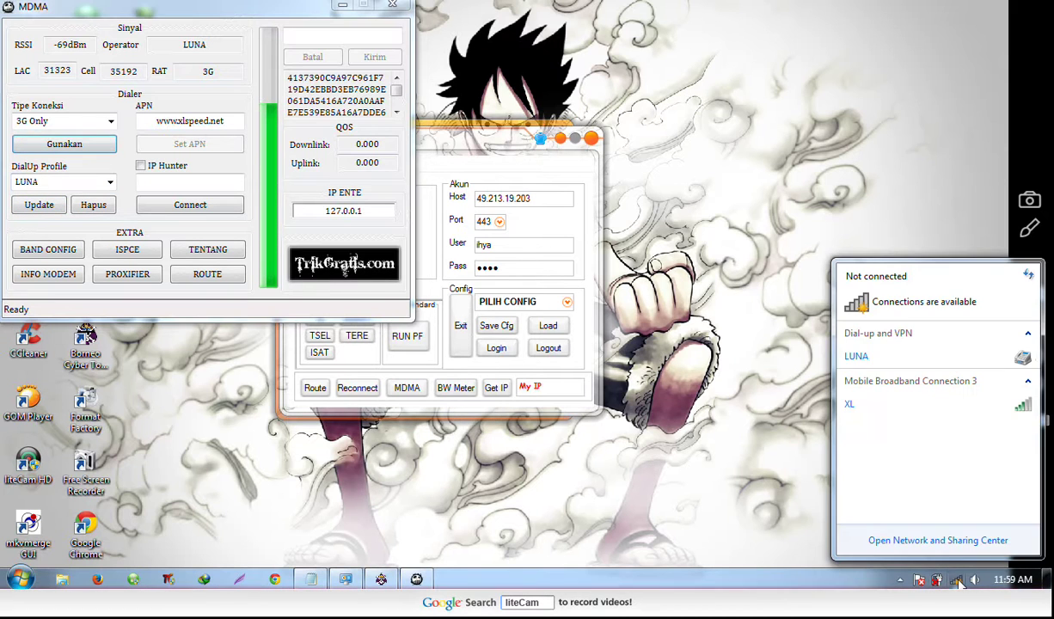
pyautogui.click(889, 362)
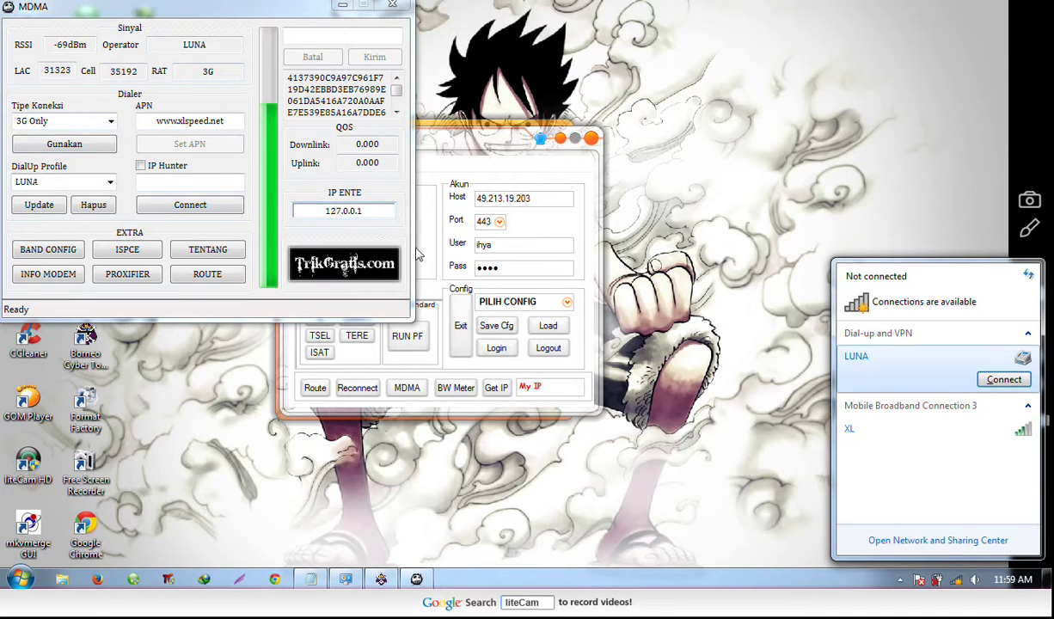
pyautogui.click(182, 211)
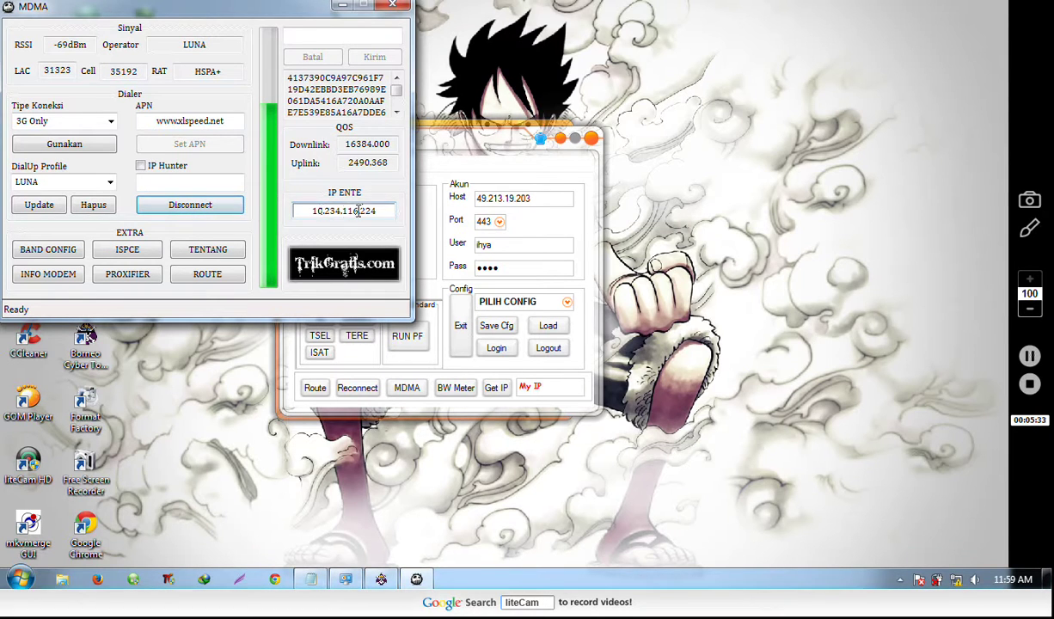
pyautogui.moveTo(956, 581)
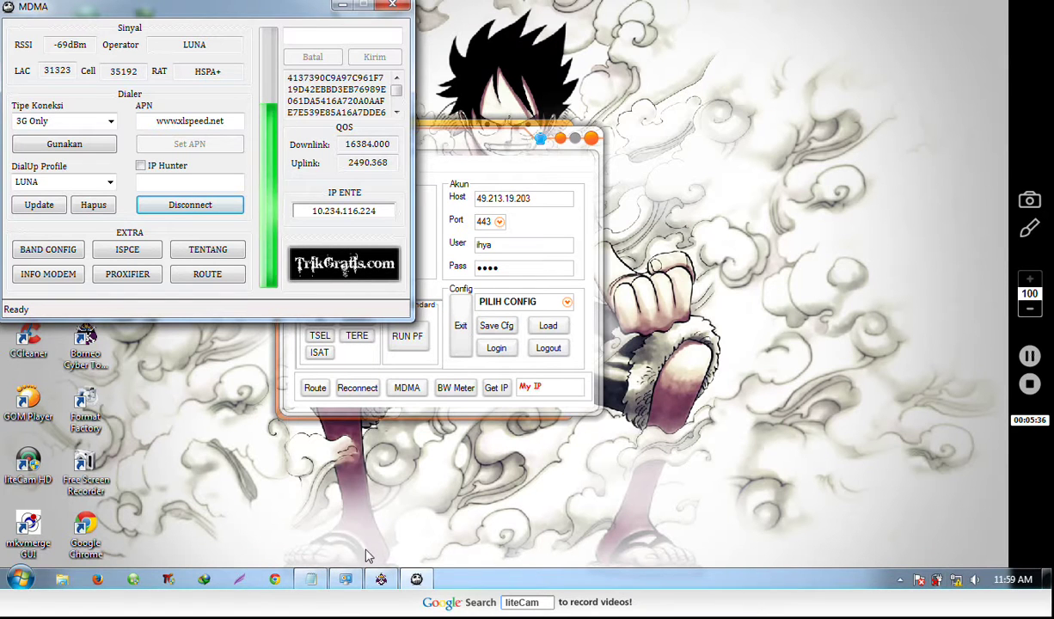
# Return to the Notepad notes and add the line "MODEM AKTIF dengan sendirinya." below the RUN AS ADmin line, separated by a blank line.
pyautogui.click(309, 580)
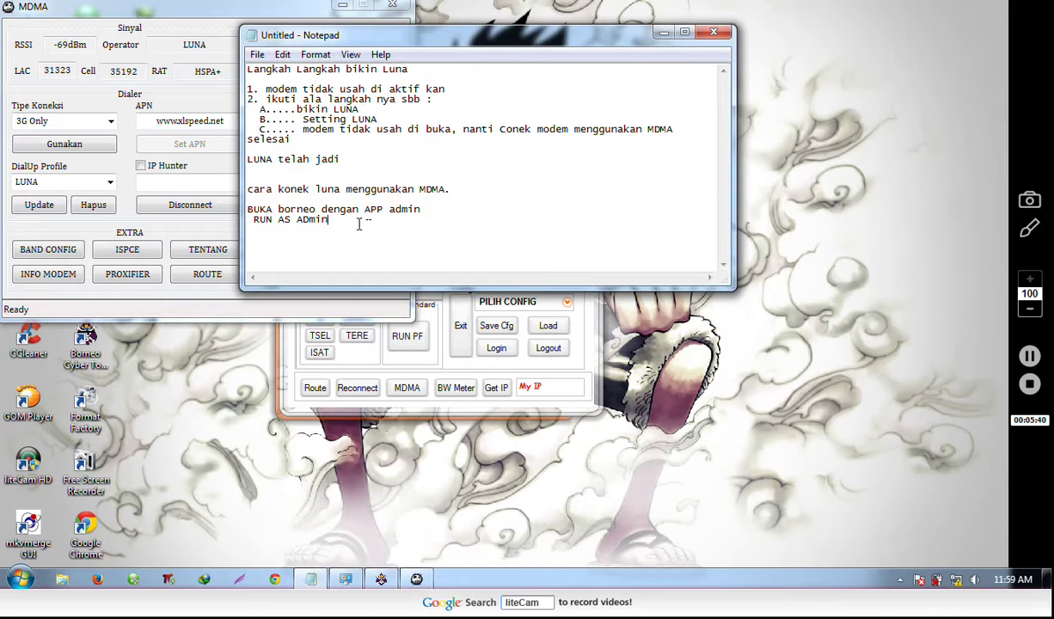
pyautogui.press('Return')
pyautogui.write('MO')
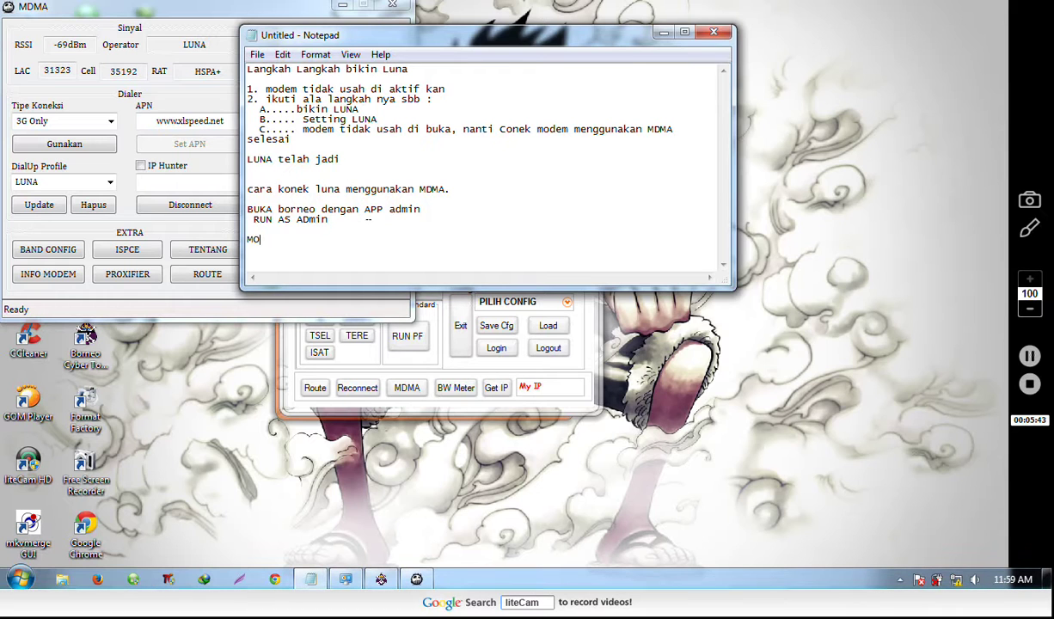
pyautogui.write('DEN')
pyautogui.write(' AK')
pyautogui.write('TIUF')
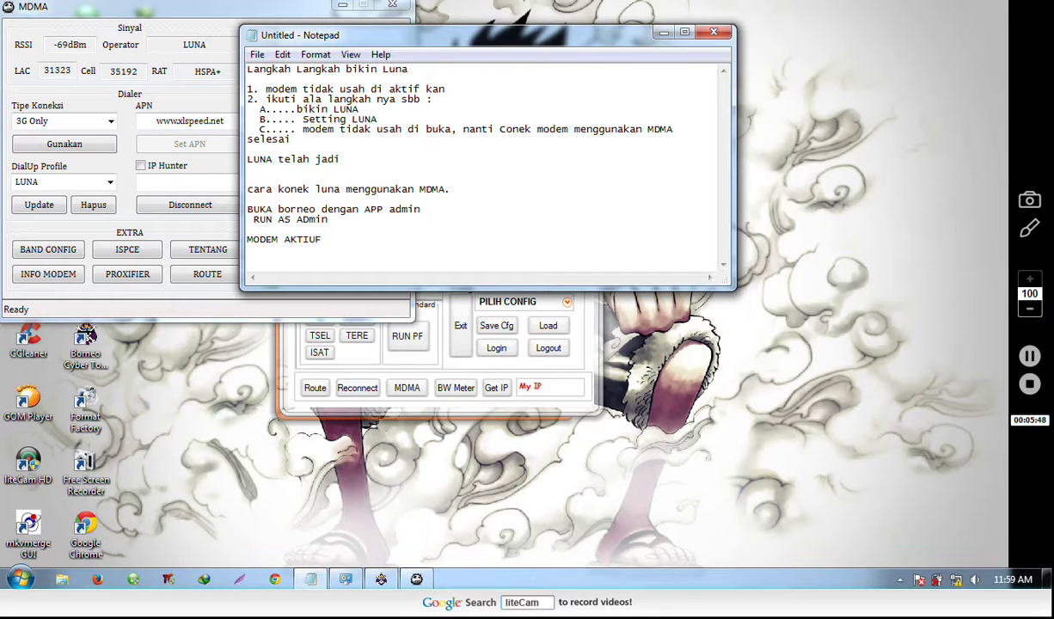
pyautogui.press('BackSpace')
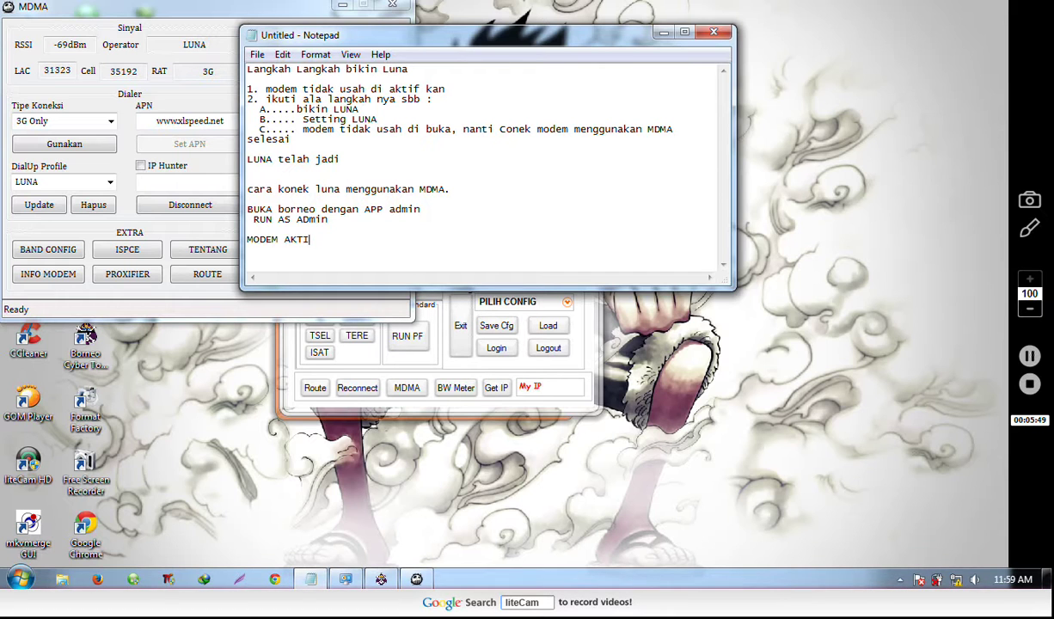
pyautogui.write('F den')
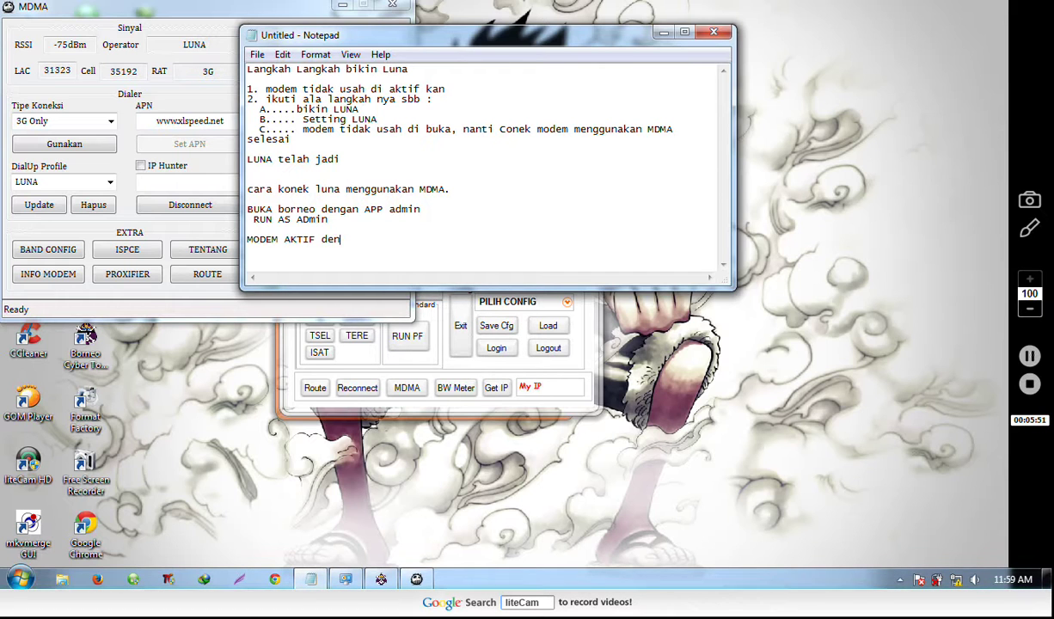
pyautogui.write('ganm')
pyautogui.press('alt')
pyautogui.hotkey('alt', 'space')
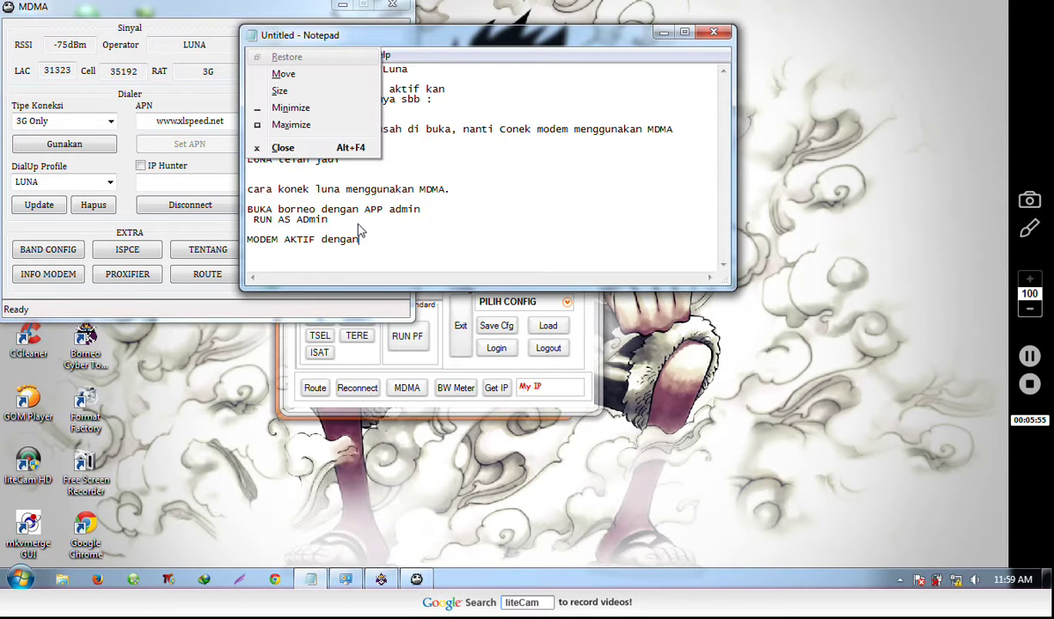
pyautogui.press('Escape')
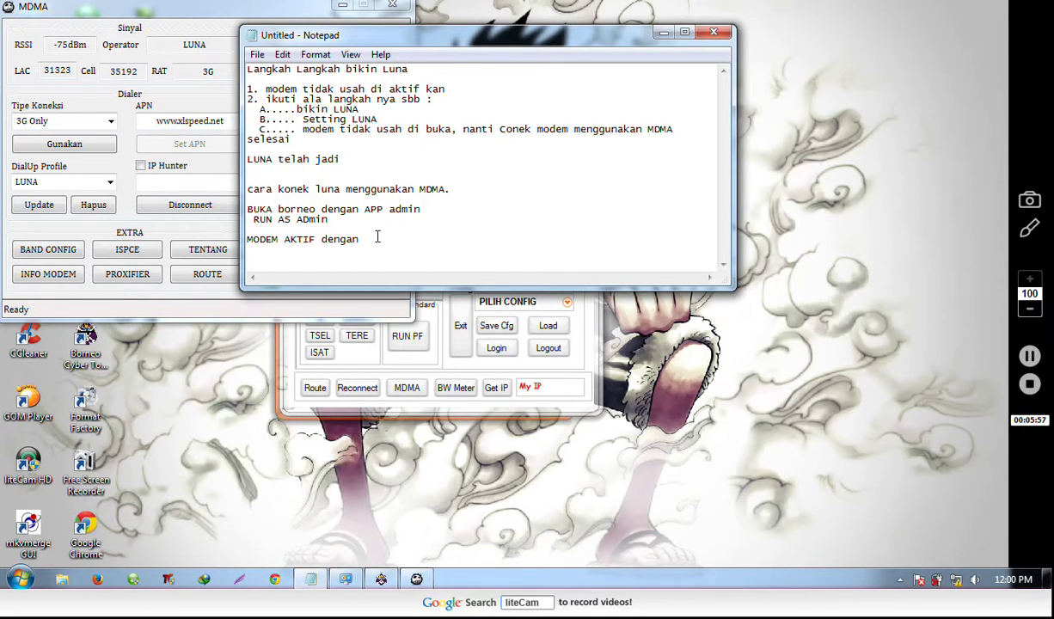
pyautogui.write('sendi')
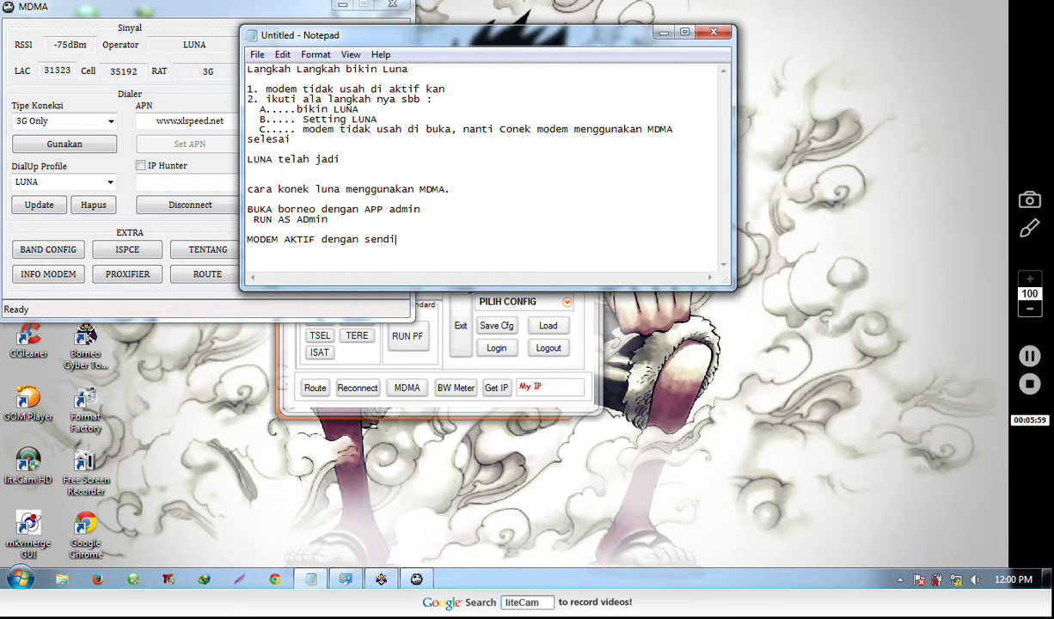
pyautogui.write('rin')
pyautogui.press('BackSpace')
pyautogui.write('ya. aga')
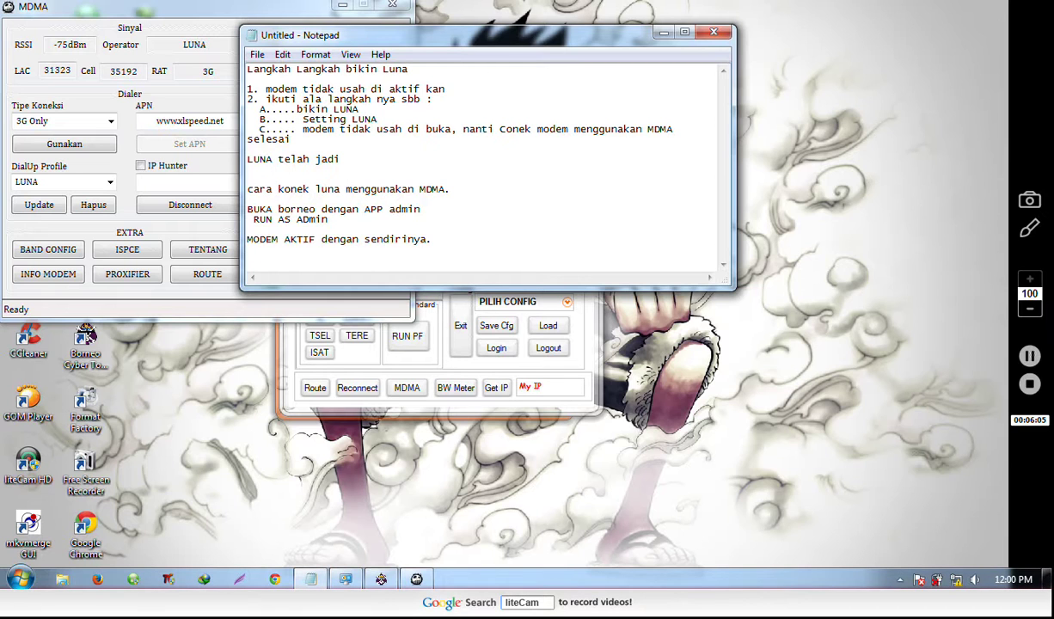
# Complete the following note line to read "agar bisa konnek ikuti langkah ini".
pyautogui.write('r bisa konnek ')
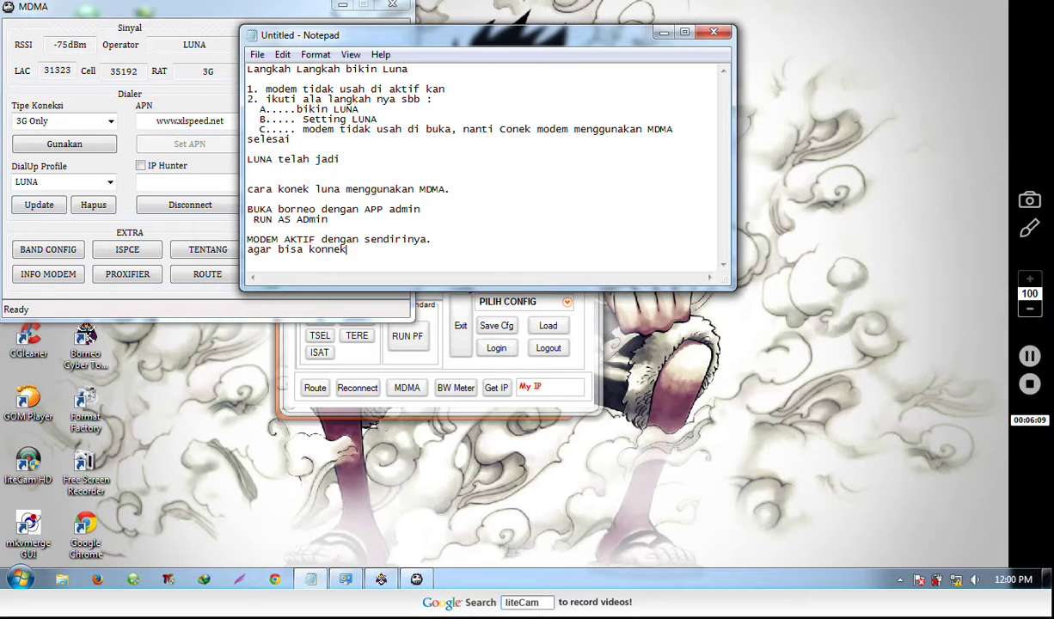
pyautogui.write('ikuti l')
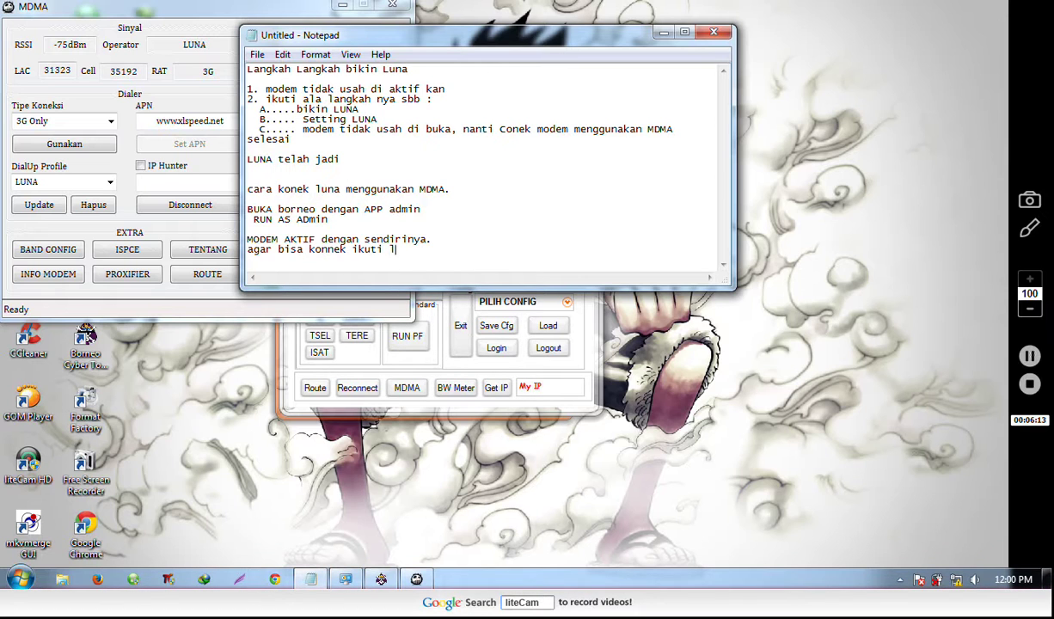
pyautogui.write('angkah ini...')
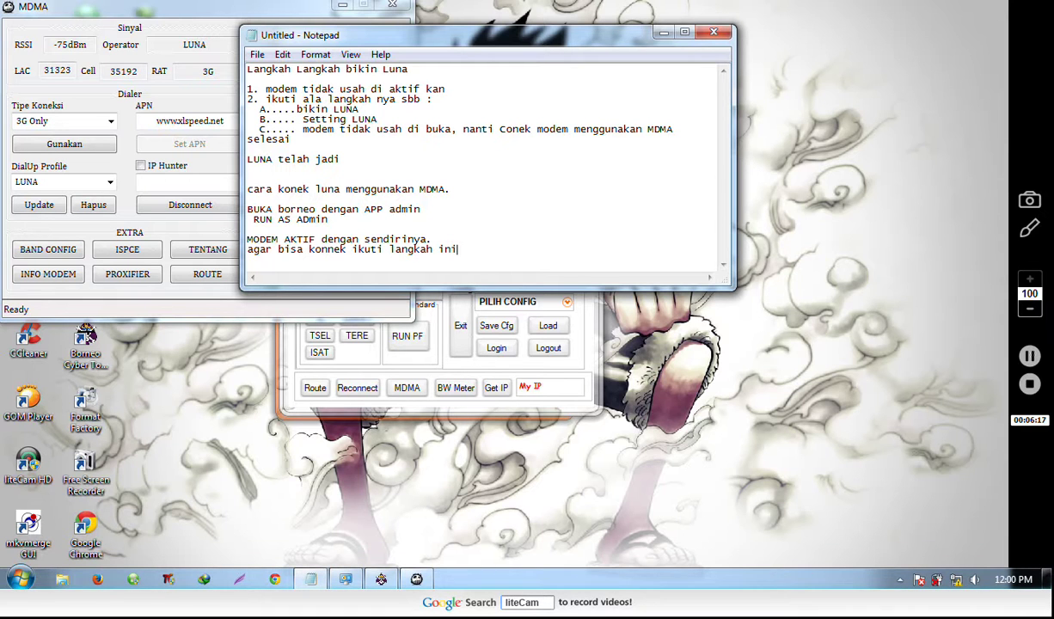
# Minimize the notes and MDMA, and retrieve the current IP address in Borneo Cyber Tools.
pyautogui.click(662, 34)
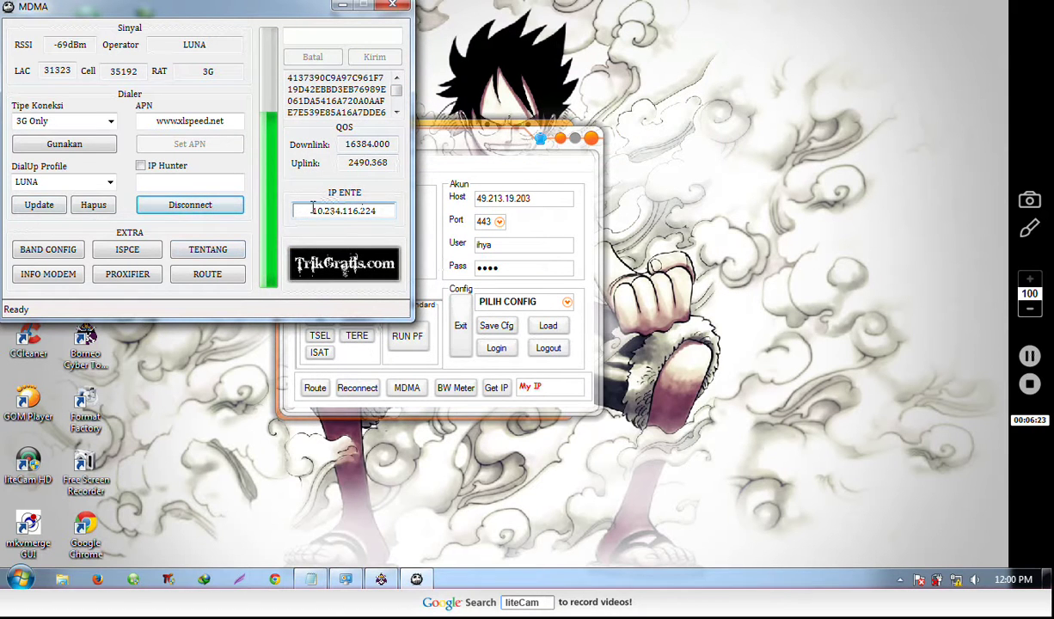
pyautogui.click(342, 9)
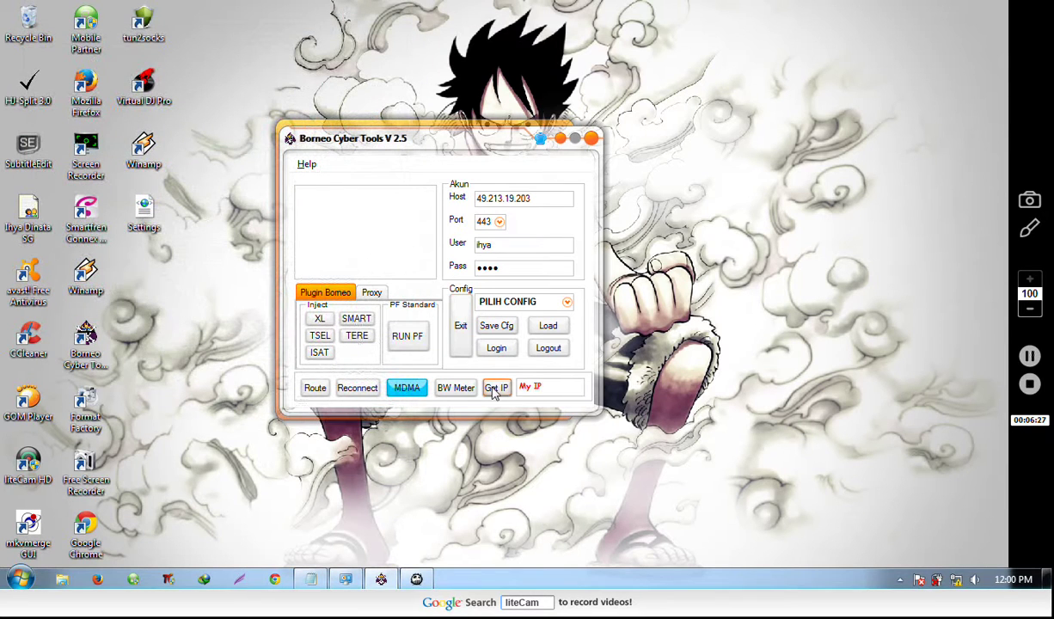
pyautogui.click(495, 389)
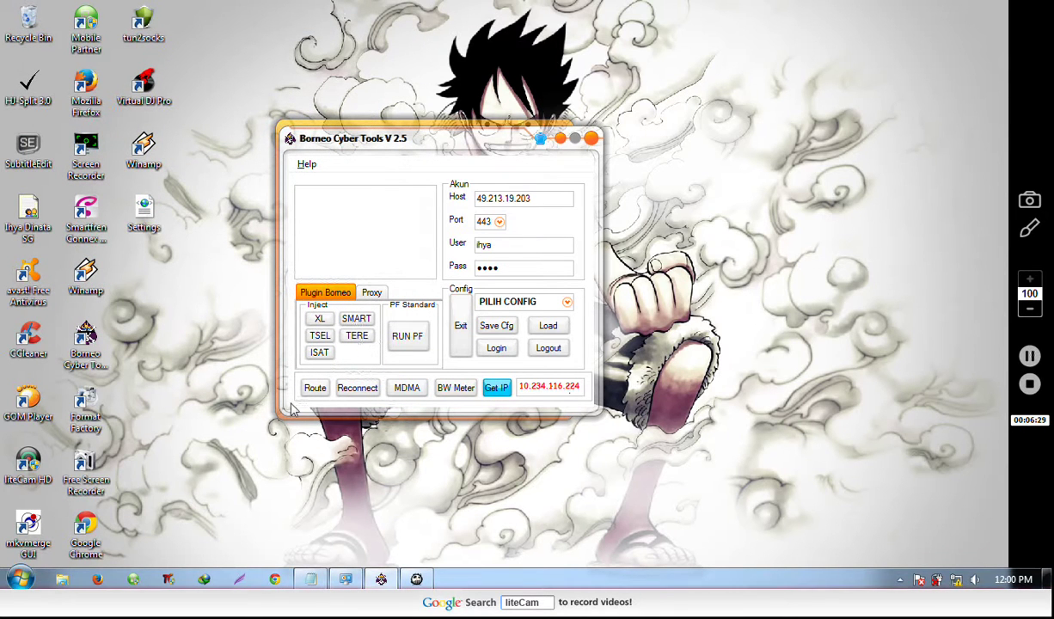
# Open the Route tool, fetch the current IP, and add a route with XL as the provider.
pyautogui.click(314, 389)
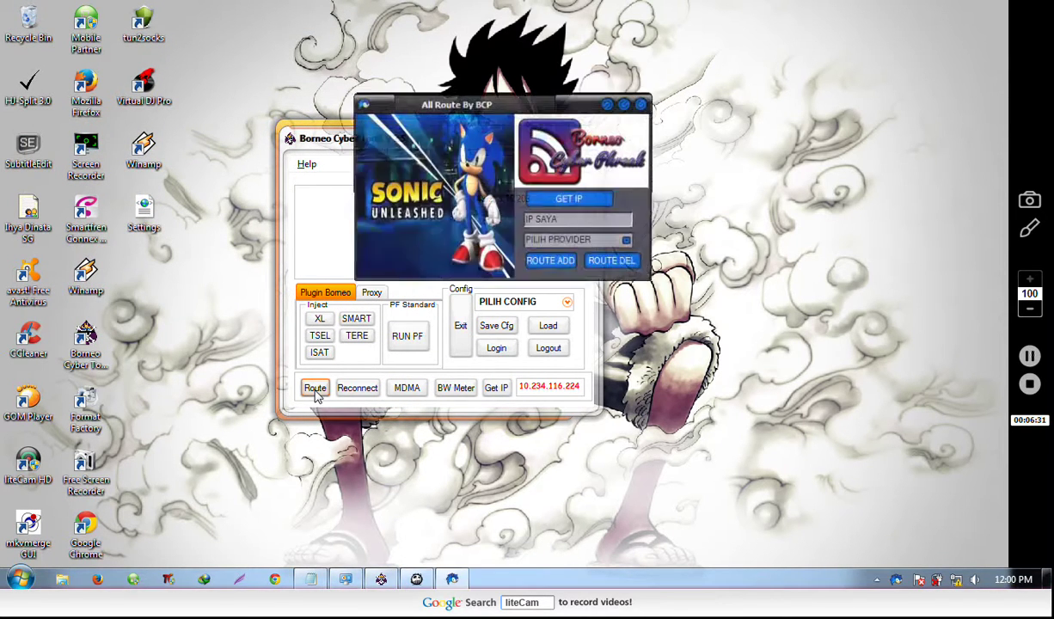
pyautogui.click(593, 199)
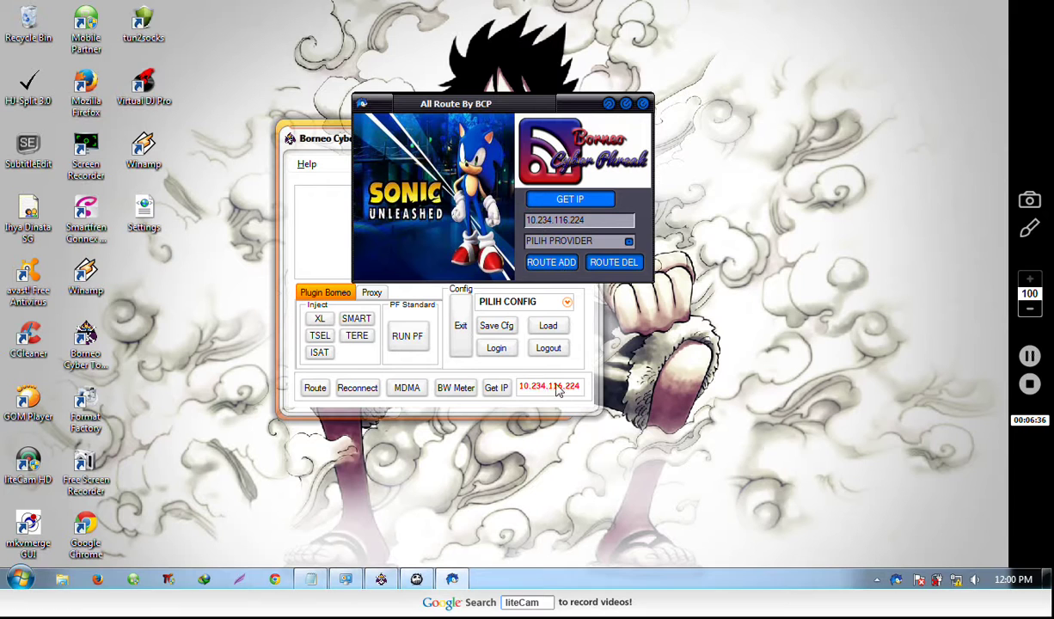
pyautogui.click(628, 242)
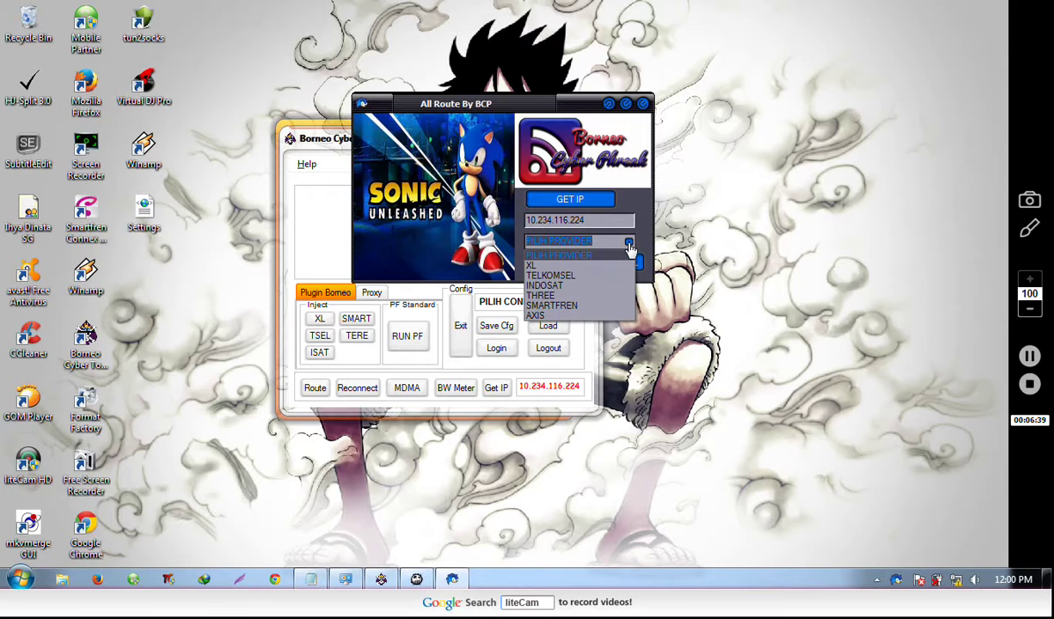
pyautogui.click(563, 265)
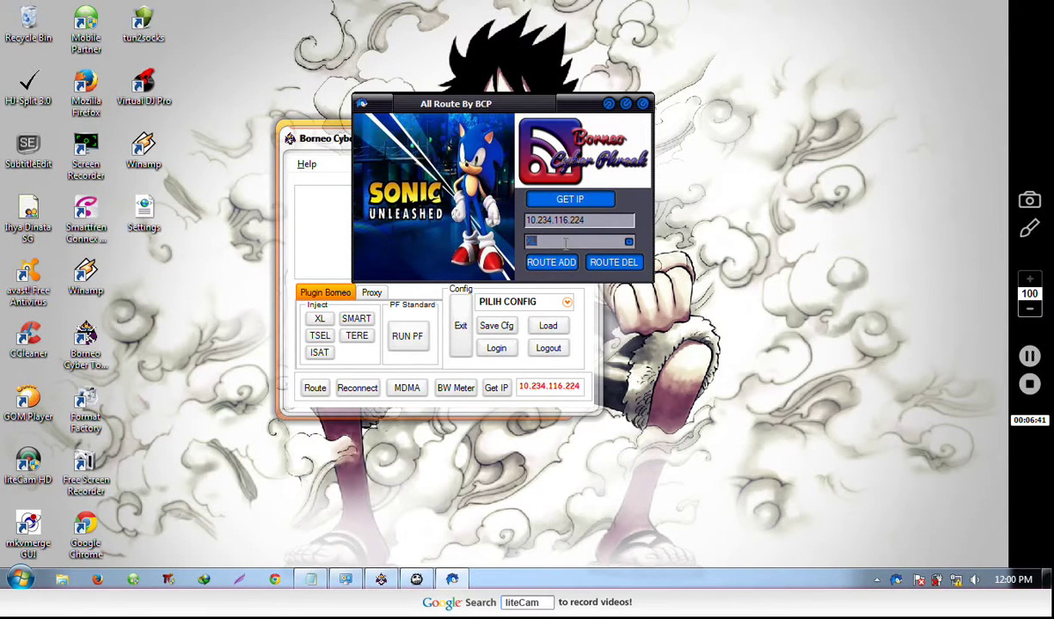
pyautogui.click(563, 273)
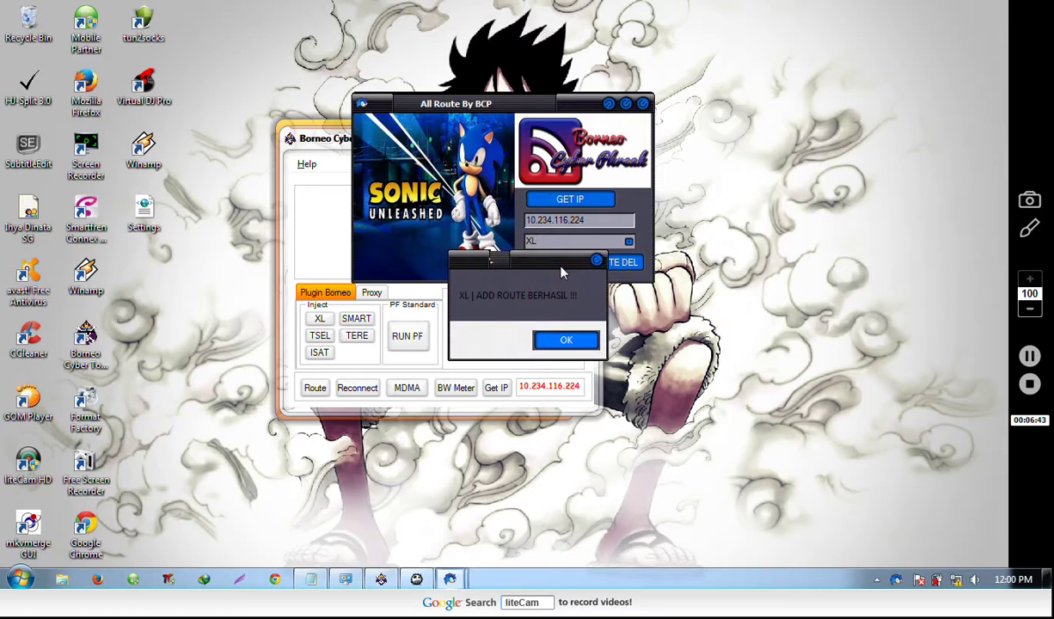
pyautogui.click(567, 344)
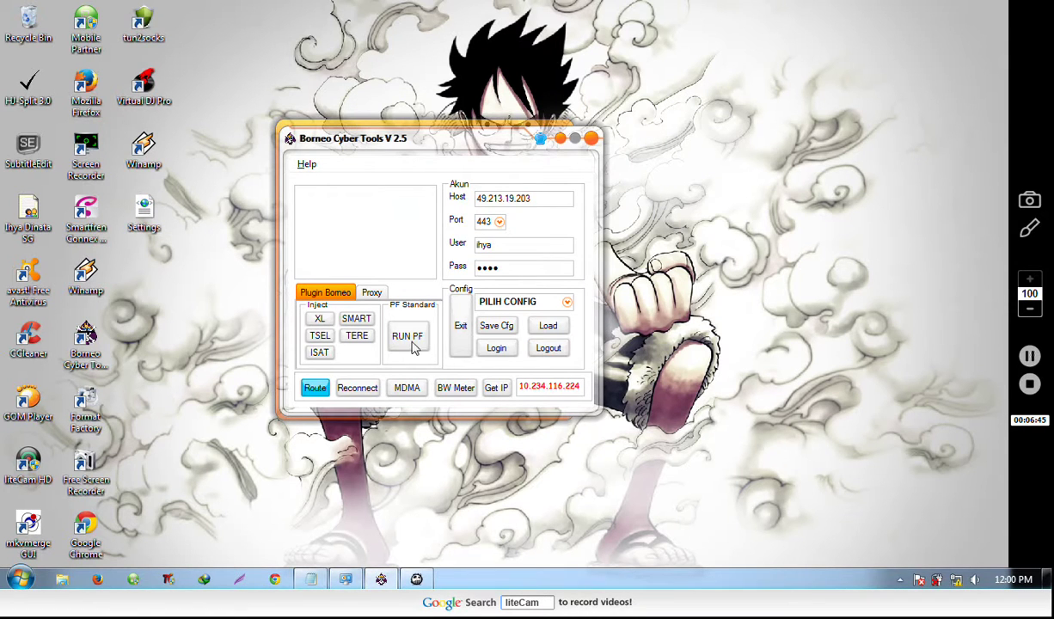
# Start the XL inject plugin on port 8080, and log in with the loaded SSH account.
pyautogui.click(320, 319)
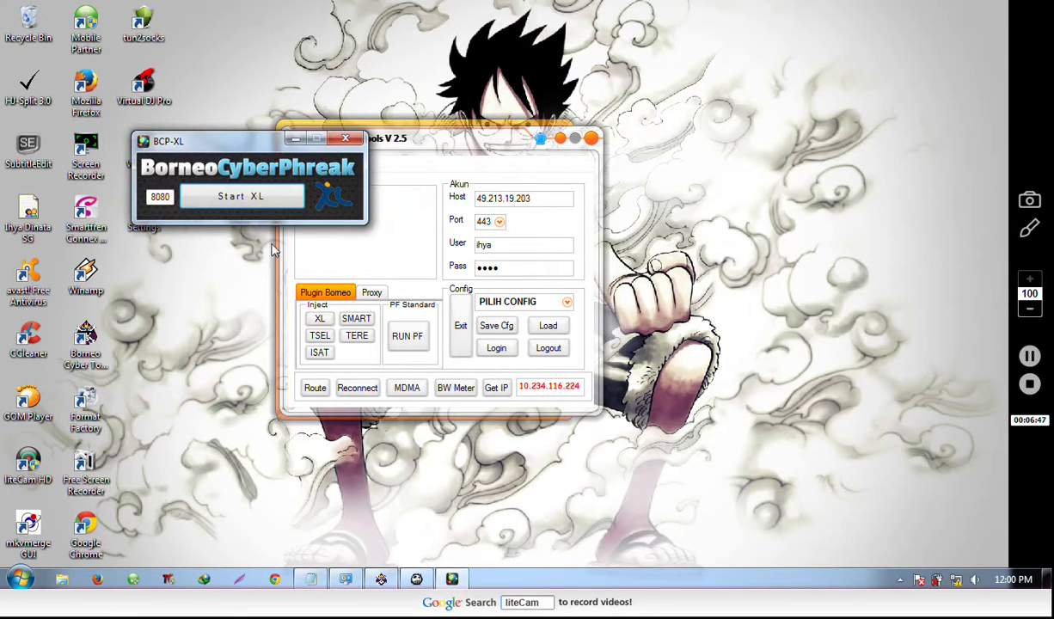
pyautogui.click(240, 195)
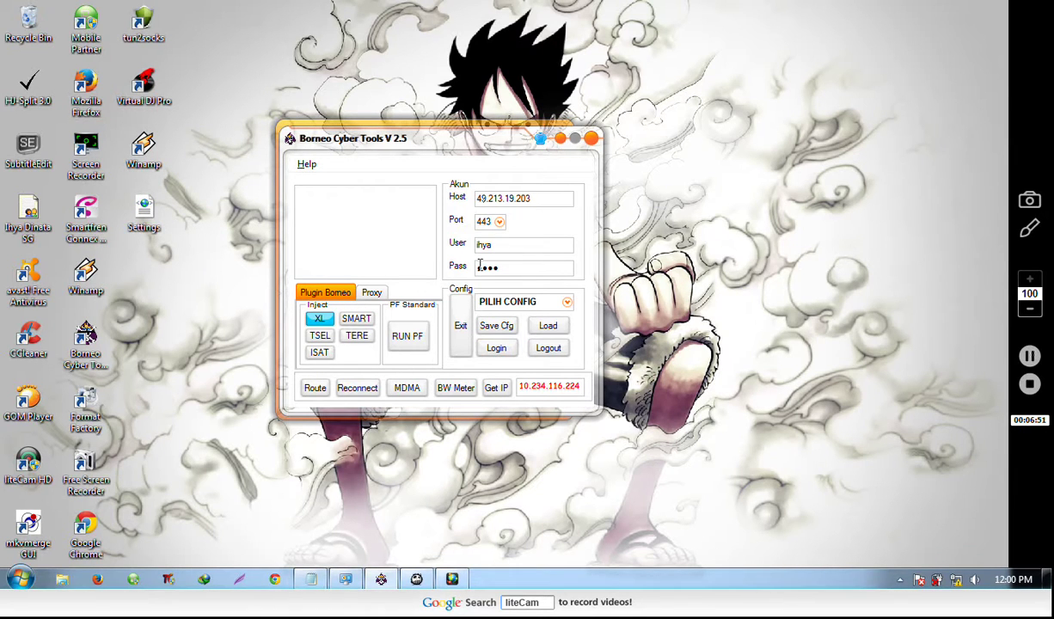
pyautogui.click(497, 351)
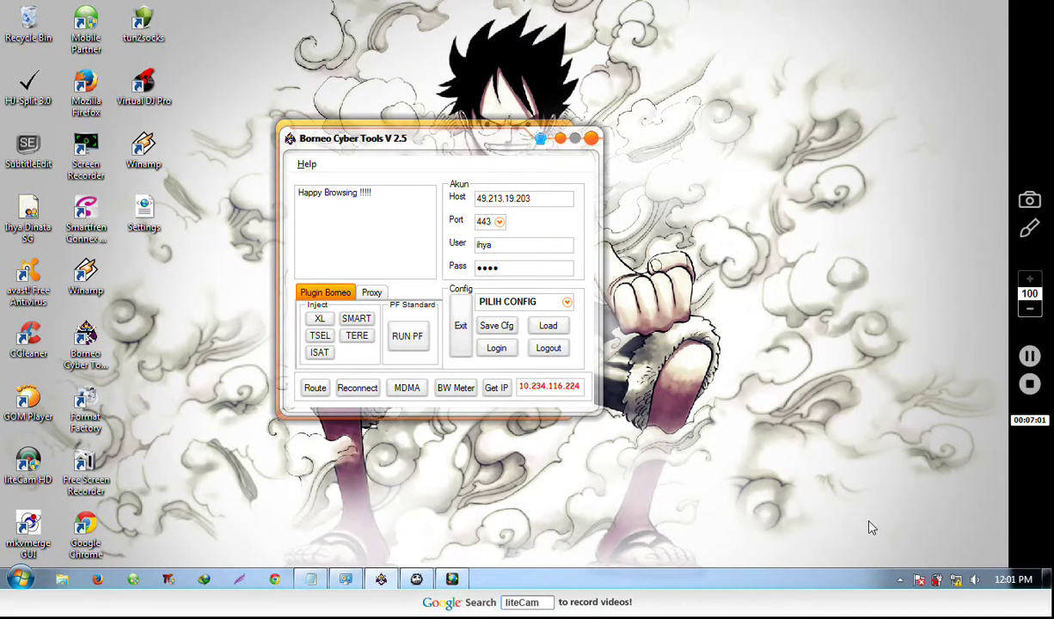
# Log both background Bitvise SSH Client sessions out and back in to retry the connection.
pyautogui.click(898, 580)
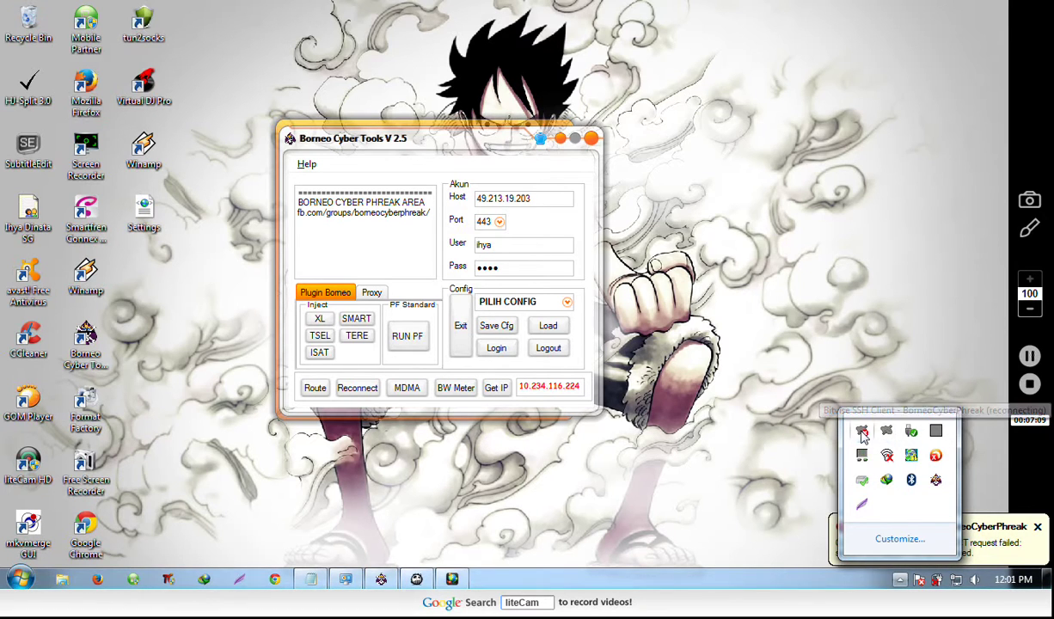
pyautogui.rightClick(862, 432)
pyautogui.click(888, 477)
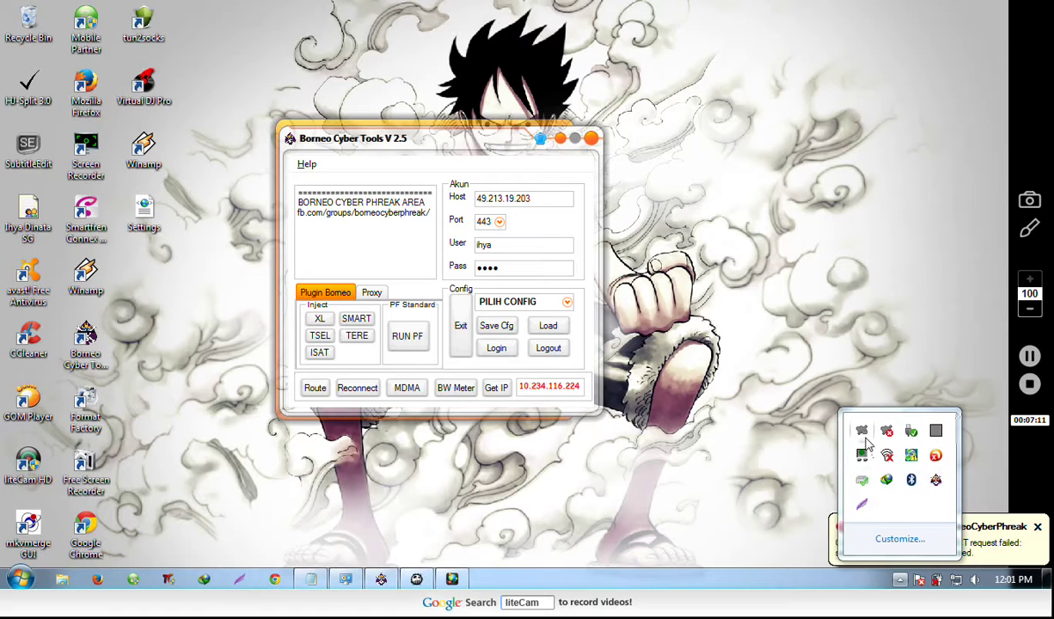
pyautogui.rightClick(862, 431)
pyautogui.click(894, 461)
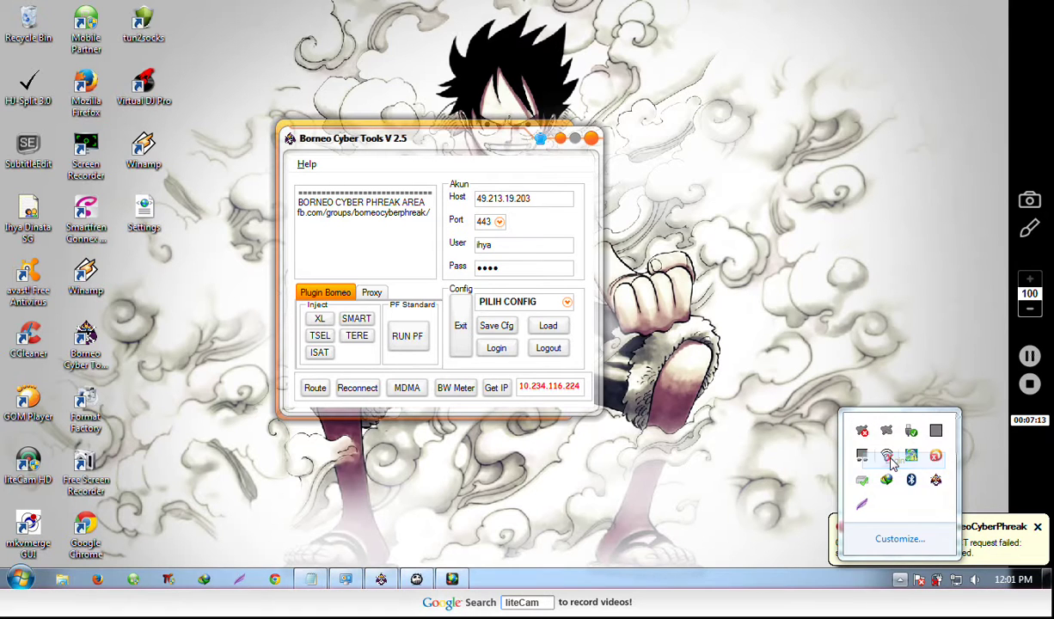
pyautogui.rightClick(887, 432)
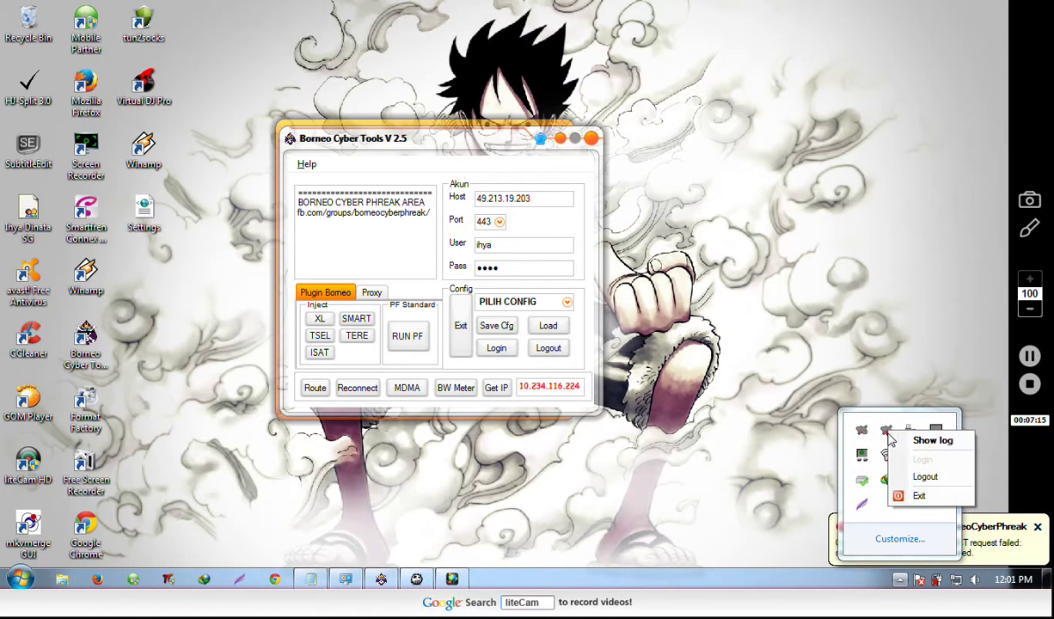
pyautogui.click(918, 477)
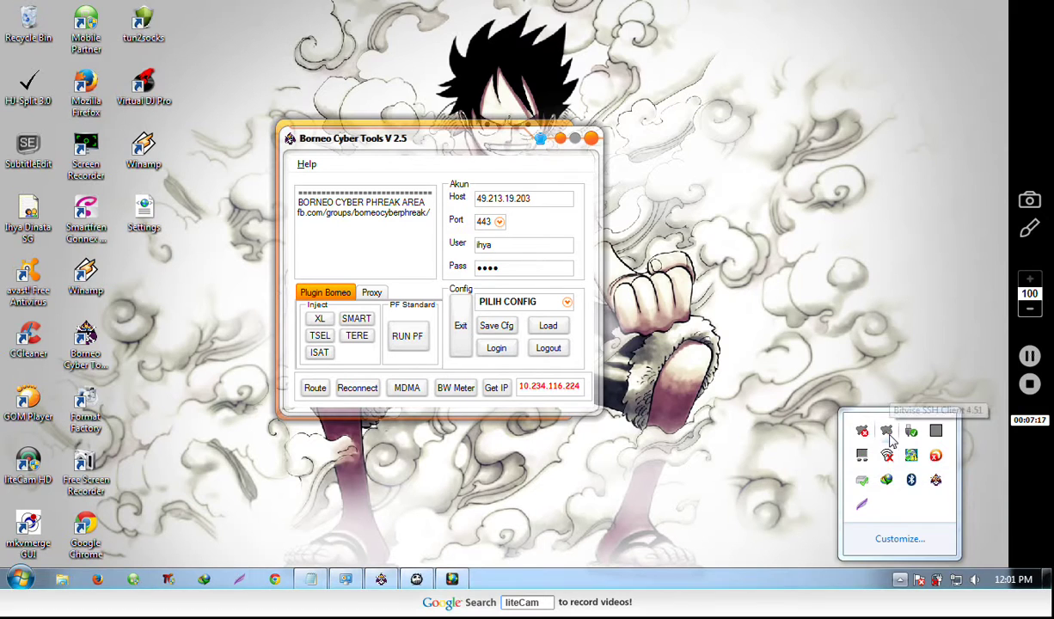
pyautogui.rightClick(886, 433)
pyautogui.click(919, 464)
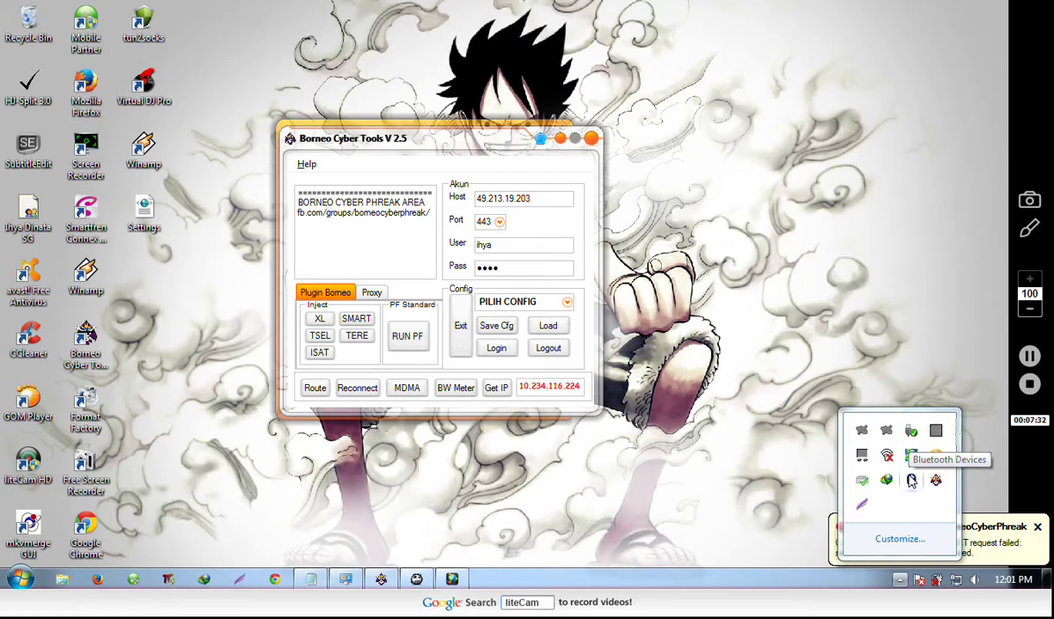
# Log out of Borneo Cyber Tools and log in again with the same SSH account.
pyautogui.click(548, 348)
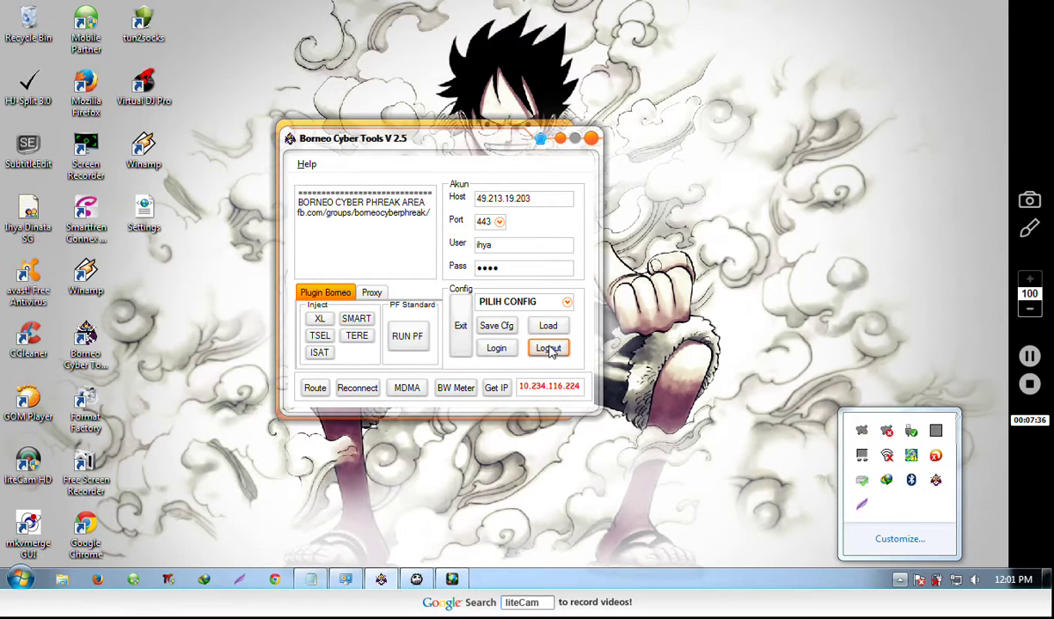
pyautogui.click(898, 579)
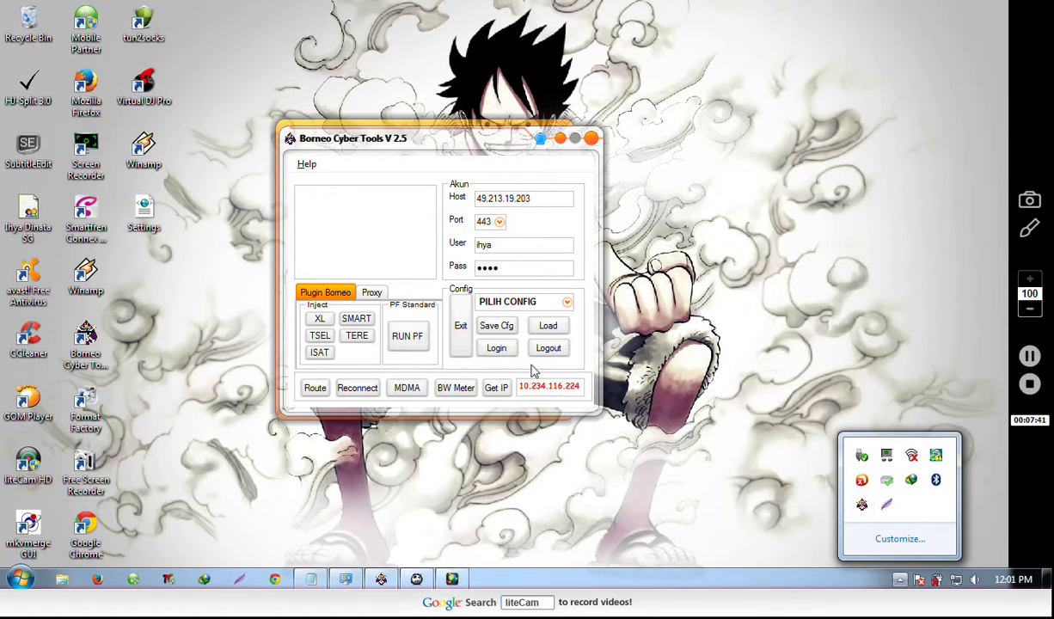
pyautogui.click(497, 346)
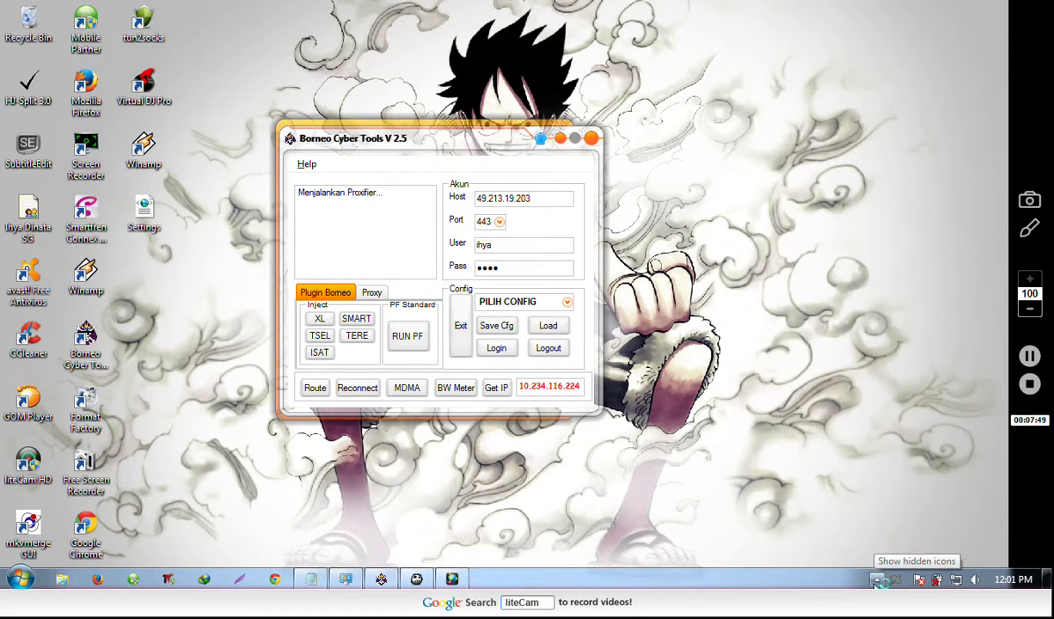
# Reconnect each of the two Bitvise SSH Clients for host 49.213.19.203 by logging it out and in again.
pyautogui.click(877, 579)
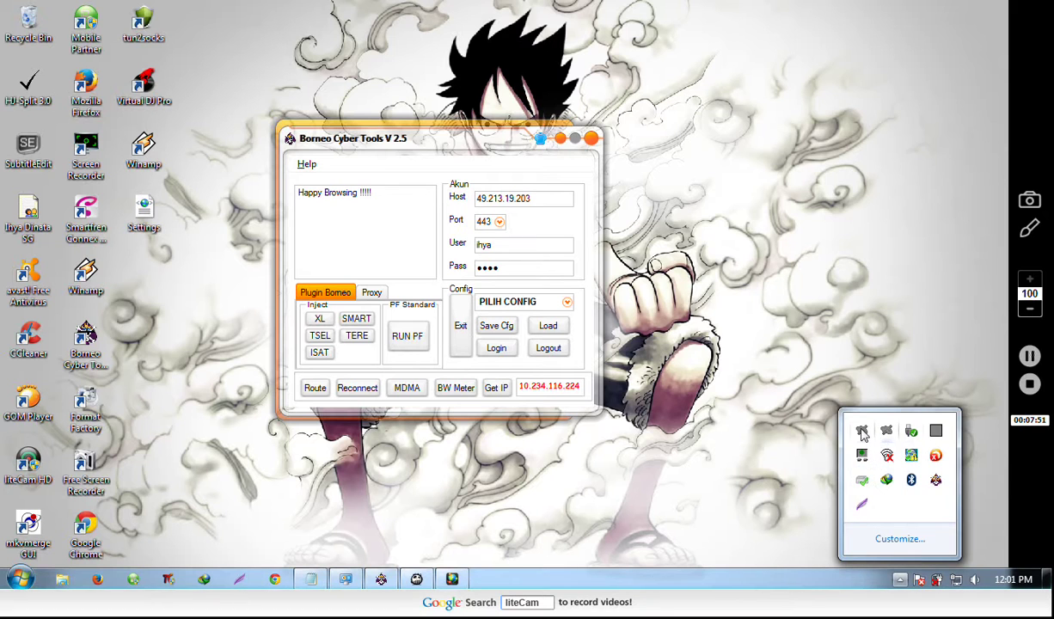
pyautogui.rightClick(862, 429)
pyautogui.click(880, 474)
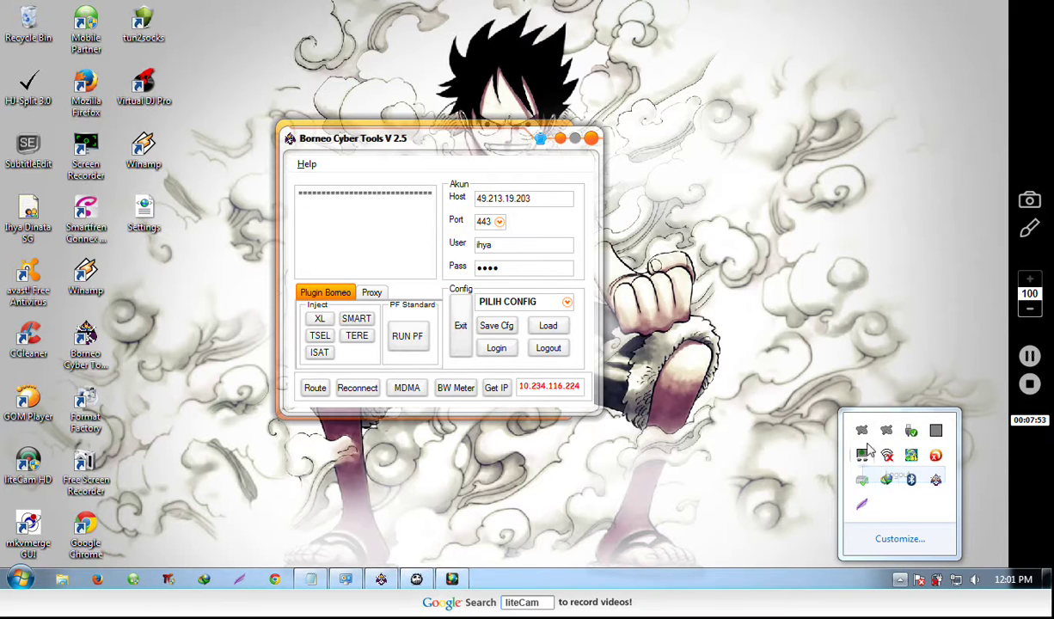
pyautogui.rightClick(860, 427)
pyautogui.click(890, 453)
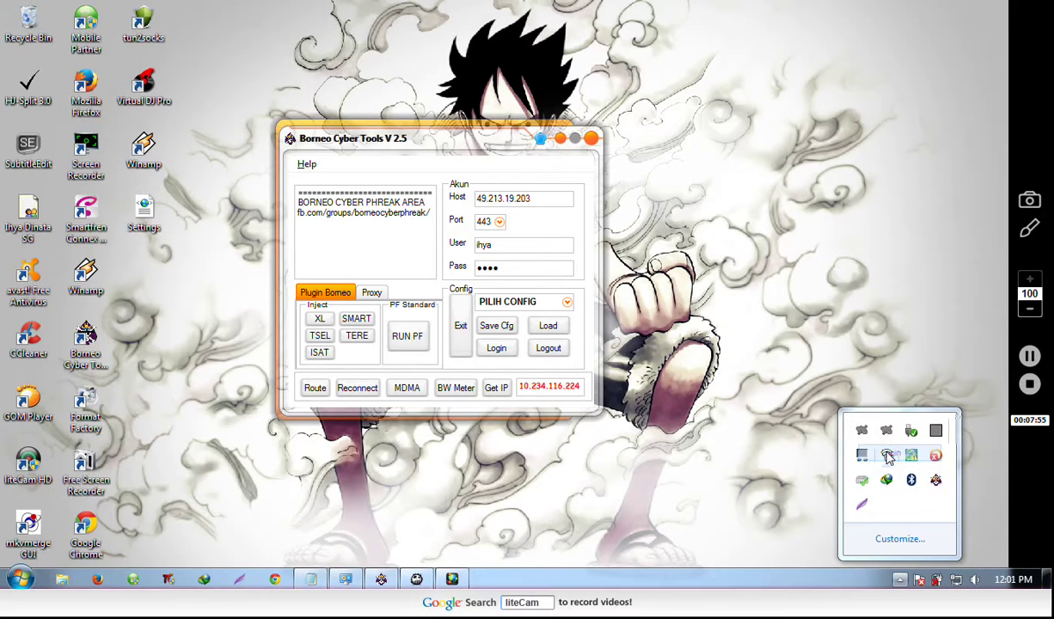
pyautogui.rightClick(886, 432)
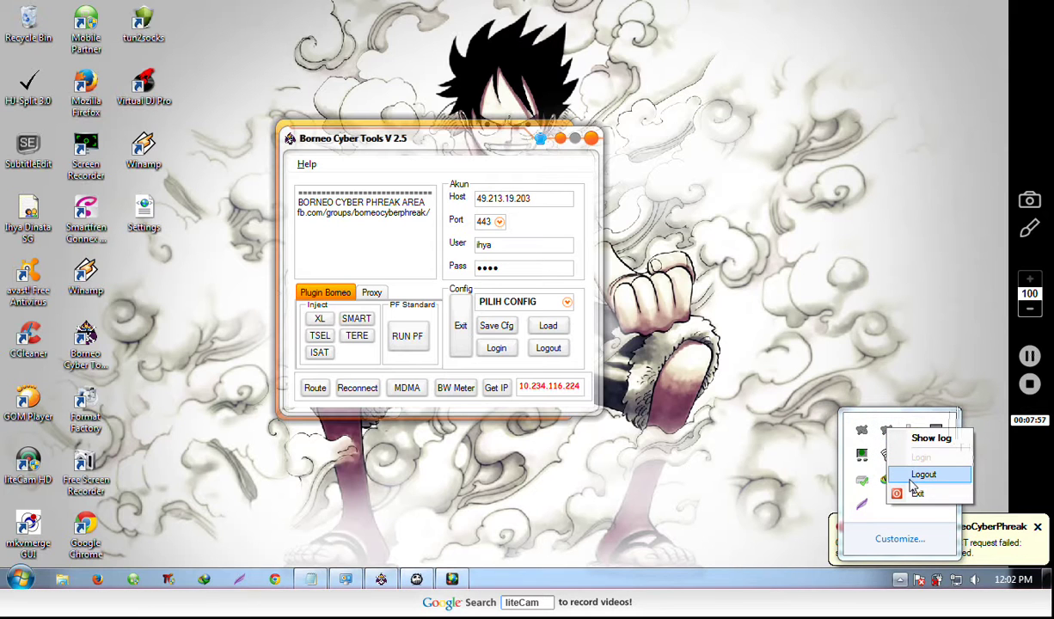
pyautogui.click(885, 473)
pyautogui.rightClick(886, 430)
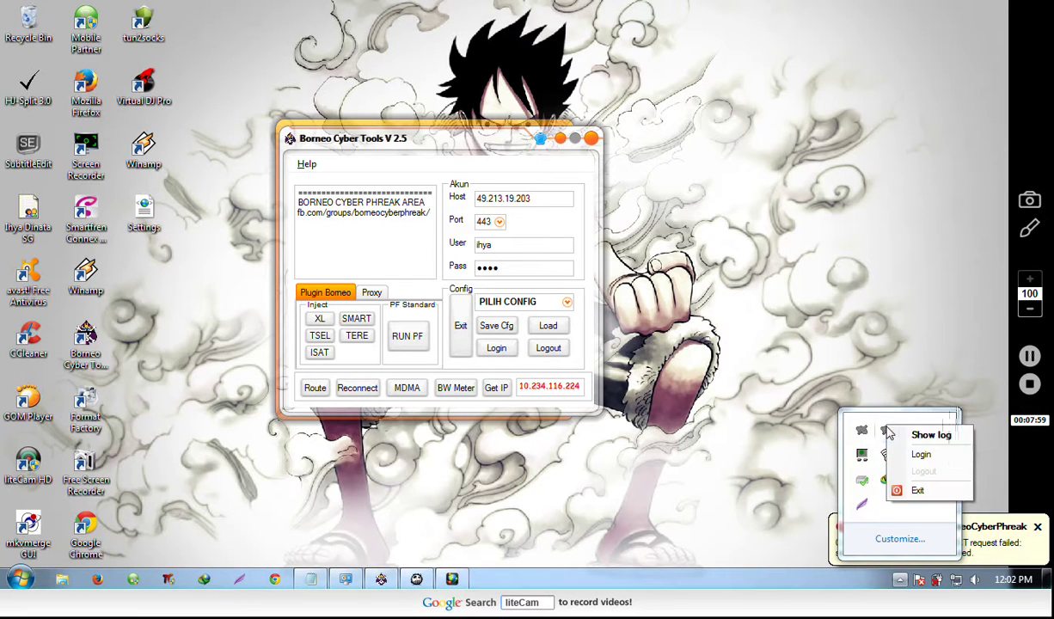
pyautogui.click(921, 455)
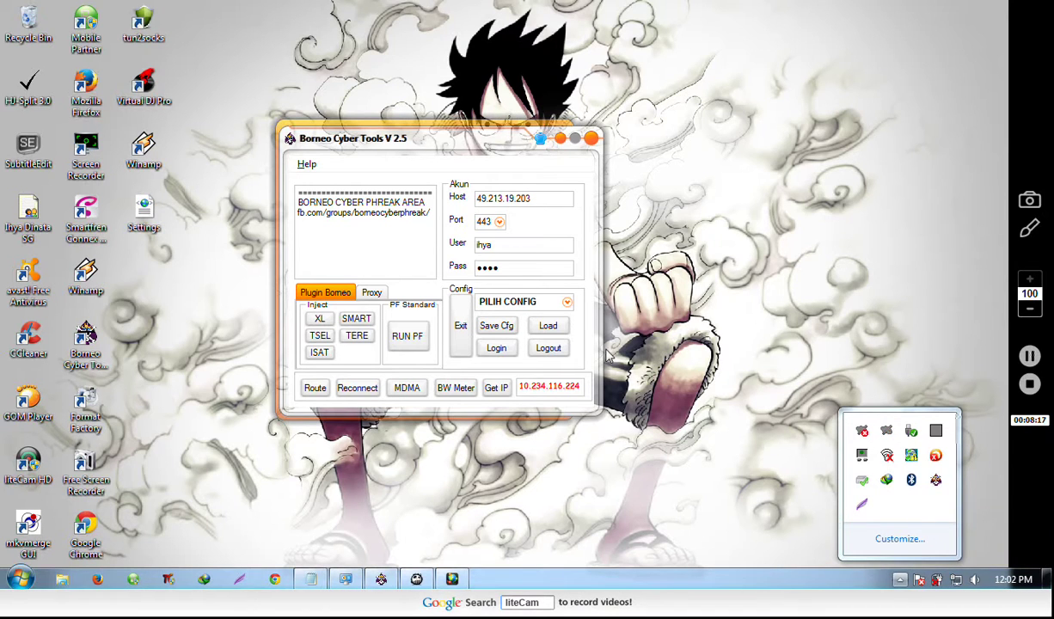
# Load the saved SSH3 account configuration.
pyautogui.click(568, 305)
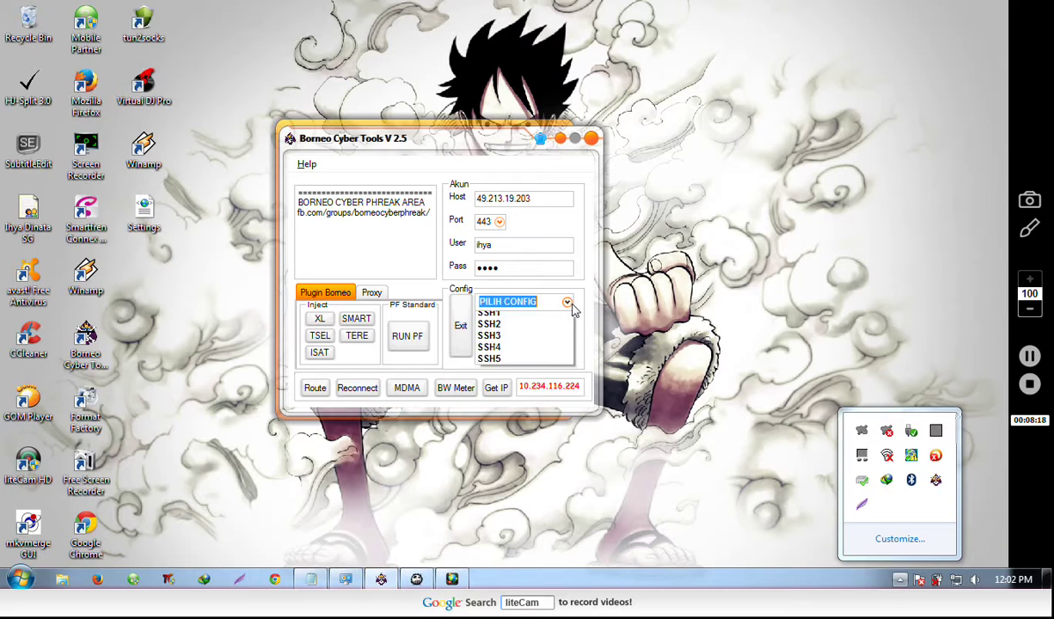
pyautogui.click(490, 353)
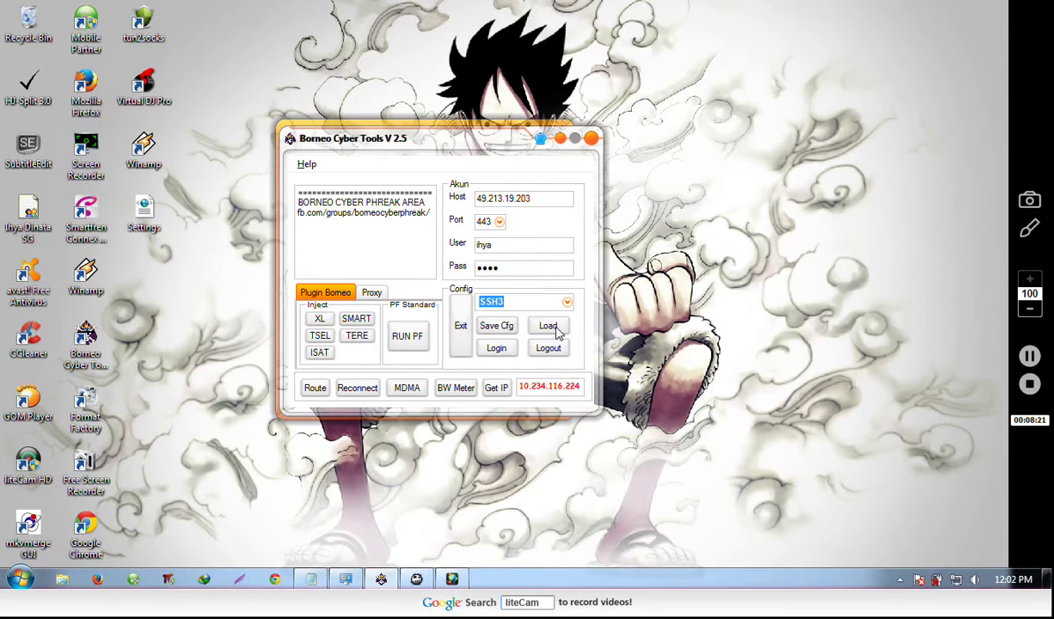
pyautogui.click(551, 328)
# Load the saved SSH4 account configuration, and restart the session by logging out and in.
pyautogui.click(566, 303)
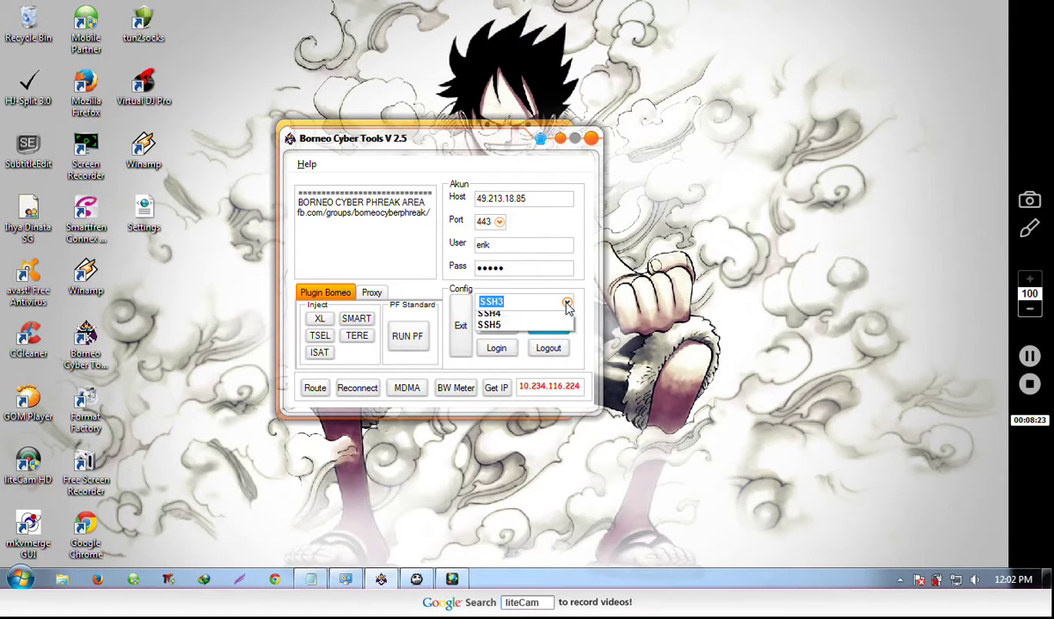
pyautogui.click(497, 364)
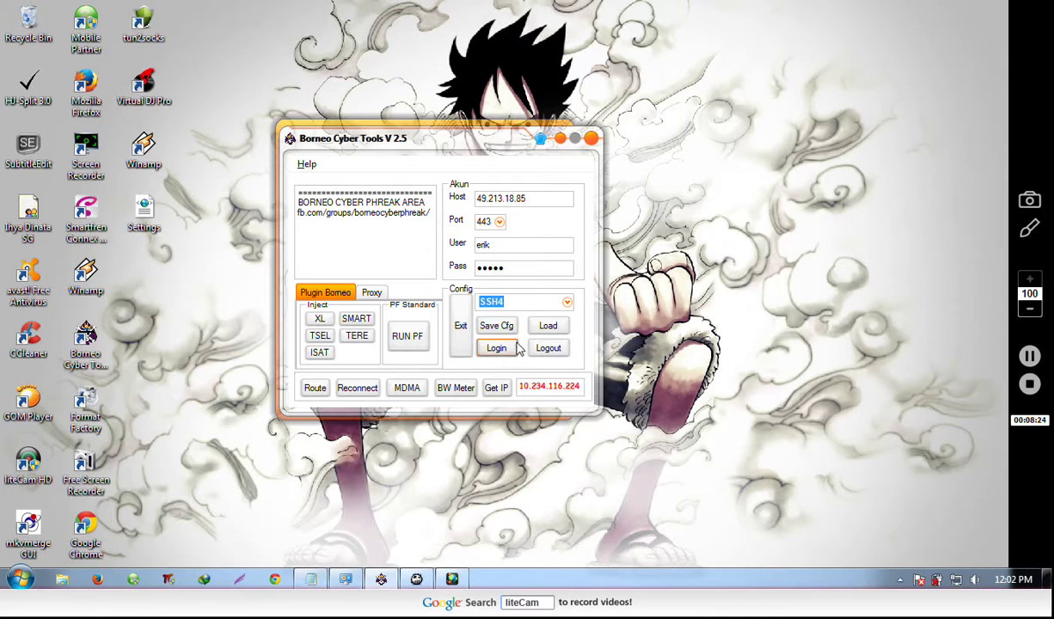
pyautogui.click(547, 330)
pyautogui.click(548, 351)
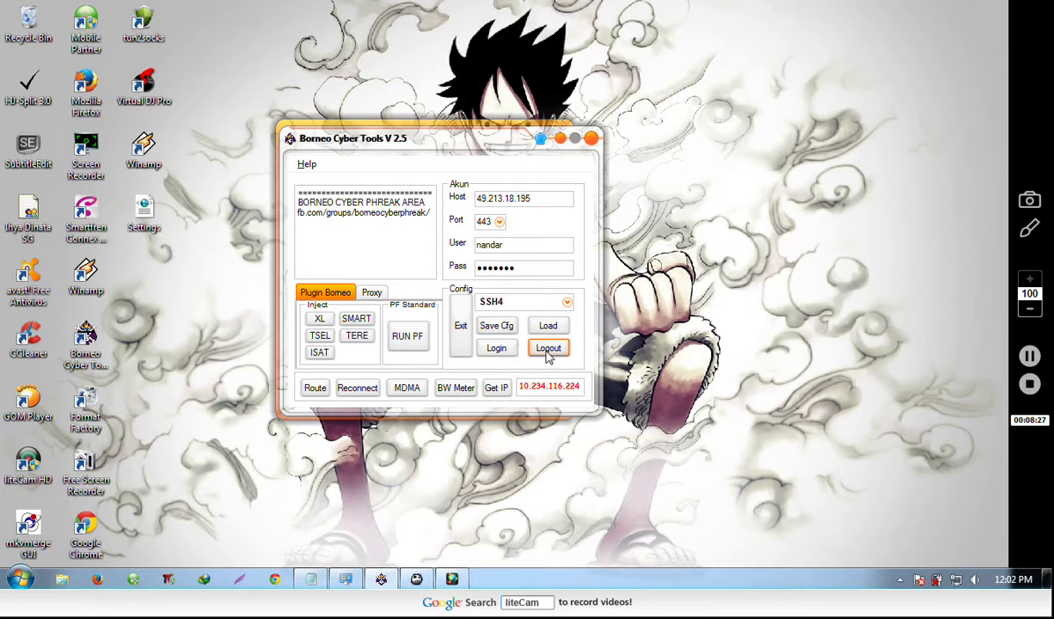
pyautogui.click(504, 353)
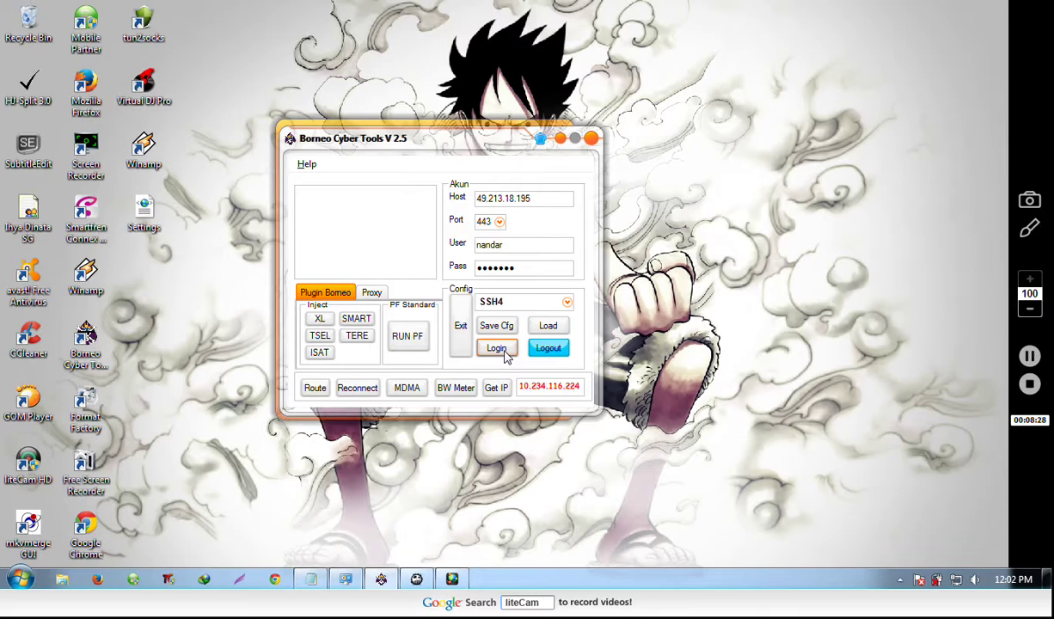
# Try to reconnect both Bitvise SSH Clients for host 49.213.18.195 by logging each one out and in again.
pyautogui.click(898, 579)
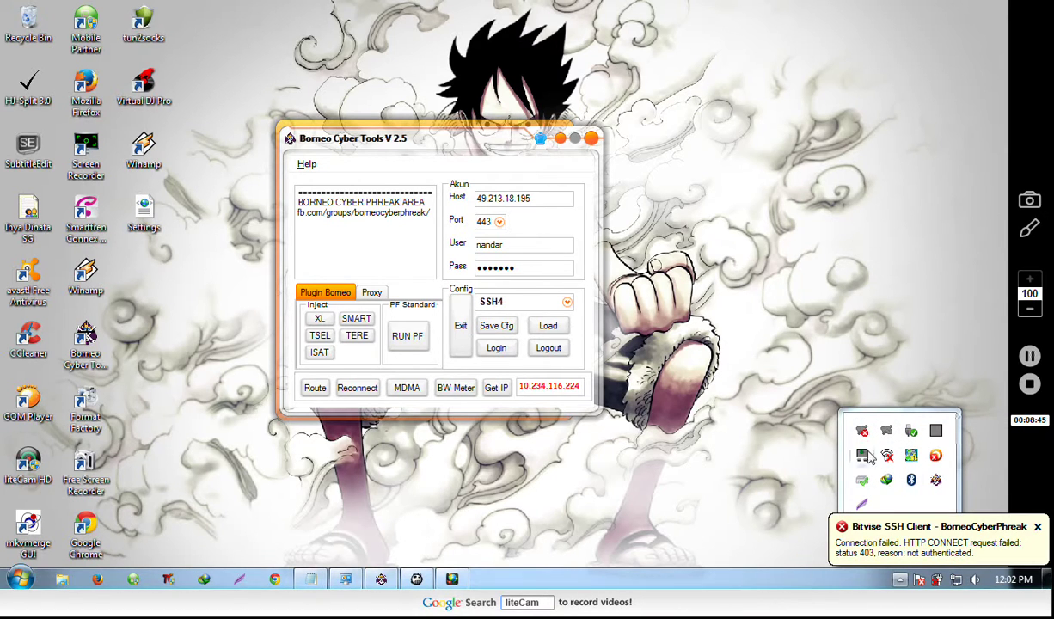
pyautogui.rightClick(865, 456)
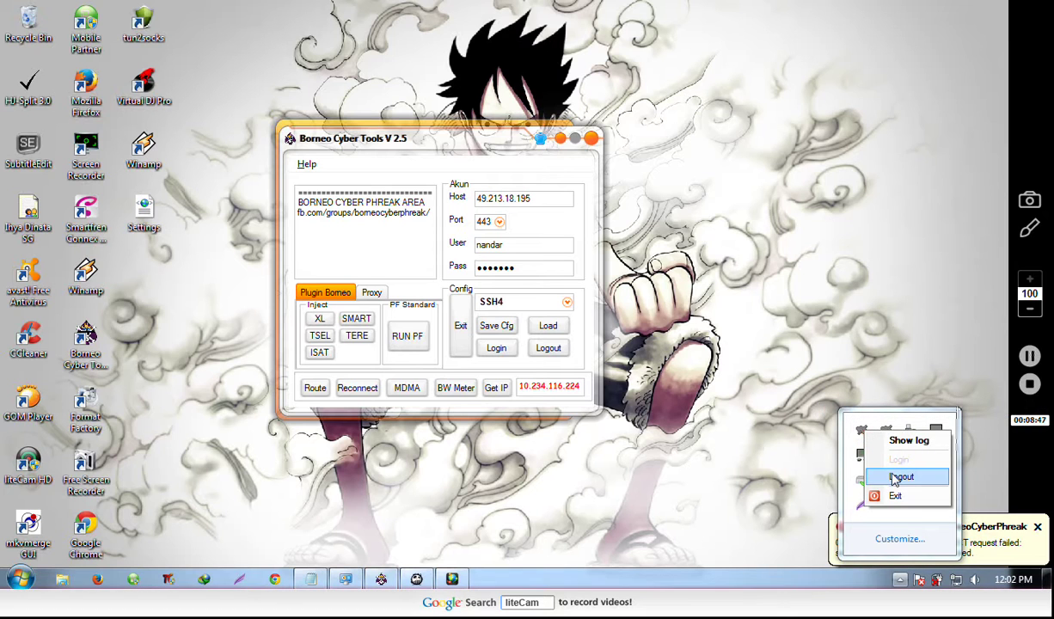
pyautogui.click(898, 477)
pyautogui.rightClick(862, 431)
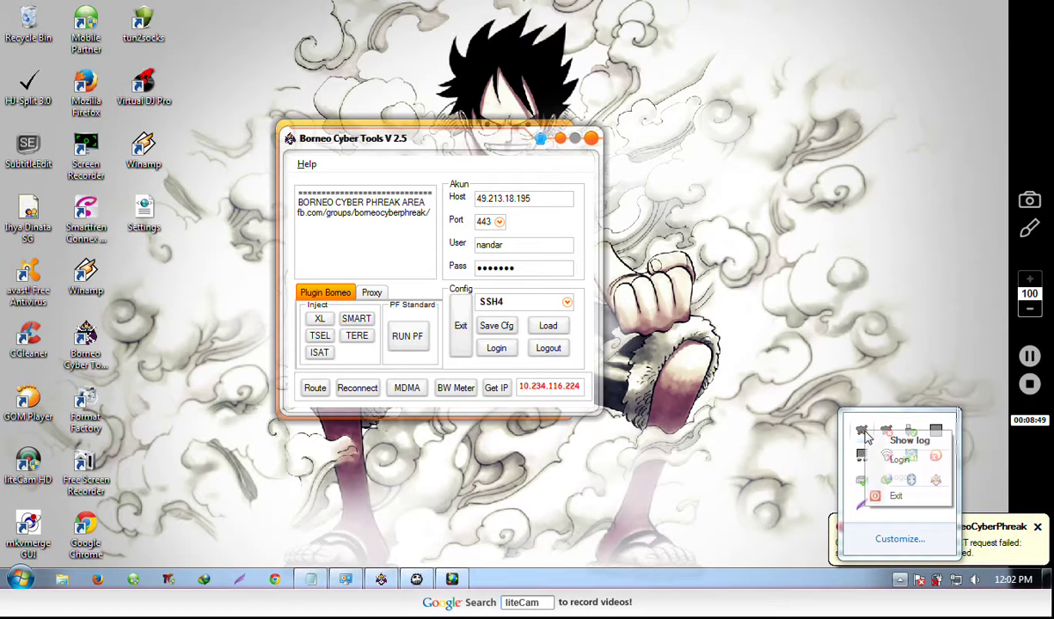
pyautogui.click(894, 461)
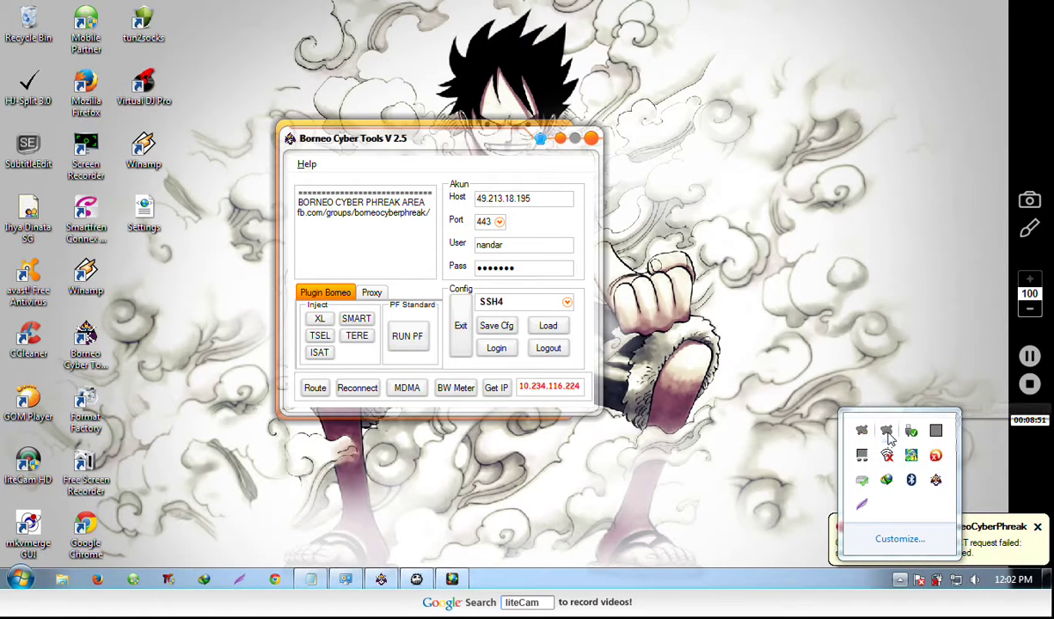
pyautogui.rightClick(887, 434)
pyautogui.click(919, 478)
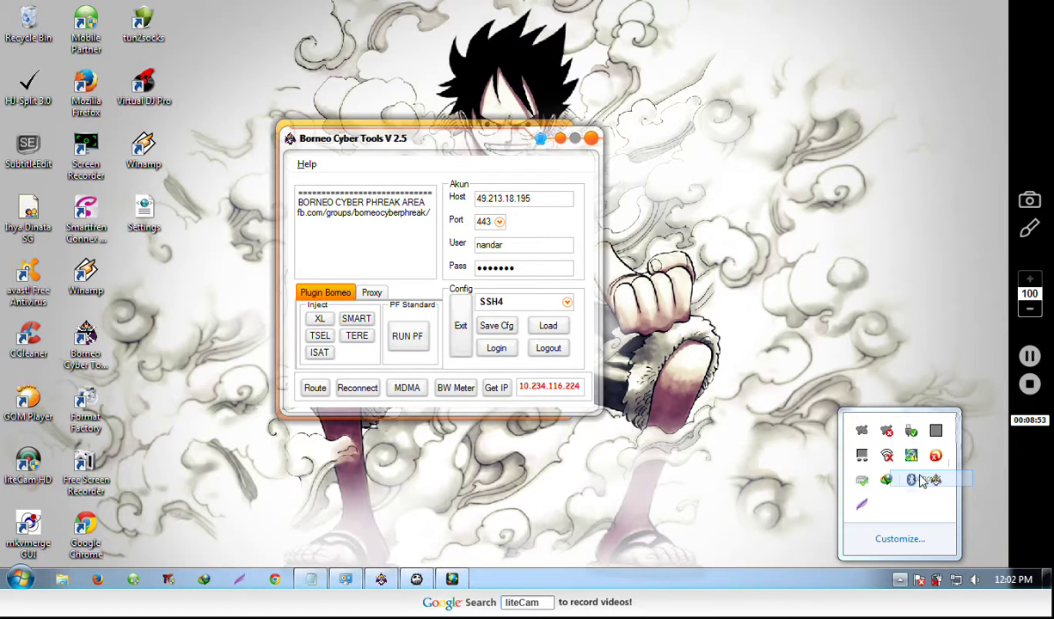
pyautogui.rightClick(886, 432)
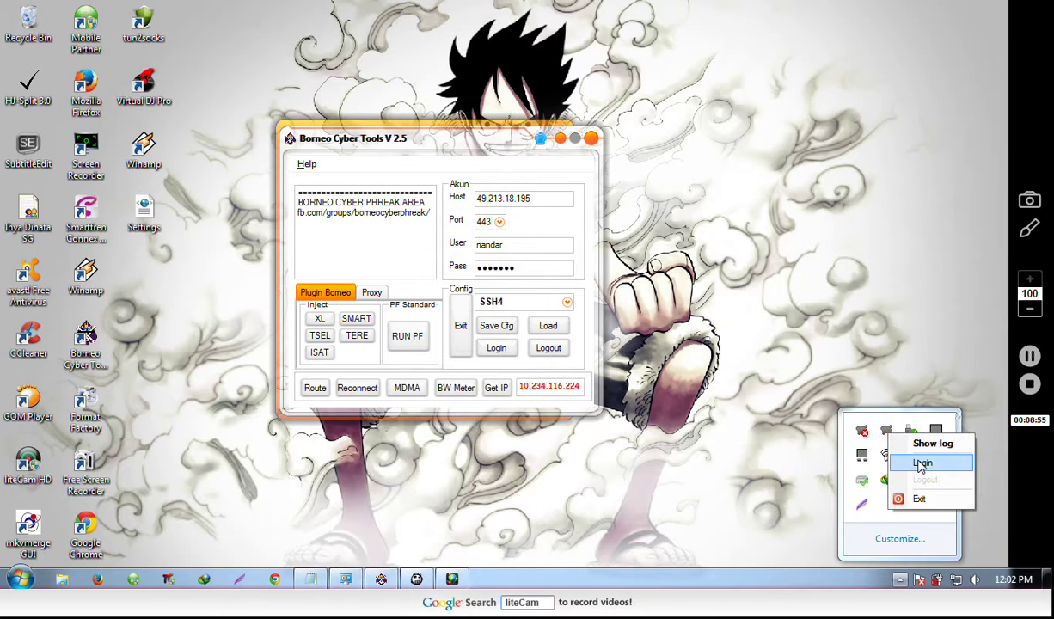
pyautogui.click(921, 464)
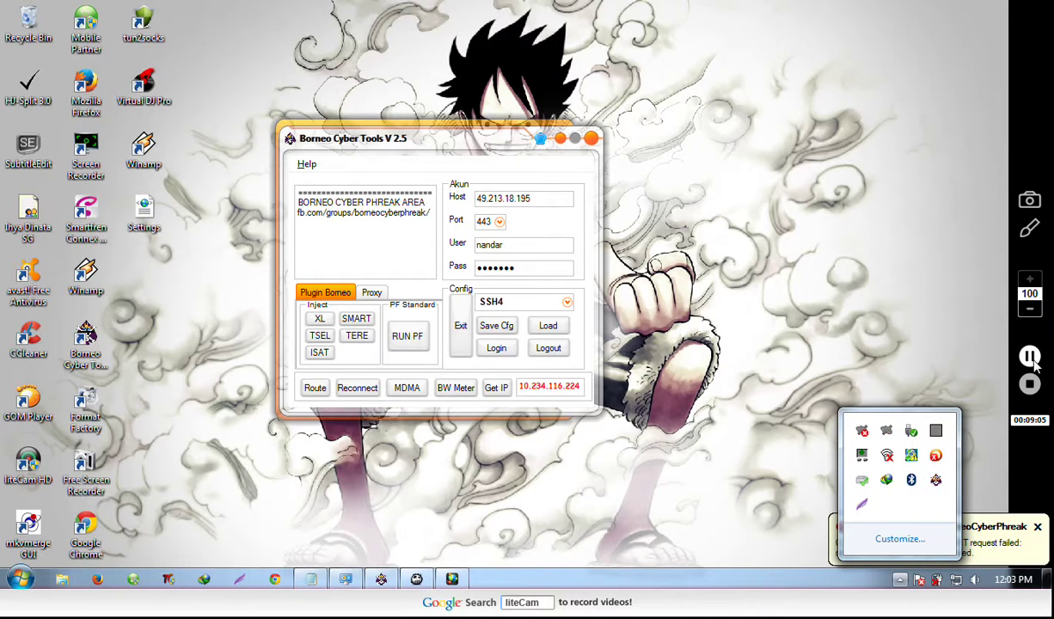
# Bring up MDMA, refresh the IP address in Borneo Cyber Tools, and log in with the SSH4 account.
pyautogui.click(407, 388)
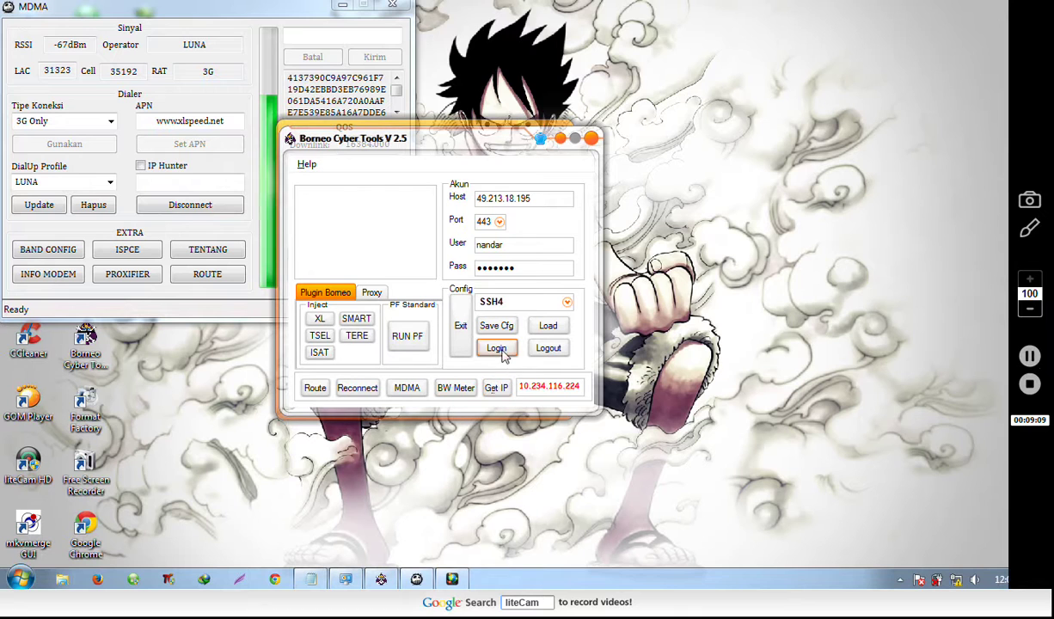
pyautogui.click(504, 389)
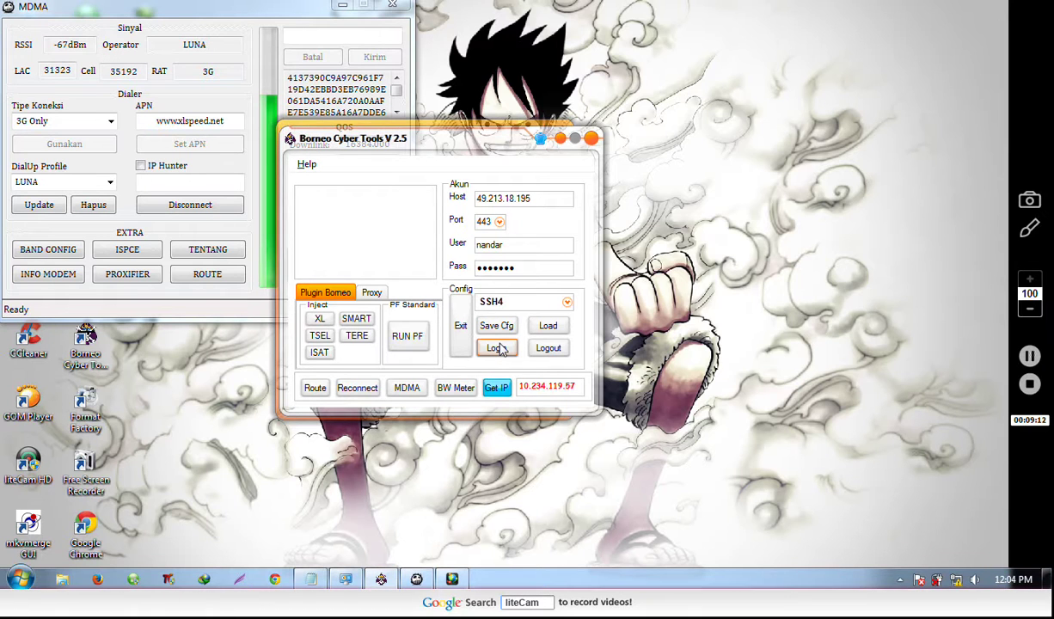
pyautogui.click(497, 348)
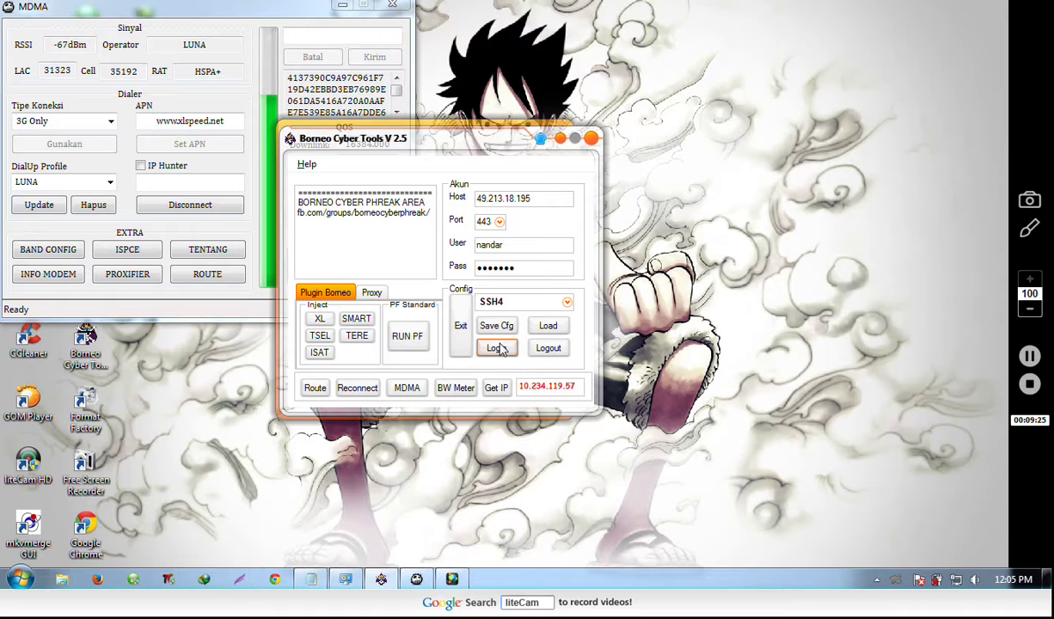
# Log the first Bitvise SSH Client out and in again, and permanently accept the host key of 49.213.18.195:443.
pyautogui.click(876, 580)
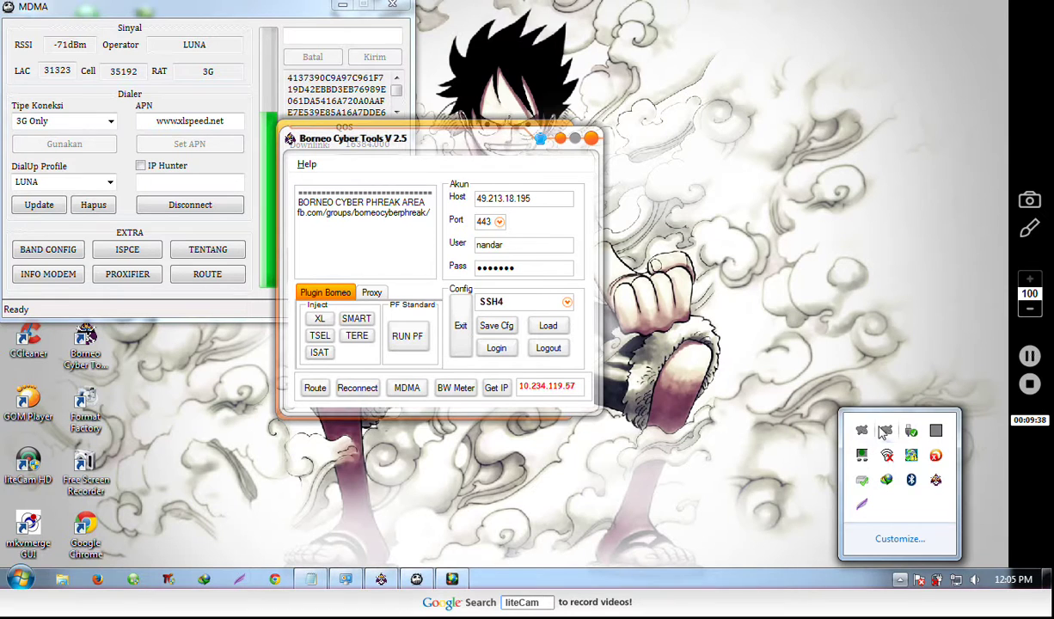
pyautogui.rightClick(867, 434)
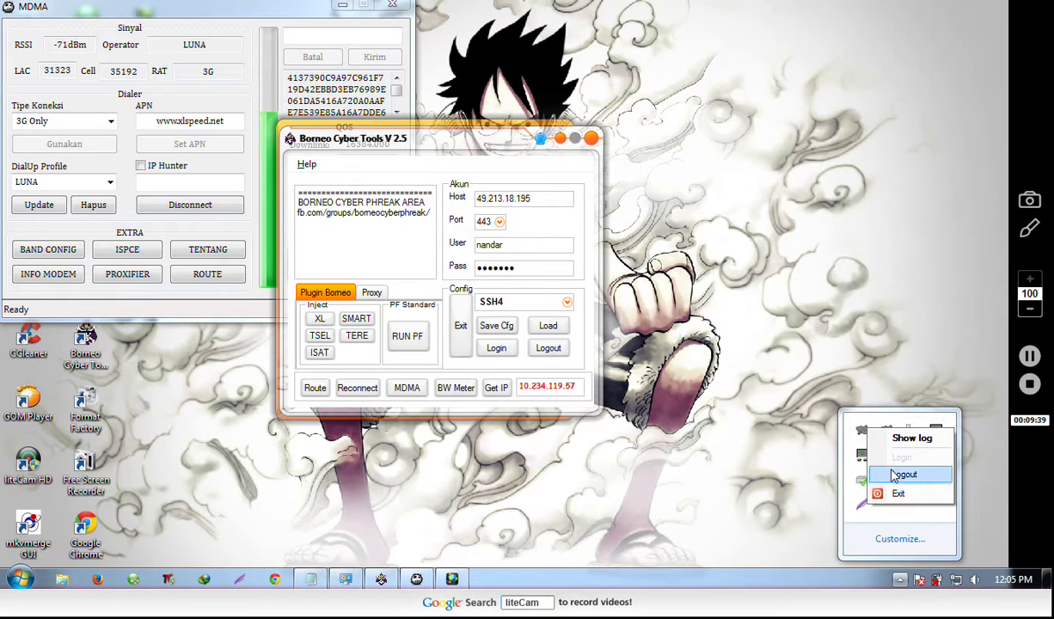
pyautogui.click(862, 473)
pyautogui.rightClick(862, 439)
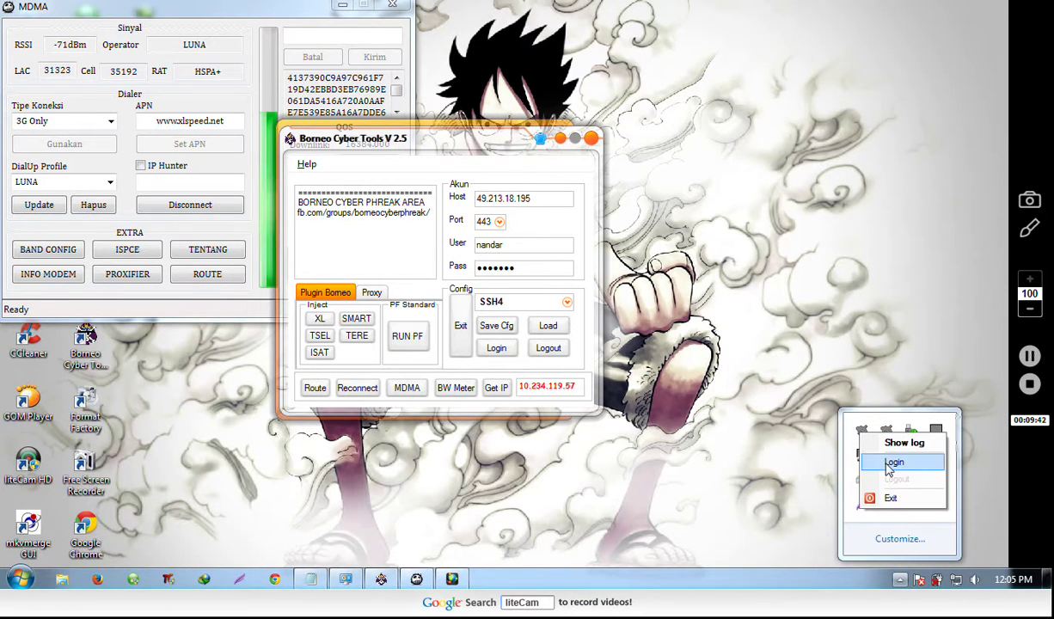
pyautogui.click(873, 461)
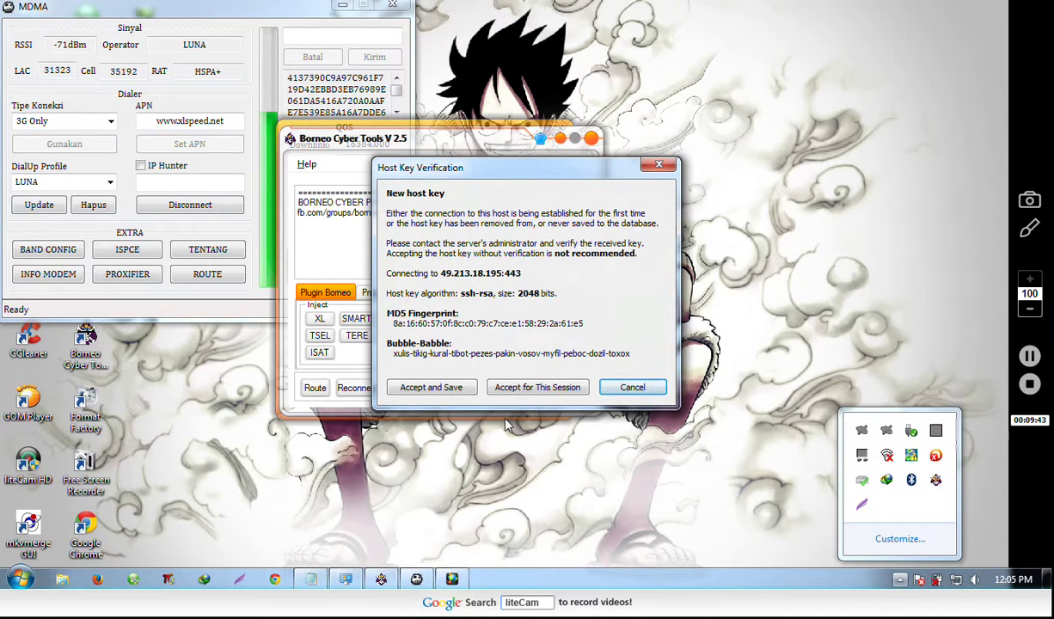
pyautogui.click(430, 387)
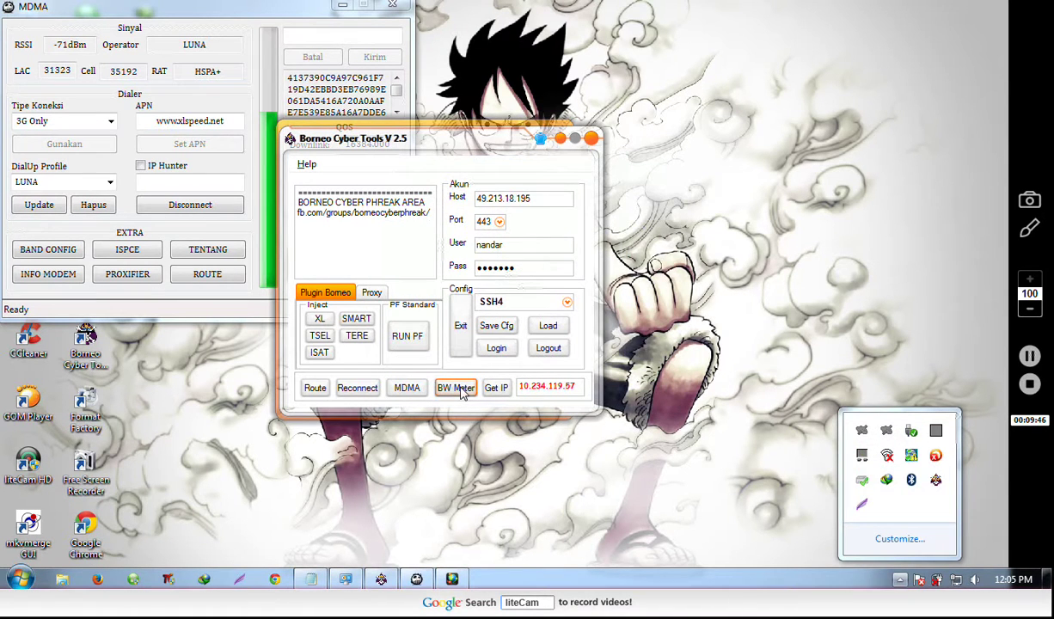
pyautogui.click(900, 579)
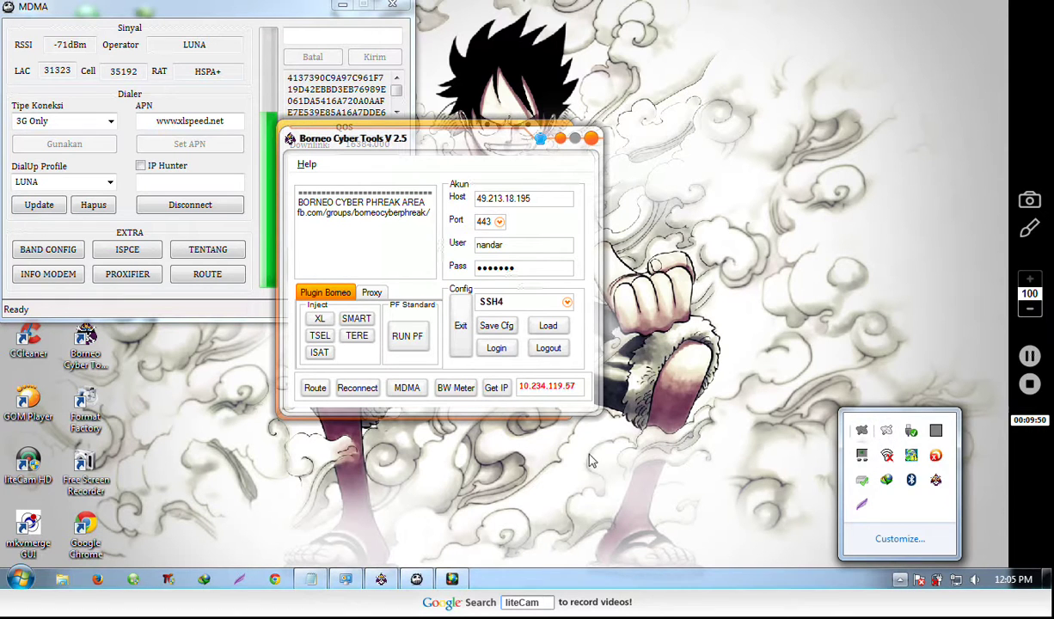
# Add the lines "bitvise sudah putih," and "langsung brosing bro" at the end of the Notepad notes, and close Notepad.
pyautogui.click(310, 580)
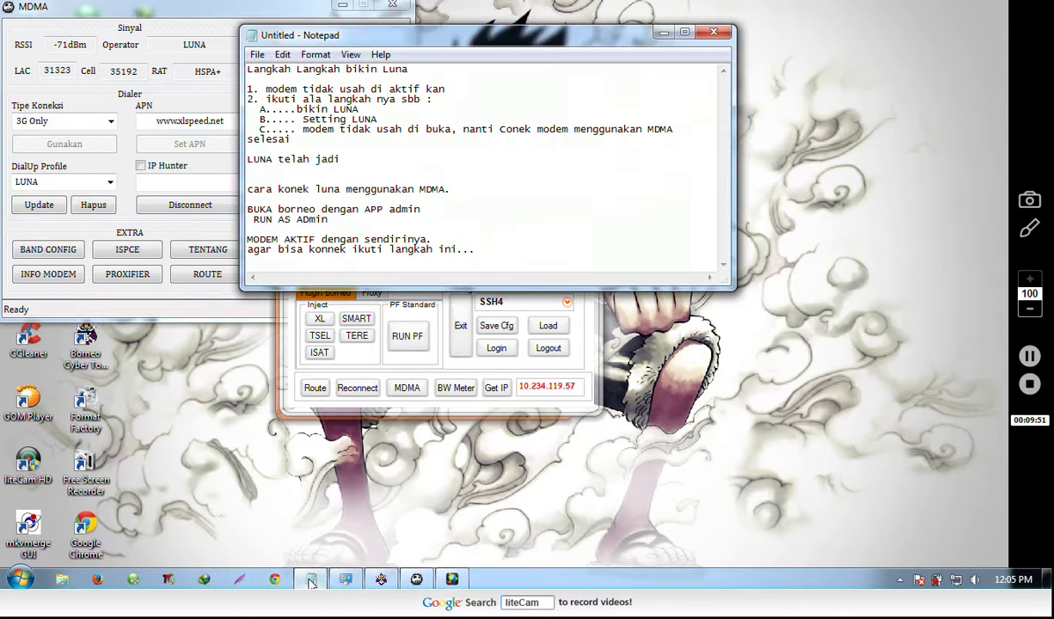
pyautogui.press('Return')
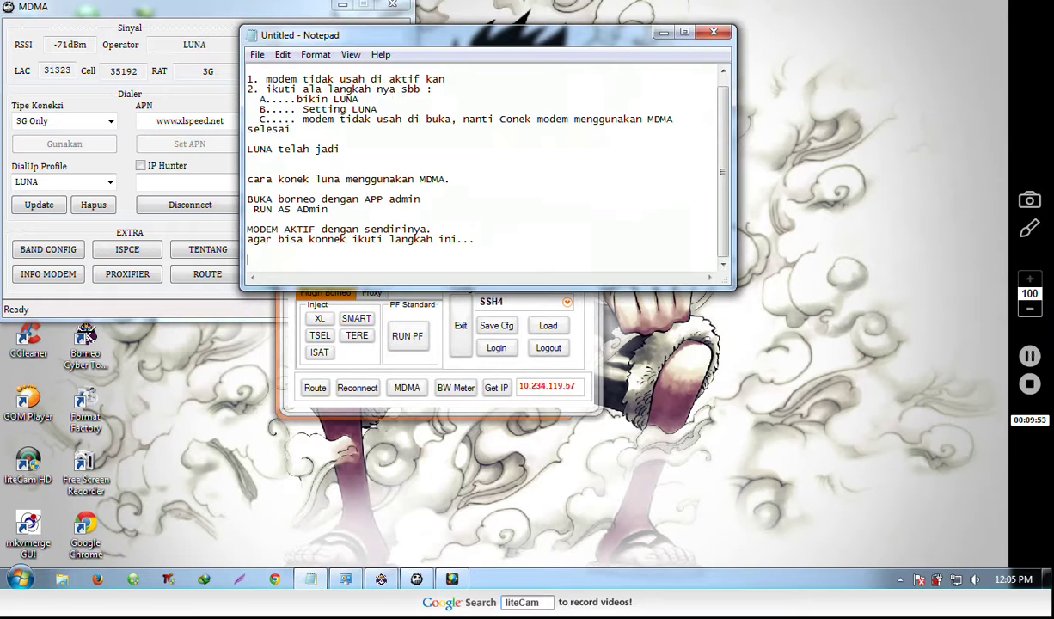
pyautogui.write('bit')
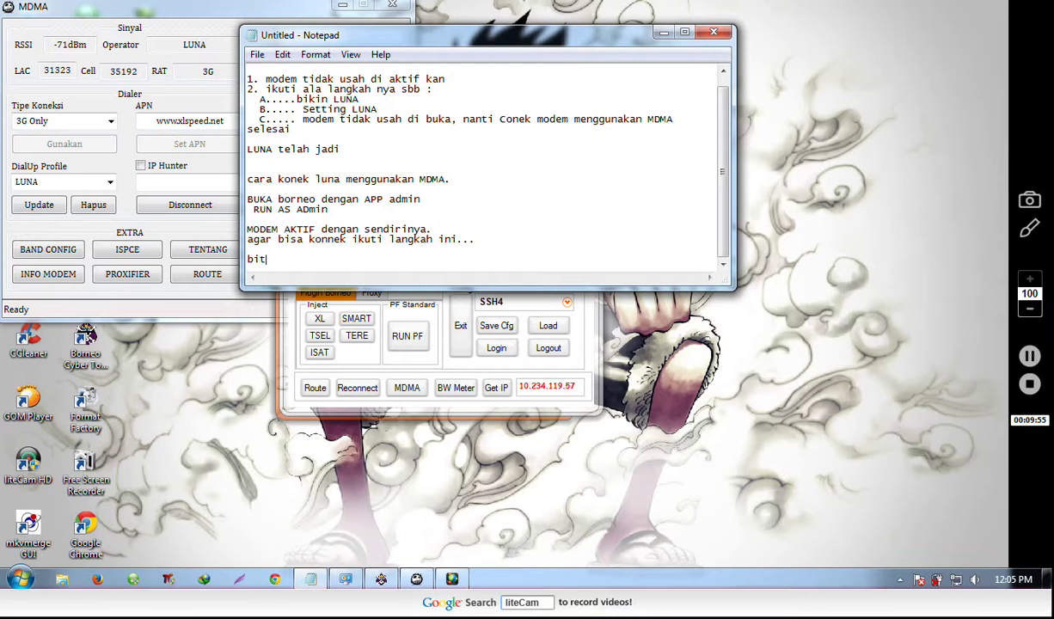
pyautogui.write('vise sudah pu')
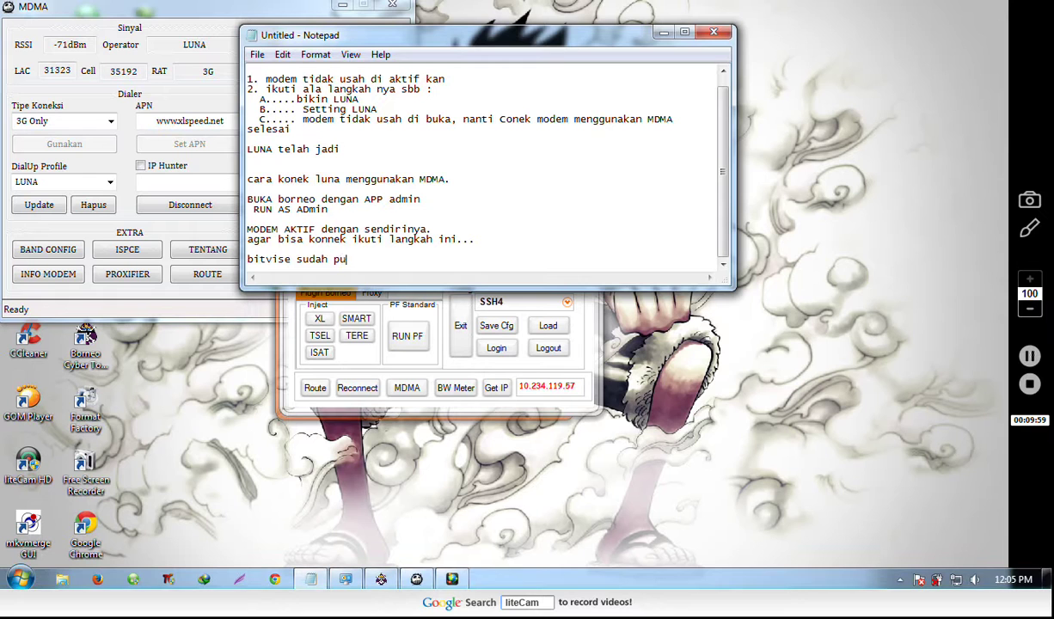
pyautogui.write('tih,')
pyautogui.press('Return')
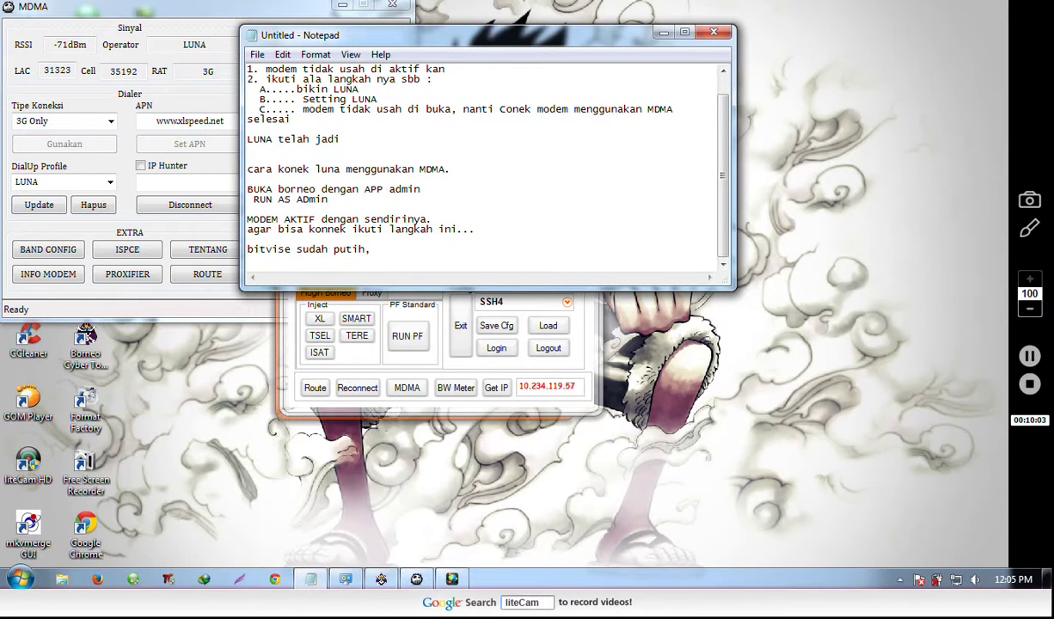
pyautogui.write('langsung bro')
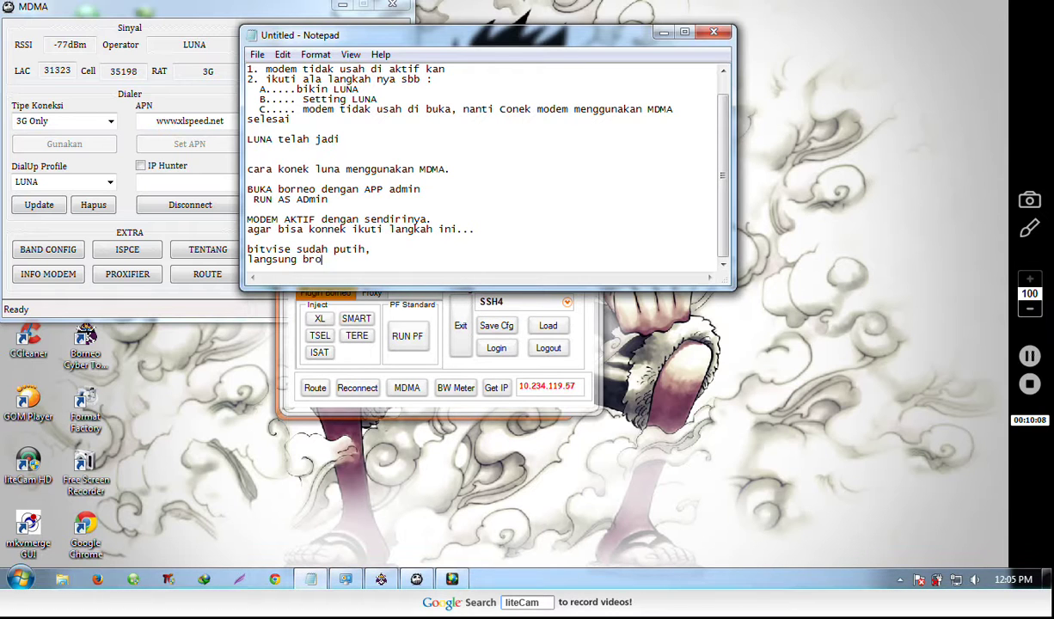
pyautogui.write('sing bro')
pyautogui.press('Return')
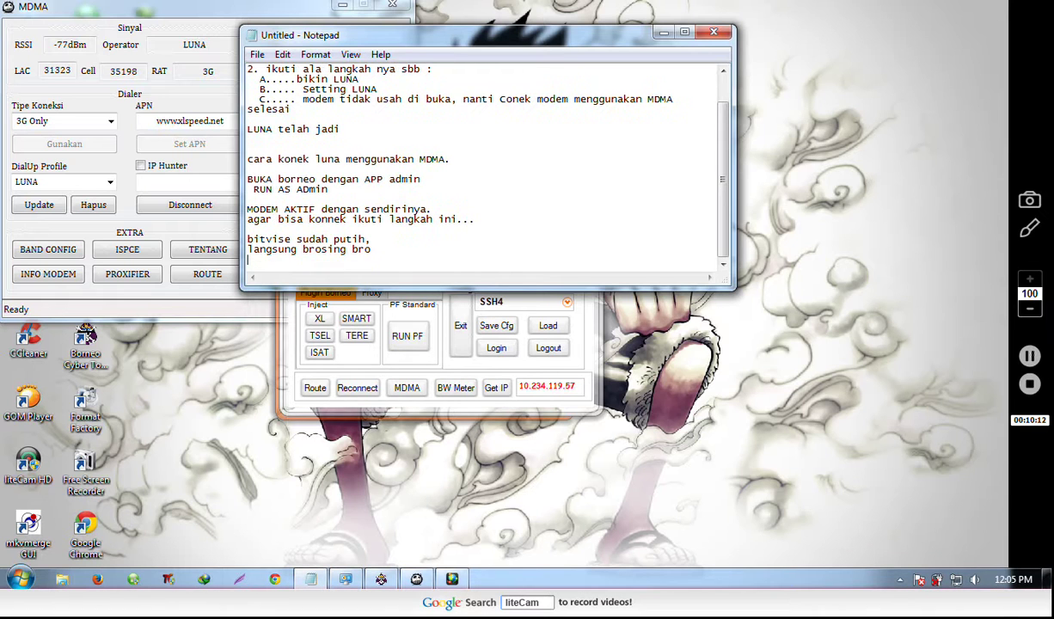
pyautogui.click(712, 32)
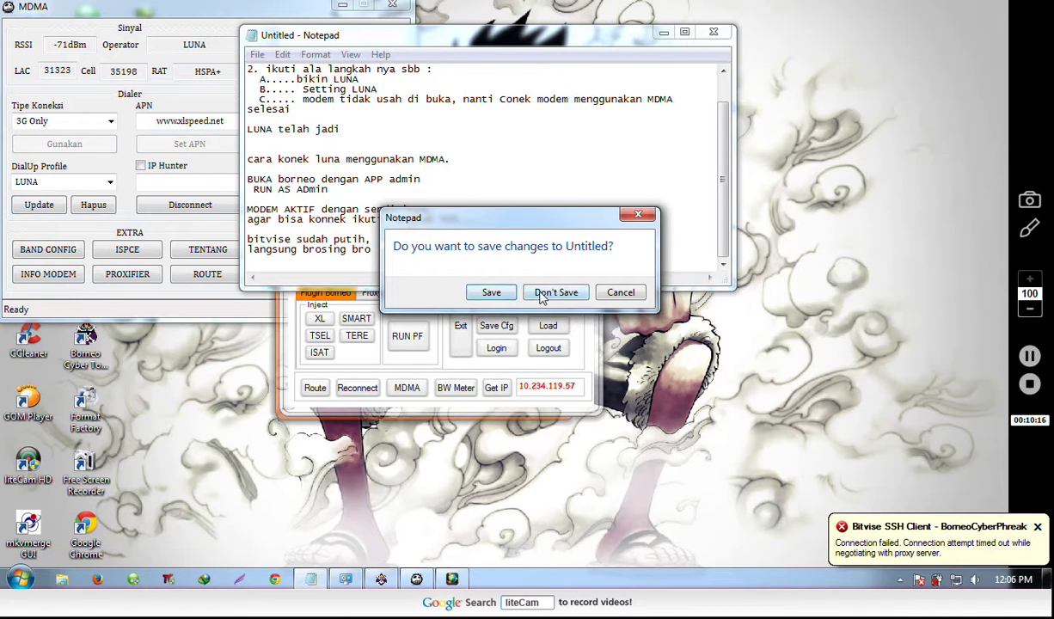
pyautogui.click(486, 294)
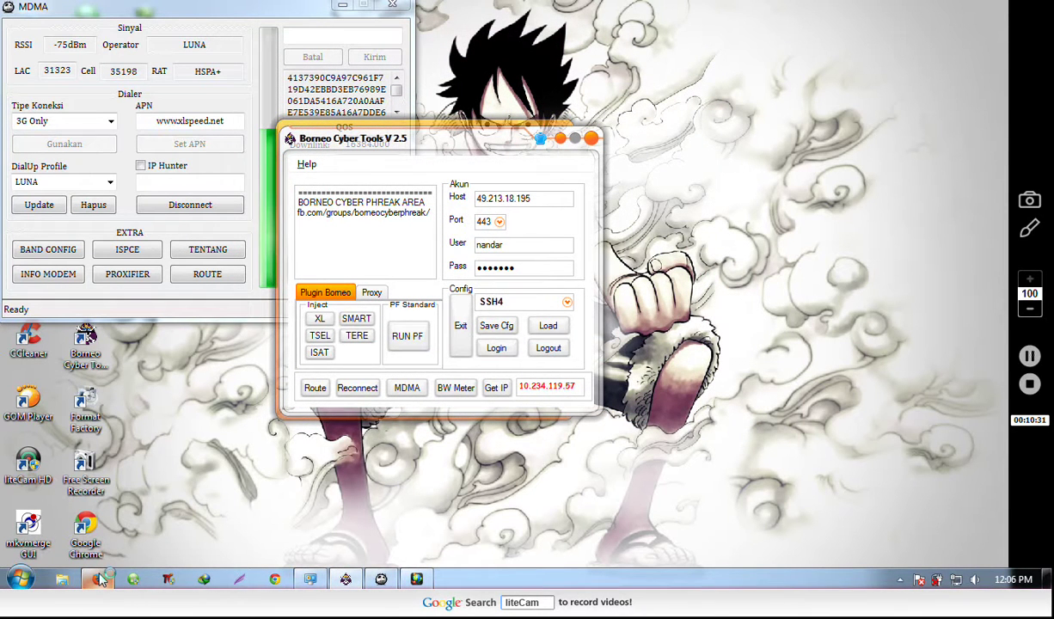
# Switch to Firefox, play the suggested YouTube video "Kamen Rider OOO And Kamen Rider W THE MOVIE", and raise the volume.
pyautogui.click(99, 578)
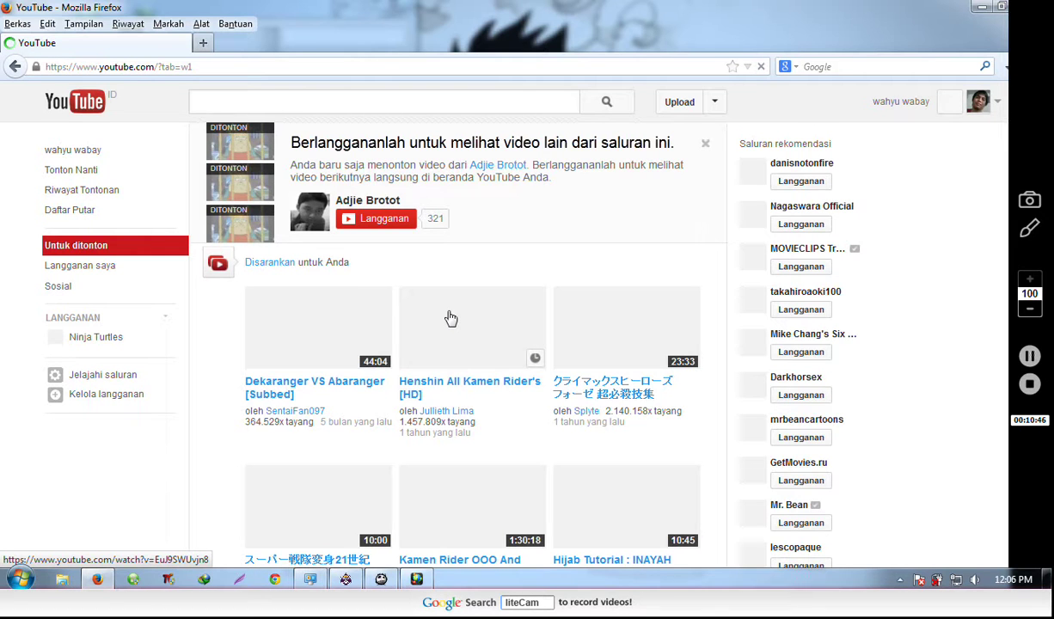
pyautogui.scroll(-4, 450, 317)
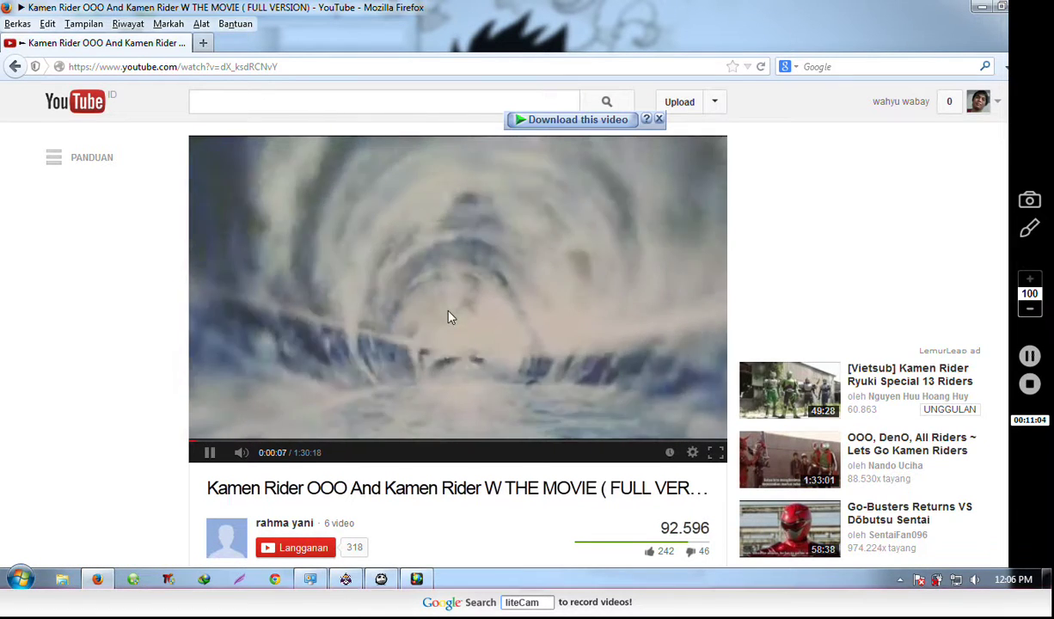
pyautogui.press('Up')
pyautogui.press('Up')
pyautogui.press('Up')
pyautogui.press('Up')
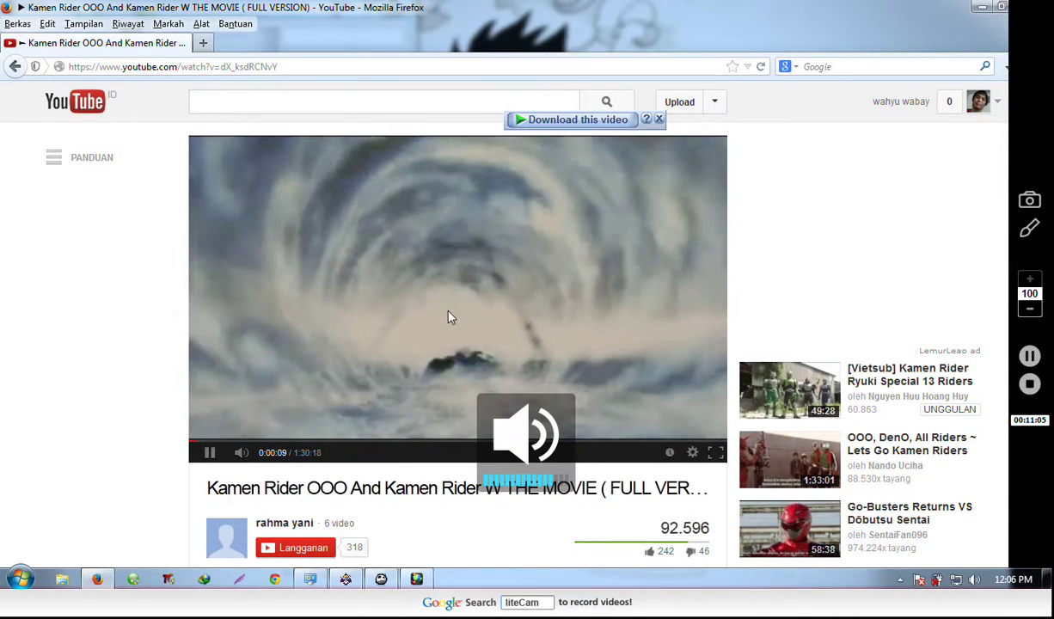